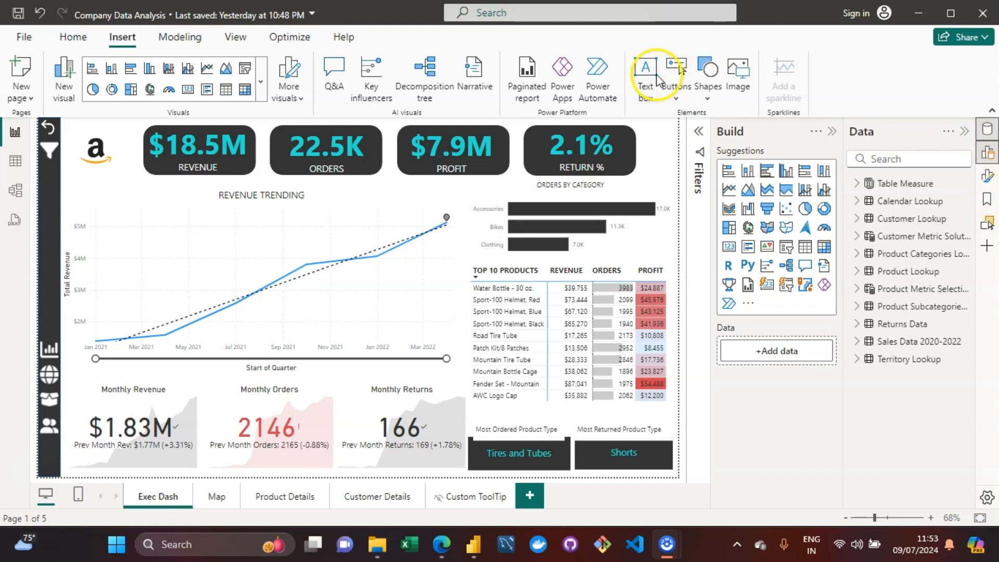
Step: Insert a Narrative visual on the Customer Details page
click(468, 82)
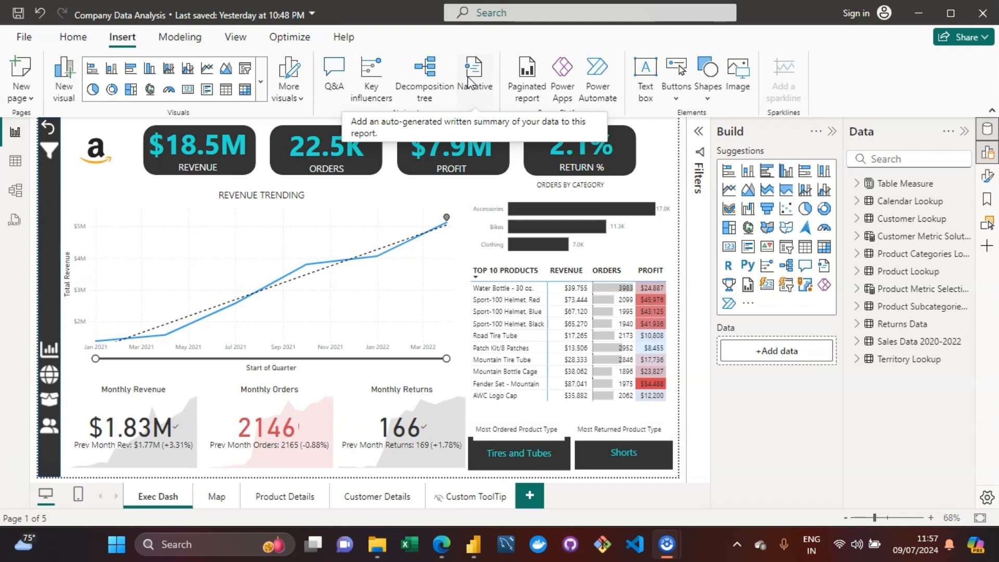
click(467, 77)
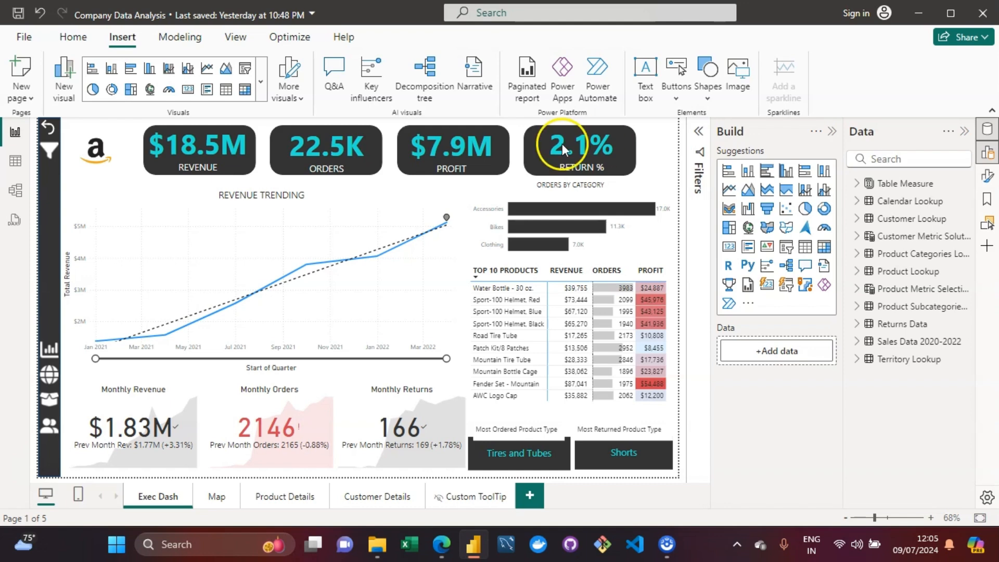
click(290, 494)
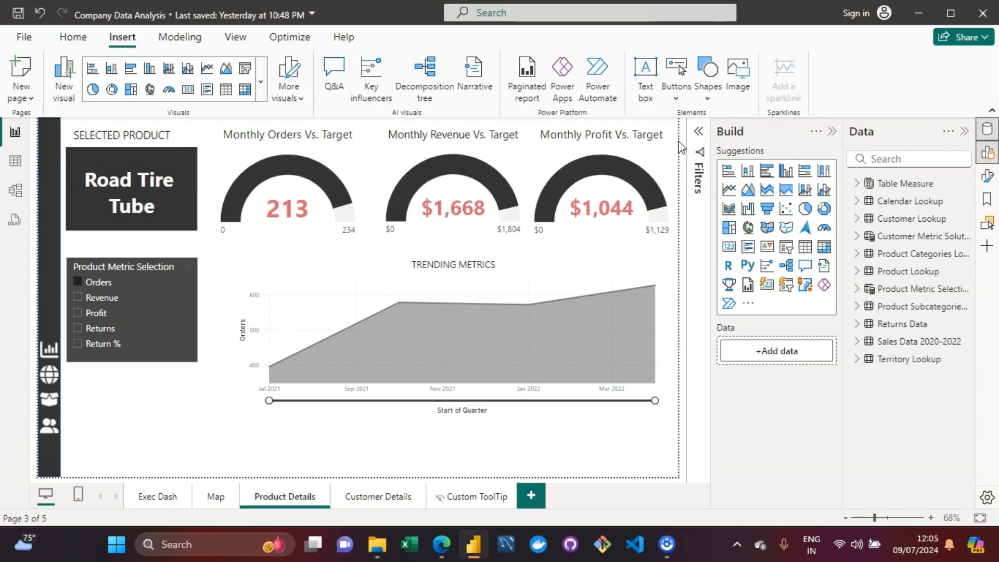
click(379, 492)
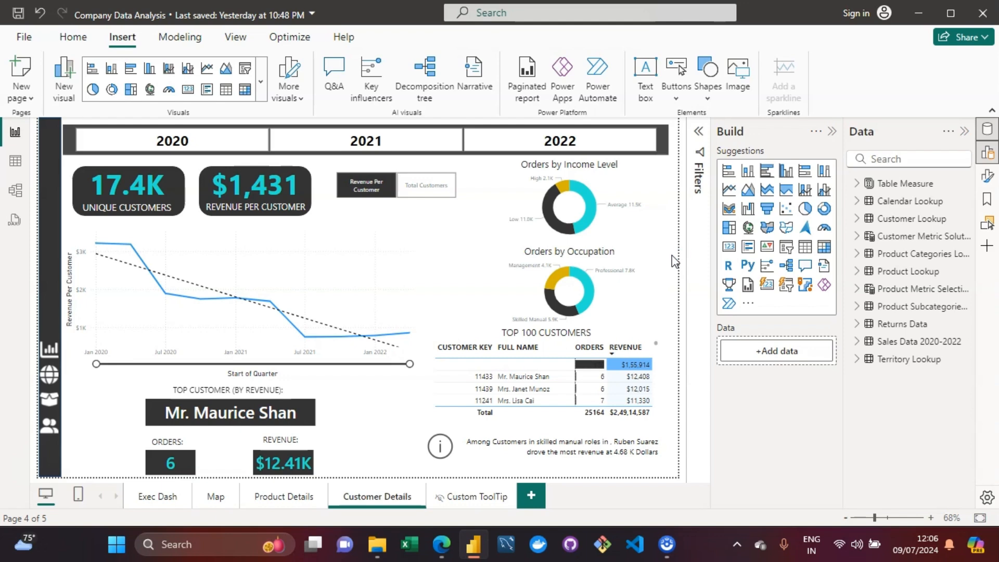
click(484, 83)
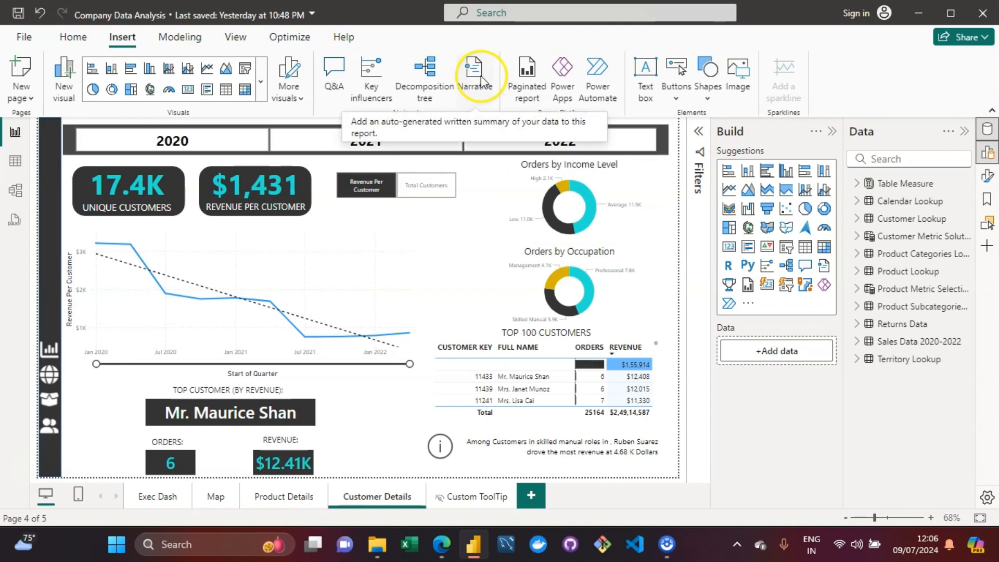
click(484, 82)
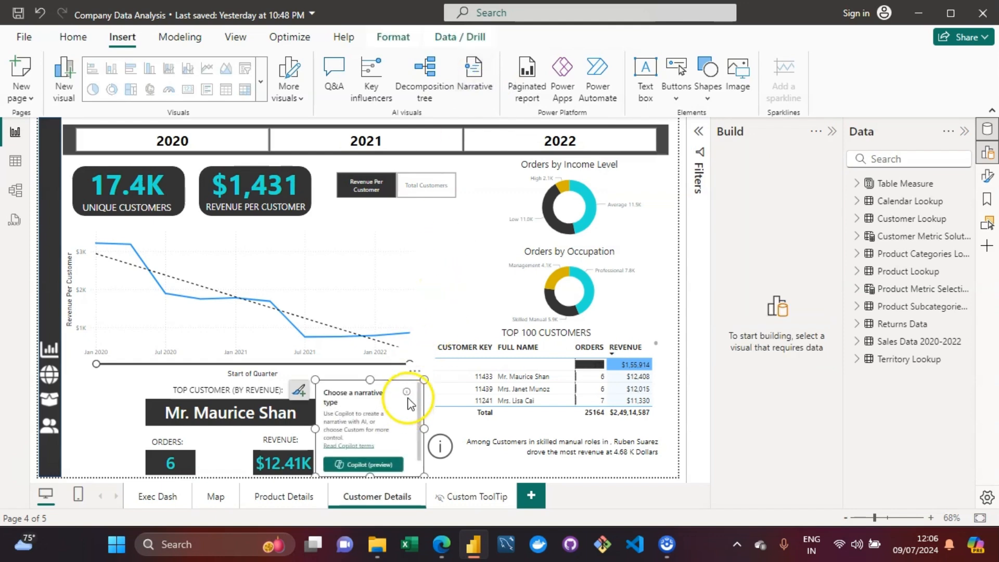
Step: Enlarge the narrative box over the chart area and generate a Custom narrative summary
drag(424, 379, 489, 226)
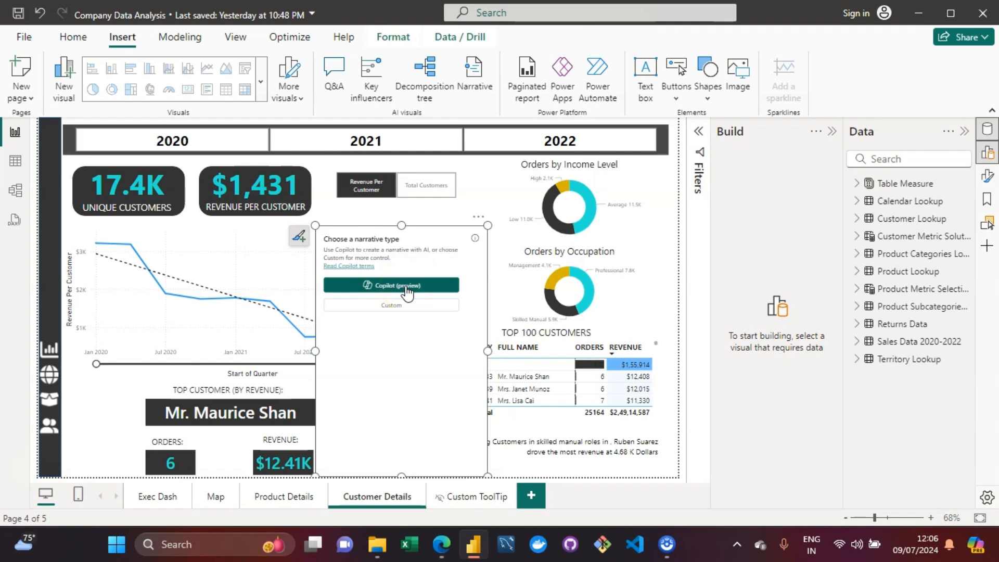
click(405, 307)
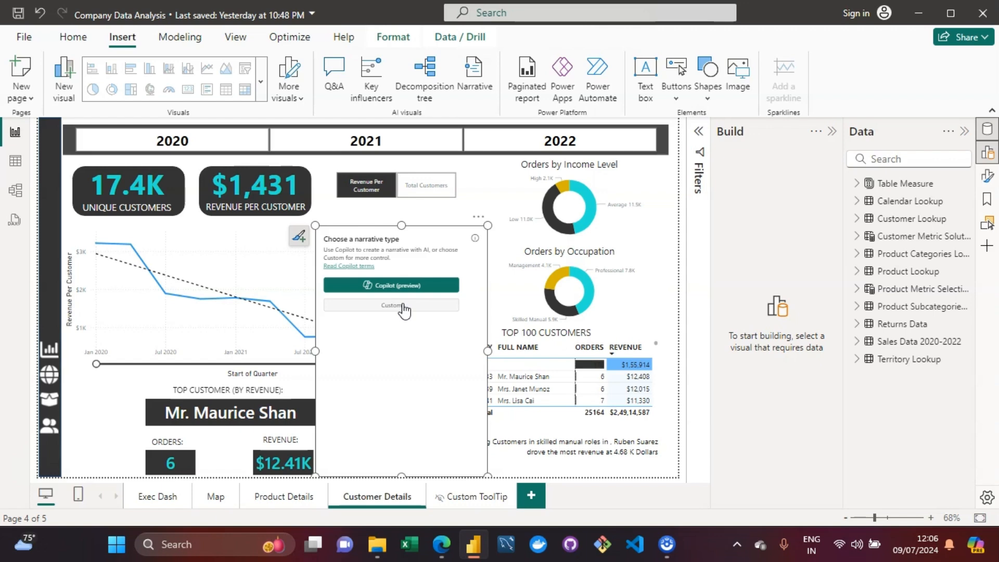
click(392, 306)
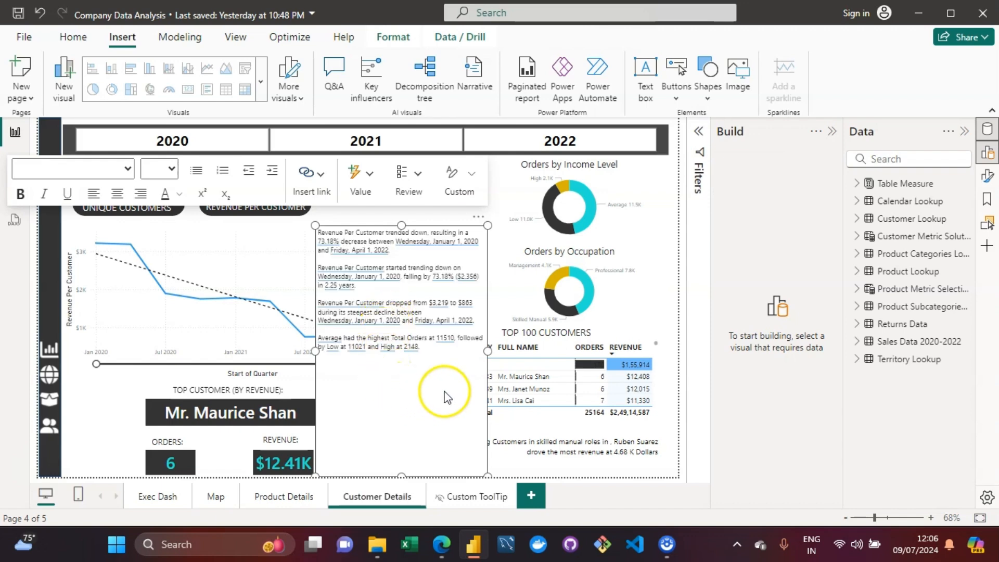
Step: Inspect the auto-generated Revenue Per Customer values in the narrative summary
click(440, 358)
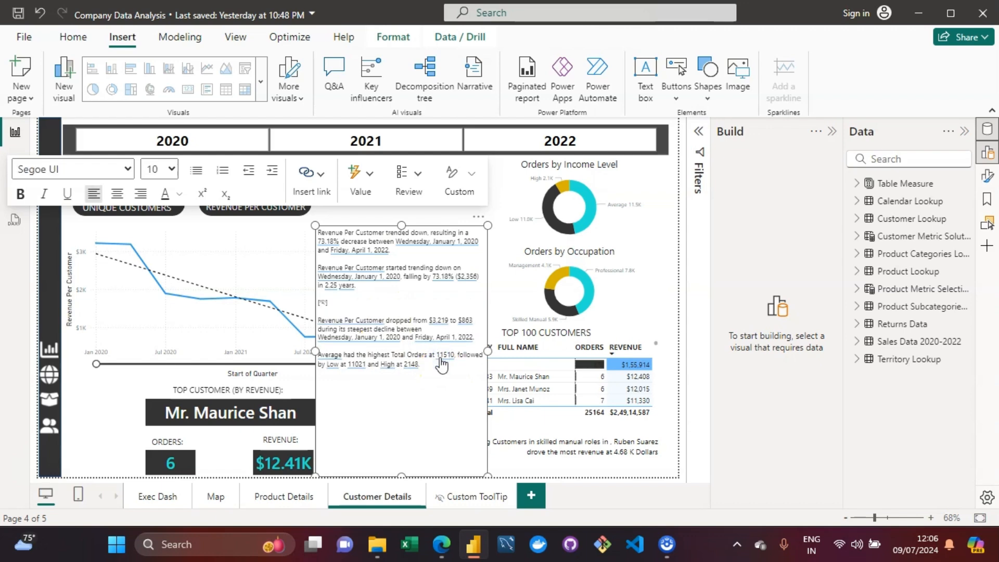
click(444, 375)
click(330, 243)
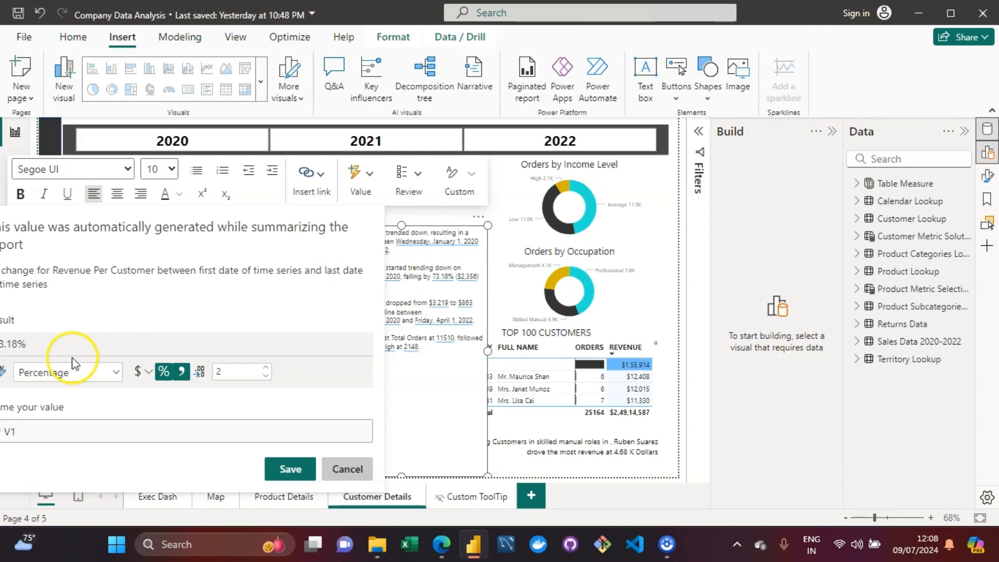
click(336, 476)
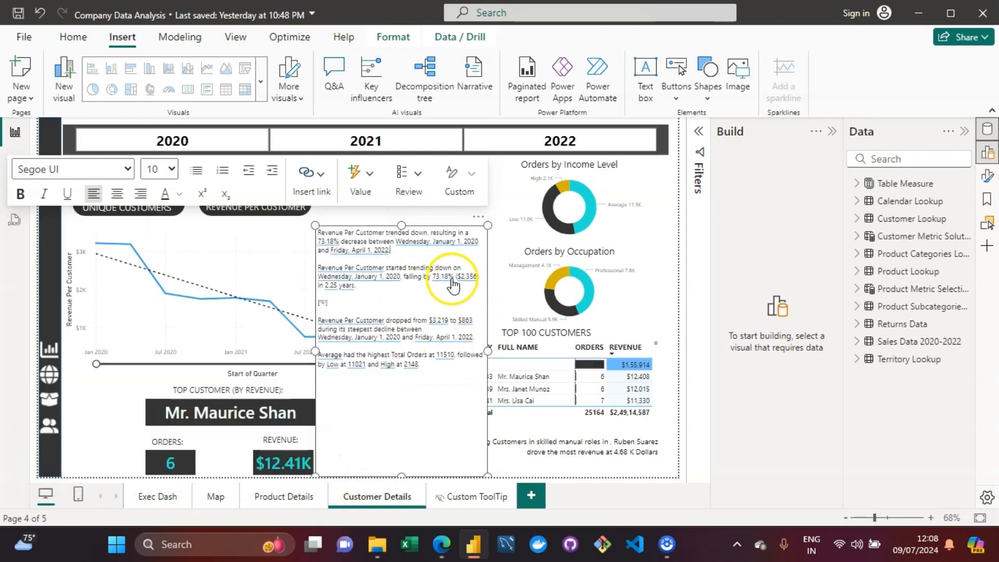
click(449, 280)
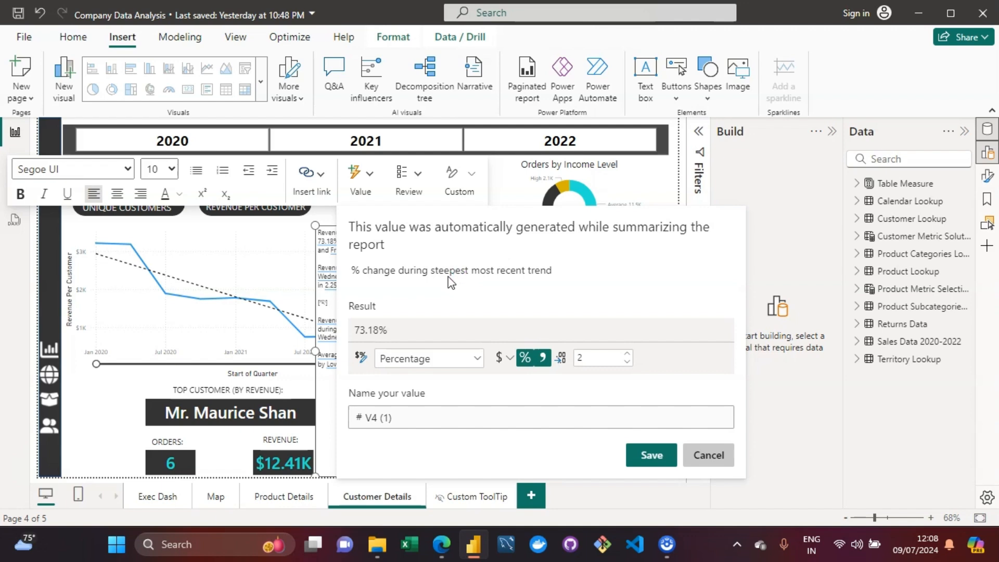
click(449, 284)
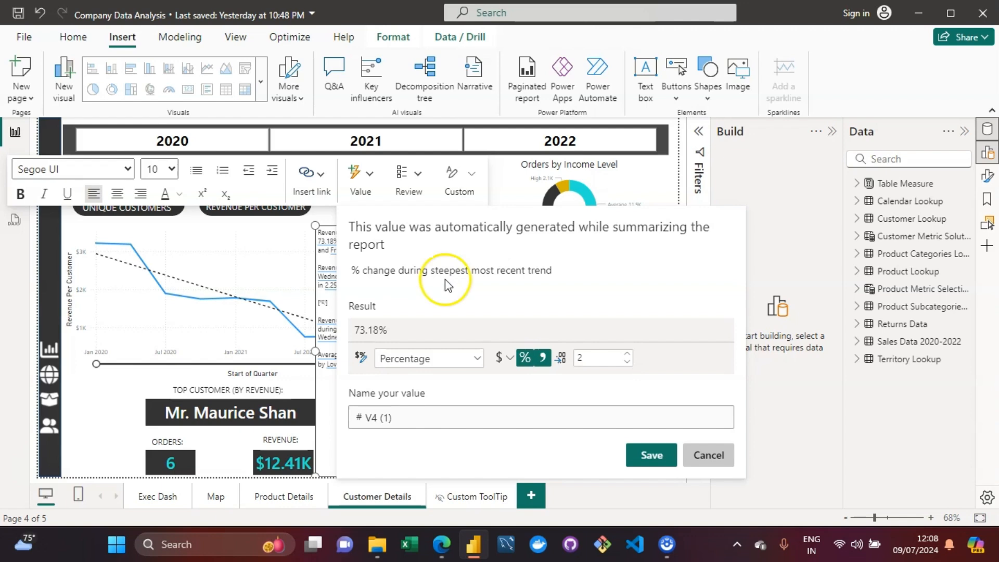
click(691, 447)
click(719, 461)
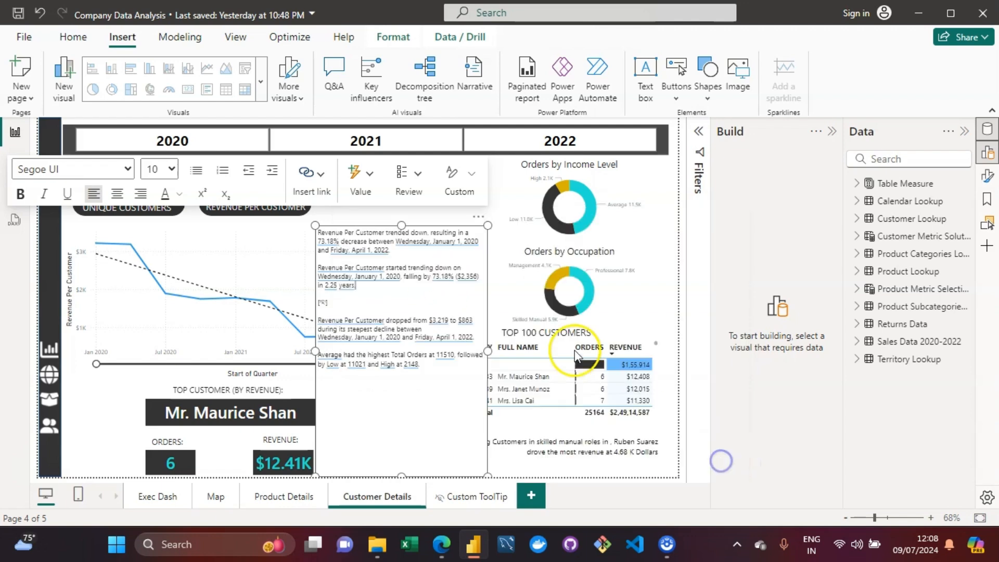
Step: Inspect the Total Orders and starting Revenue Per Customer values in the narrative
click(444, 355)
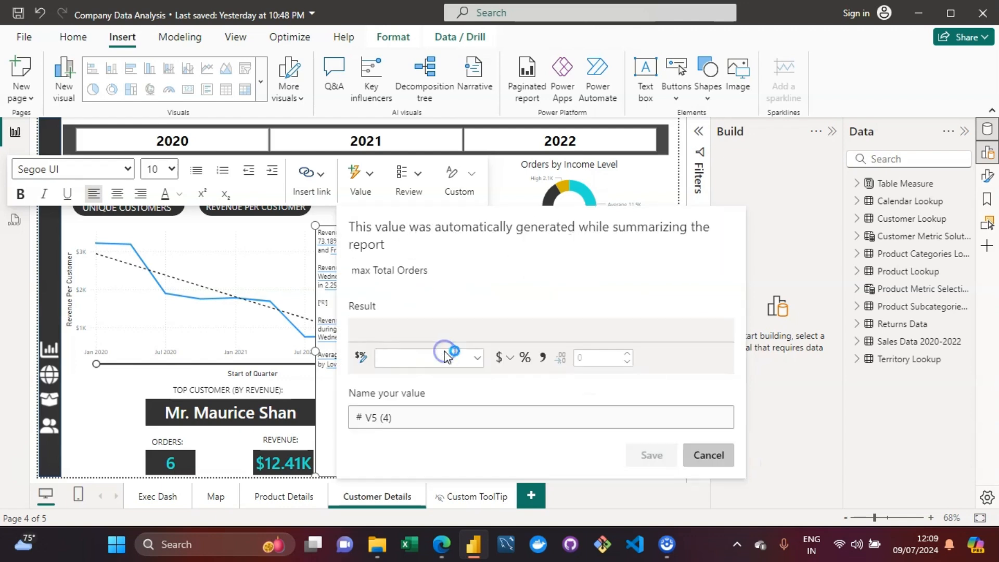
click(641, 260)
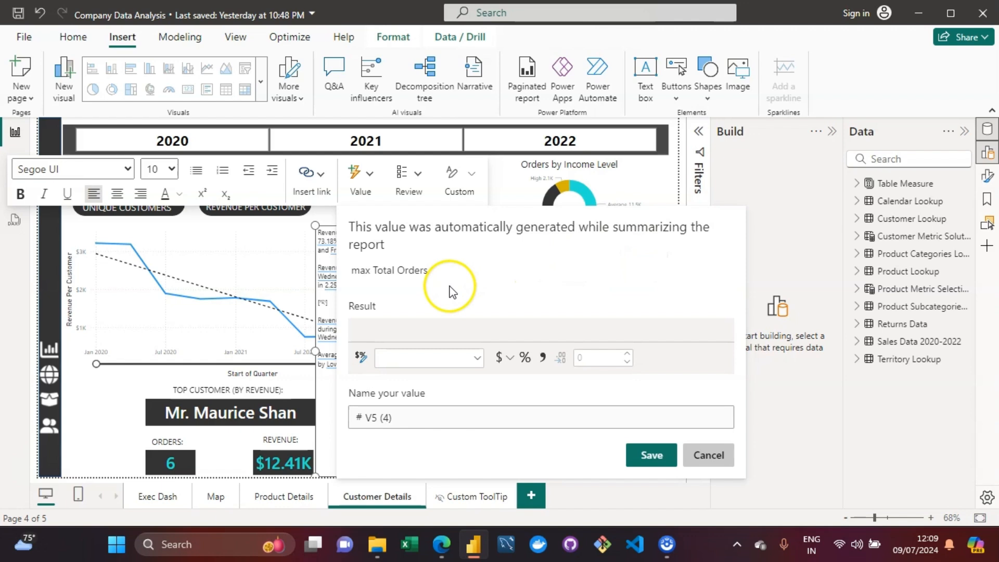
click(708, 455)
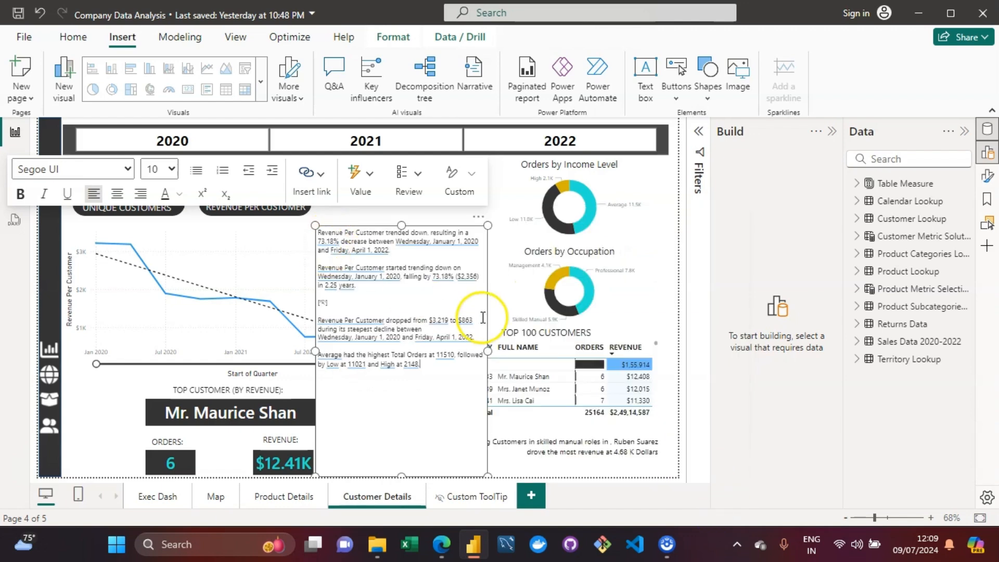
click(441, 322)
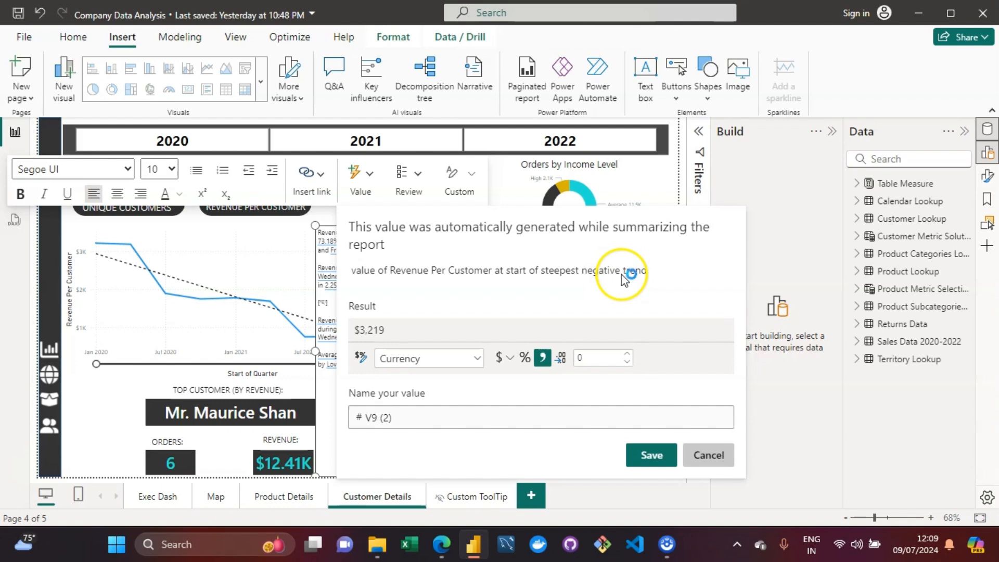
click(710, 455)
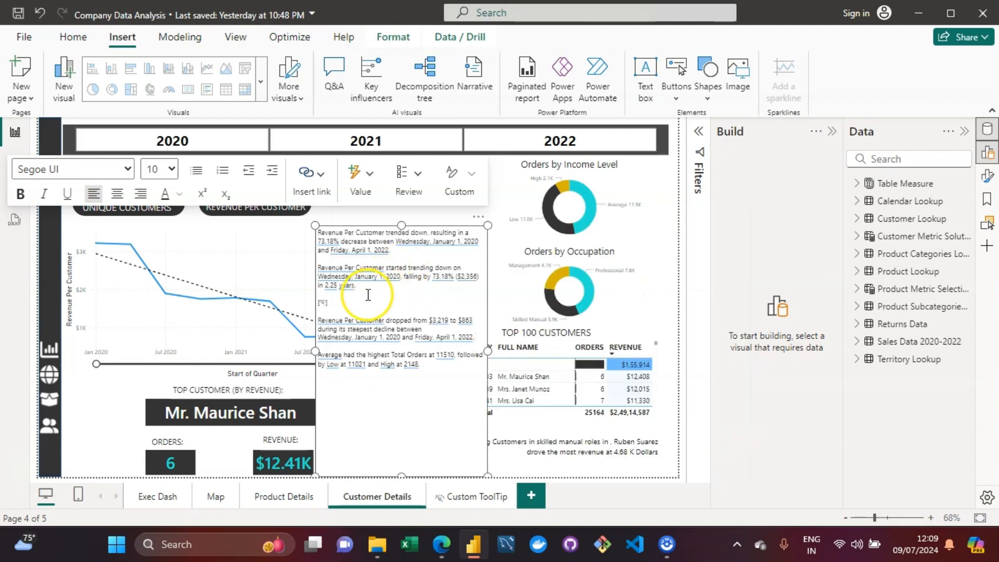
Step: Add a new line reading 'Total Orders for were' after the second narrative paragraph
click(367, 294)
key(Return)
text(T)
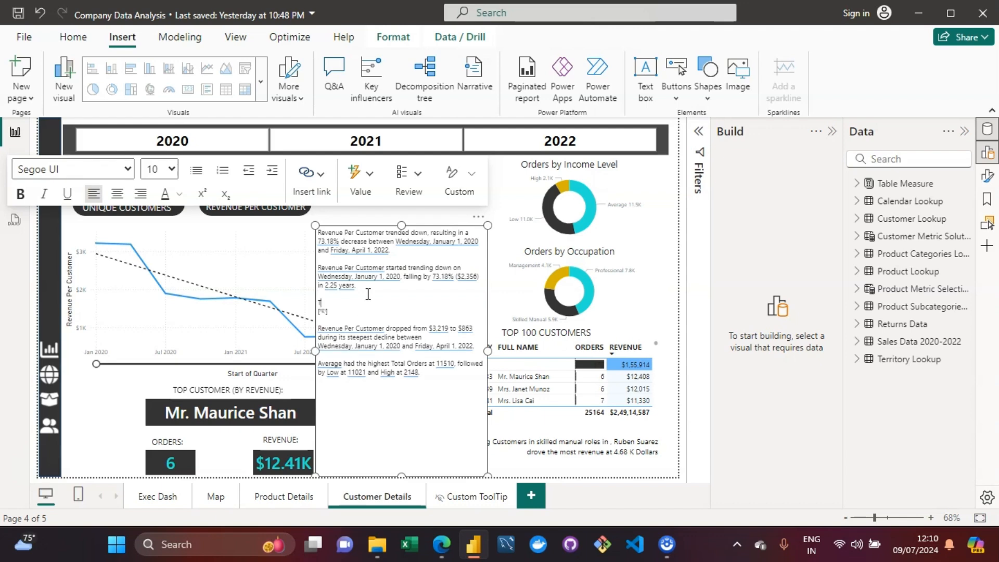
text(otal Order s for were)
Step: Delete the newly typed line from the narrative
click(368, 301)
double_click(373, 302)
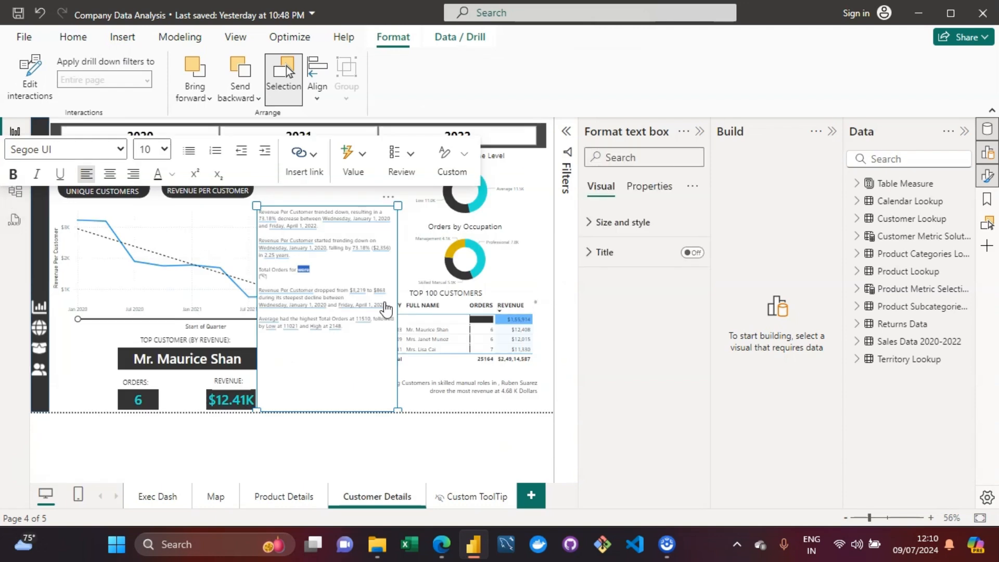
key(BackSpace)
key(BackSpace)
key(BackSpace)
key(BackSpace)
key(BackSpace)
key(BackSpace)
key(BackSpace)
key(BackSpace)
key(BackSpace)
key(BackSpace)
key(BackSpace)
key(BackSpace)
Step: Remove the leftover placeholder and blank lines from the narrative text
click(705, 133)
click(833, 133)
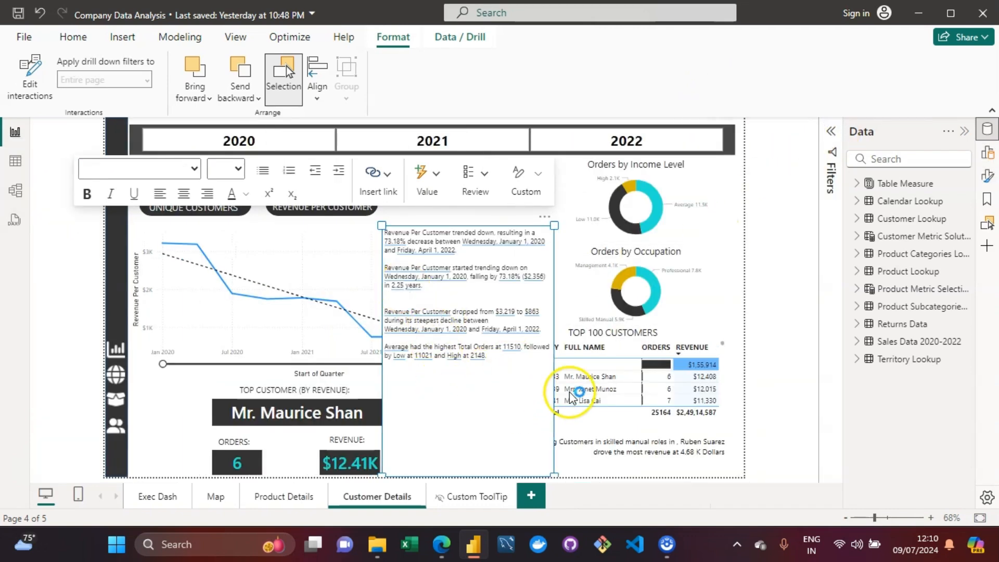
click(438, 288)
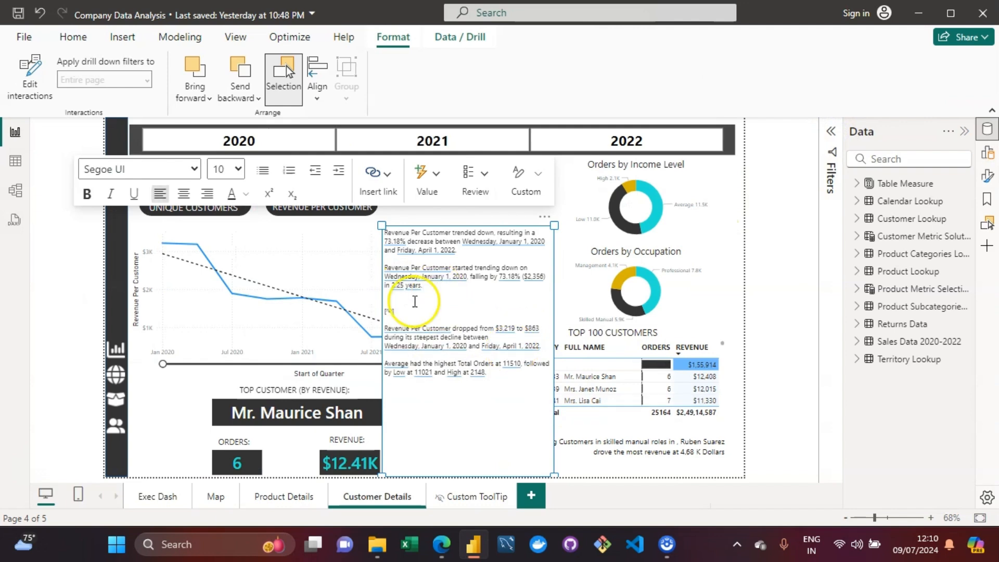
click(390, 314)
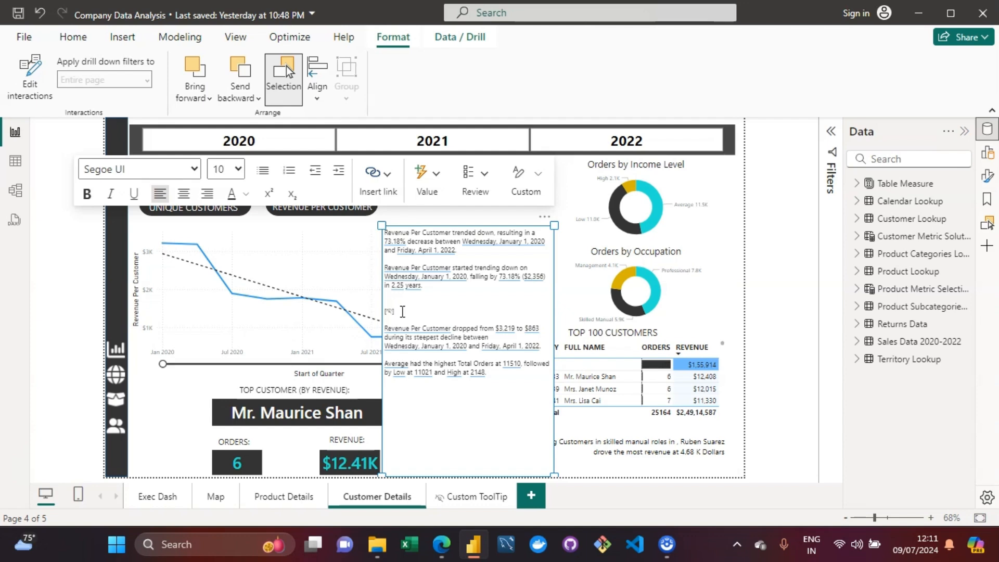
mouse_move(388, 311)
click(431, 301)
key(BackSpace)
key(BackSpace)
key(BackSpace)
key(BackSpace)
key(BackSpace)
key(BackSpace)
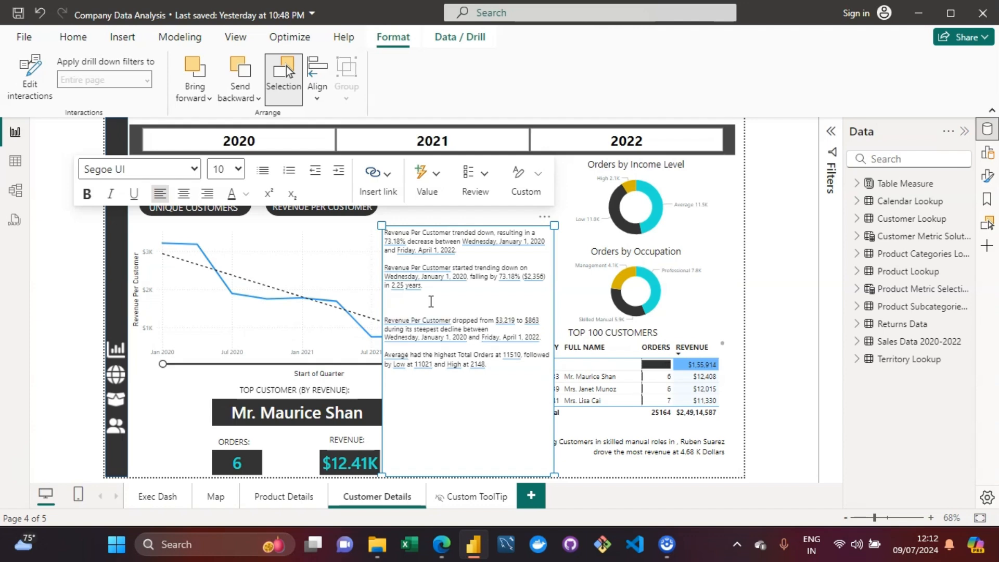
click(522, 387)
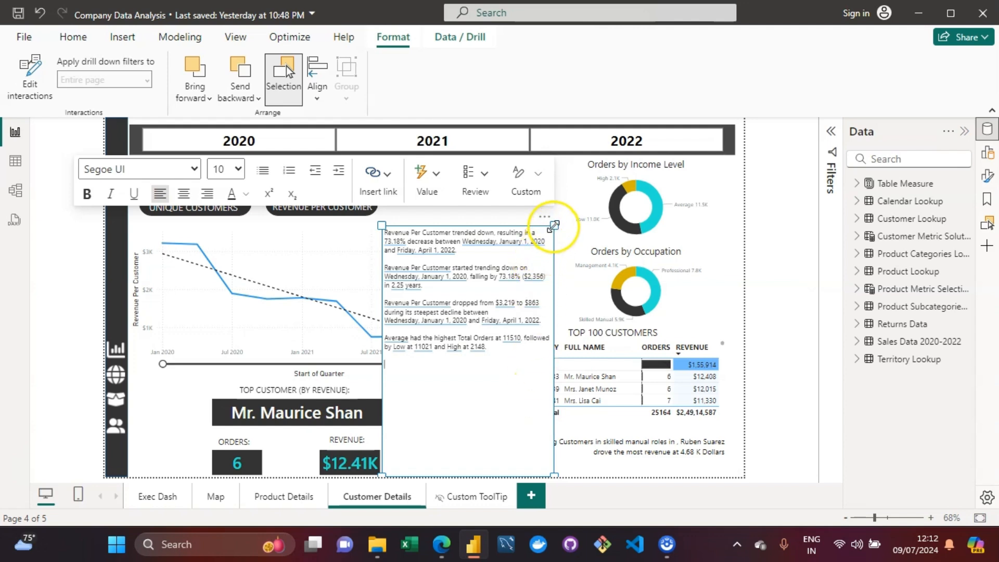
Step: Widen the narrative box, then remove the narrative visual from the page
drag(554, 225, 600, 210)
click(522, 353)
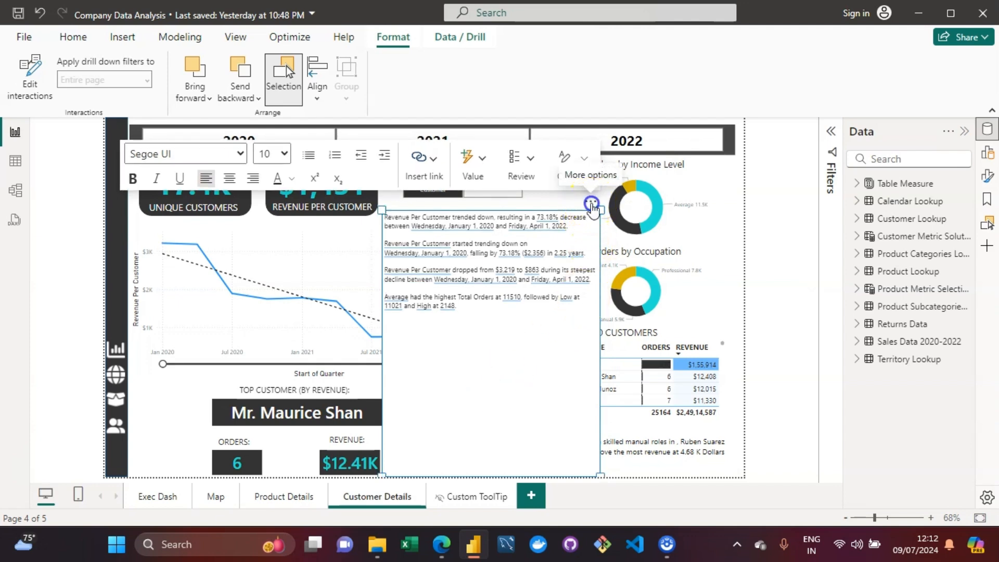
click(591, 204)
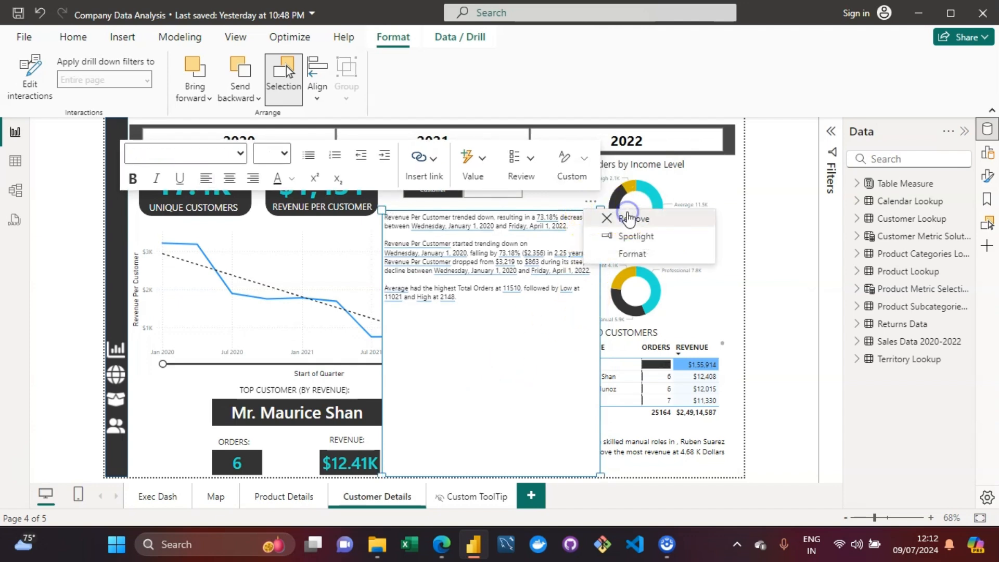
click(629, 218)
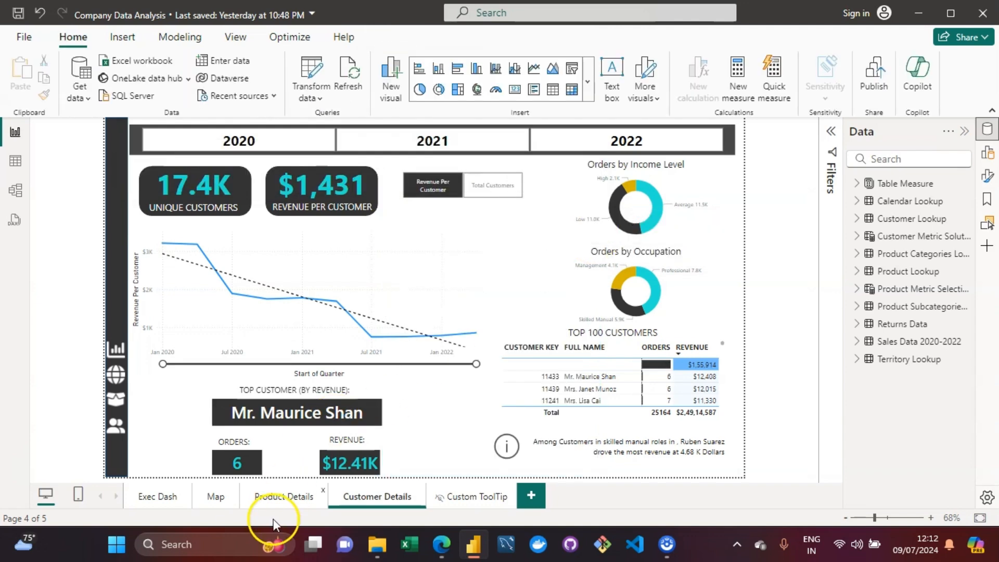
Step: On the Product Details page, narrow the Trending Metrics chart and extend it down and left
click(272, 497)
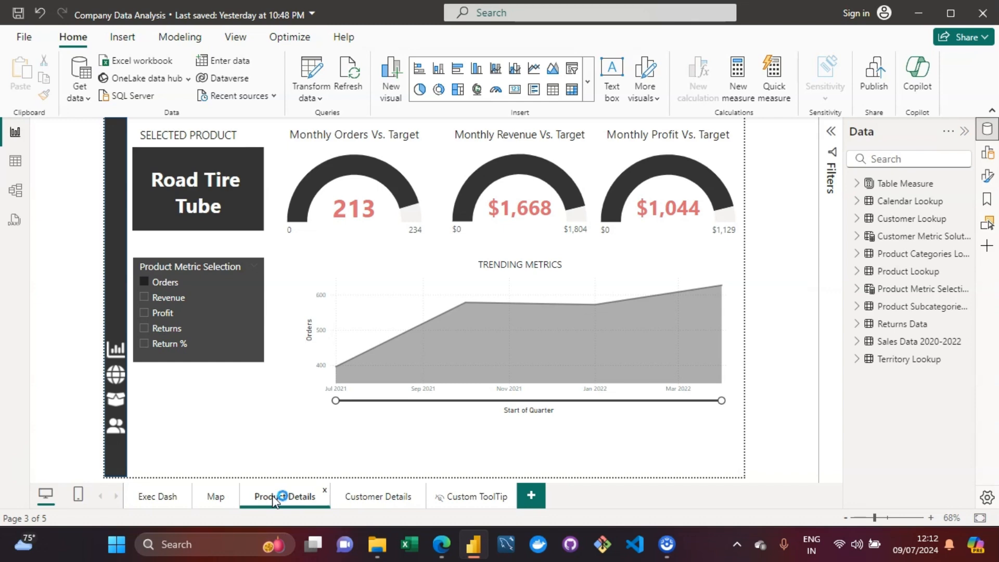
click(679, 269)
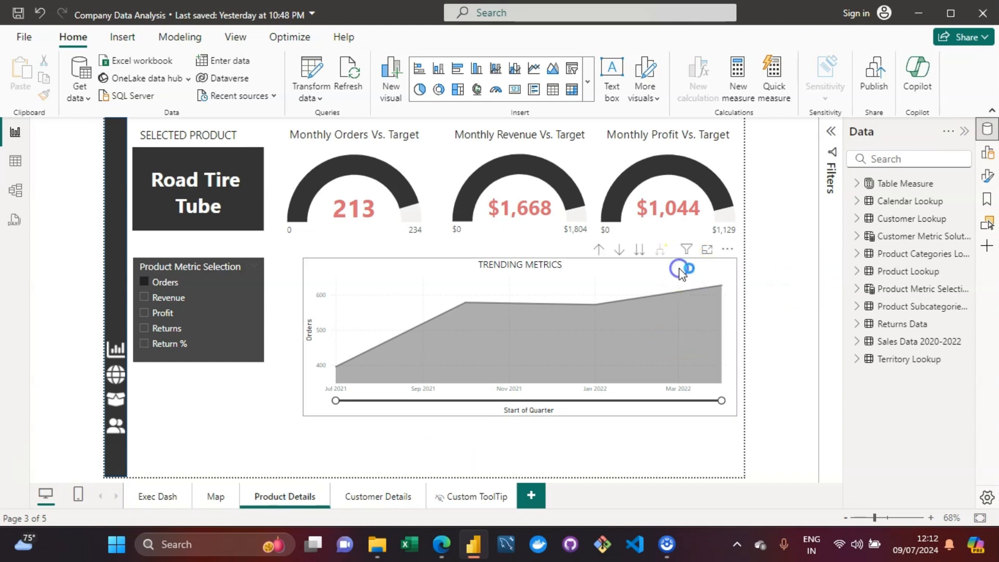
drag(737, 333, 595, 342)
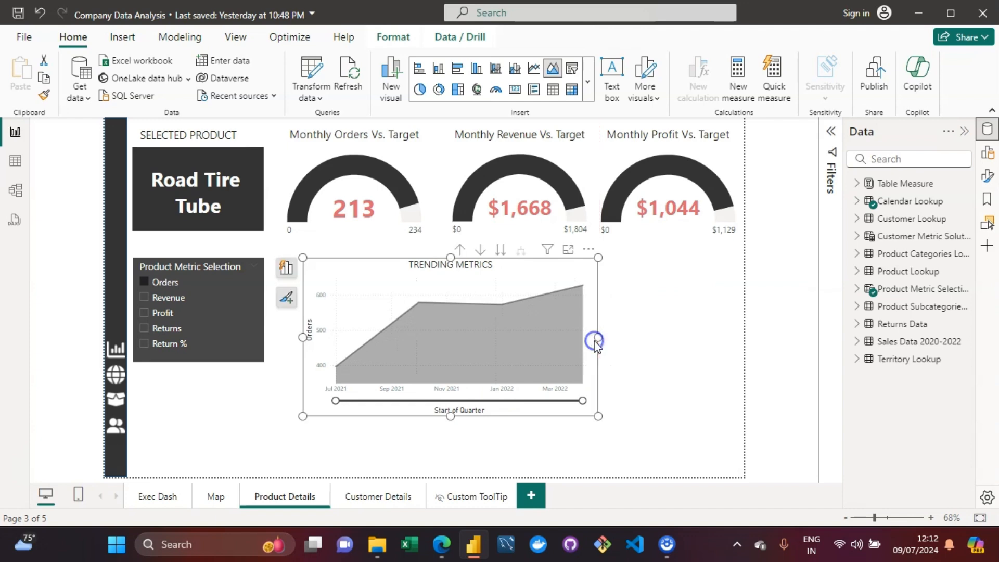
drag(300, 416, 277, 456)
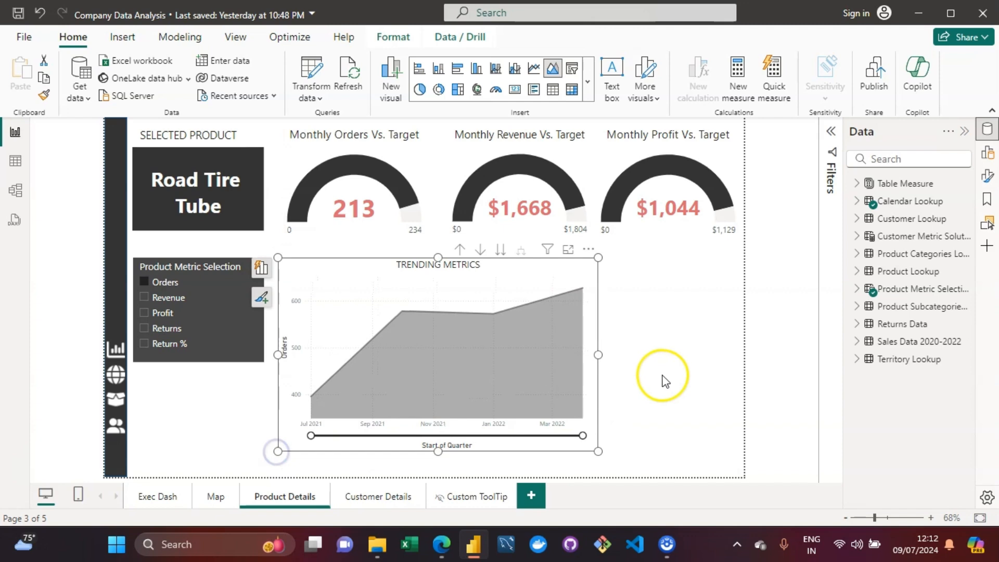
click(665, 375)
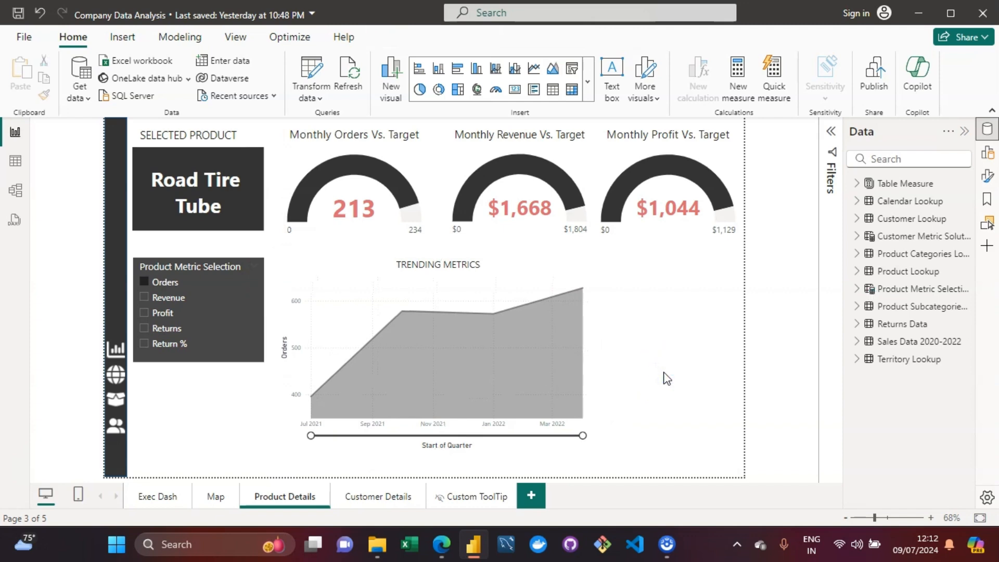
Step: Insert a Narrative visual on the Product Details page and choose the Custom narrative type
click(136, 34)
click(478, 88)
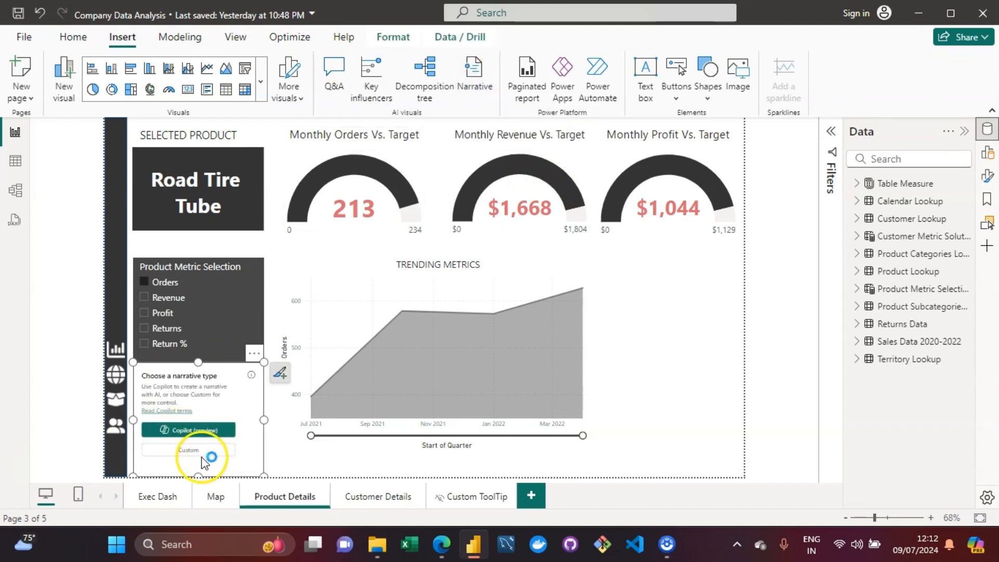
click(171, 451)
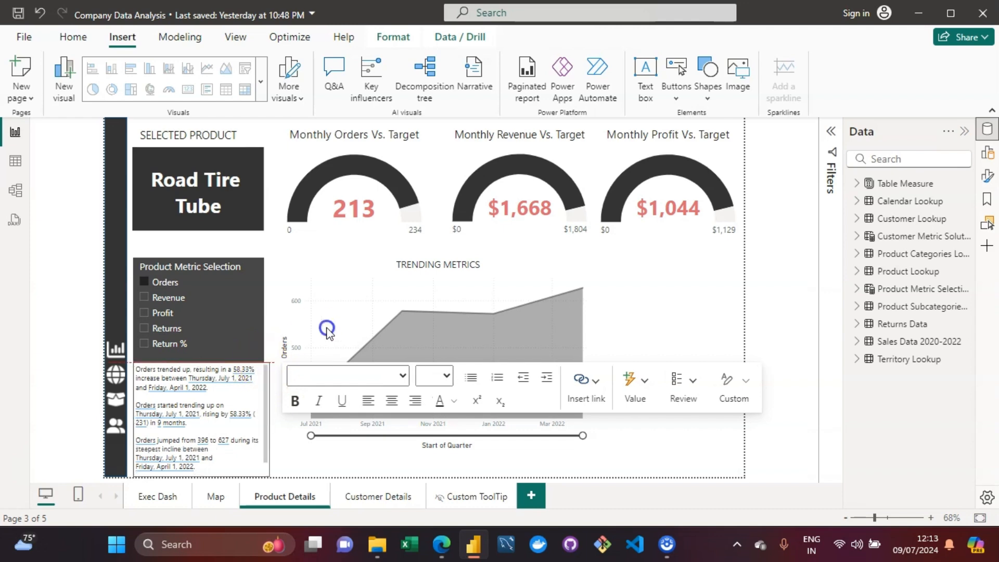
Step: Enlarge the narrative box upward and rightward so it extends over the Trending Metrics chart
drag(262, 361, 404, 310)
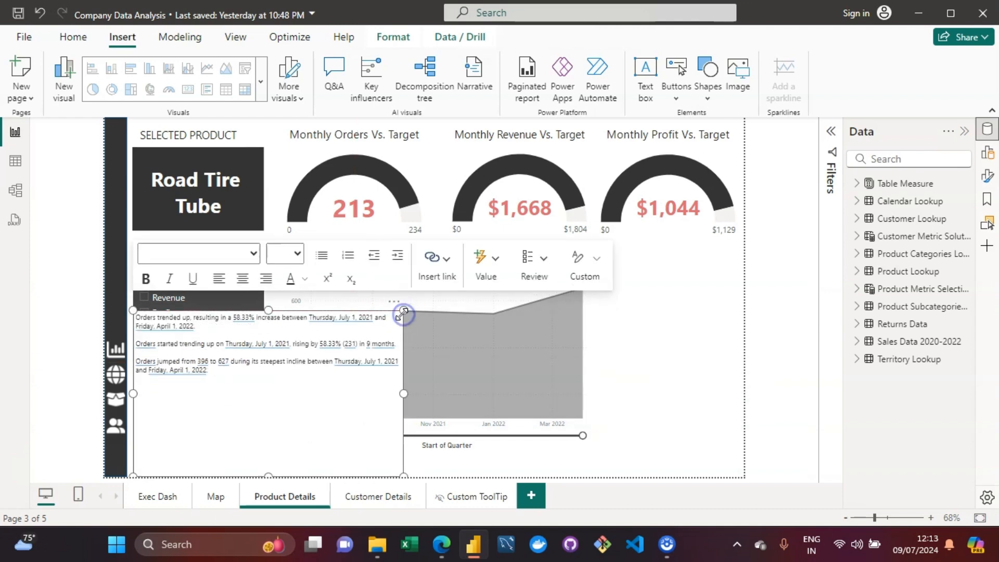
click(293, 386)
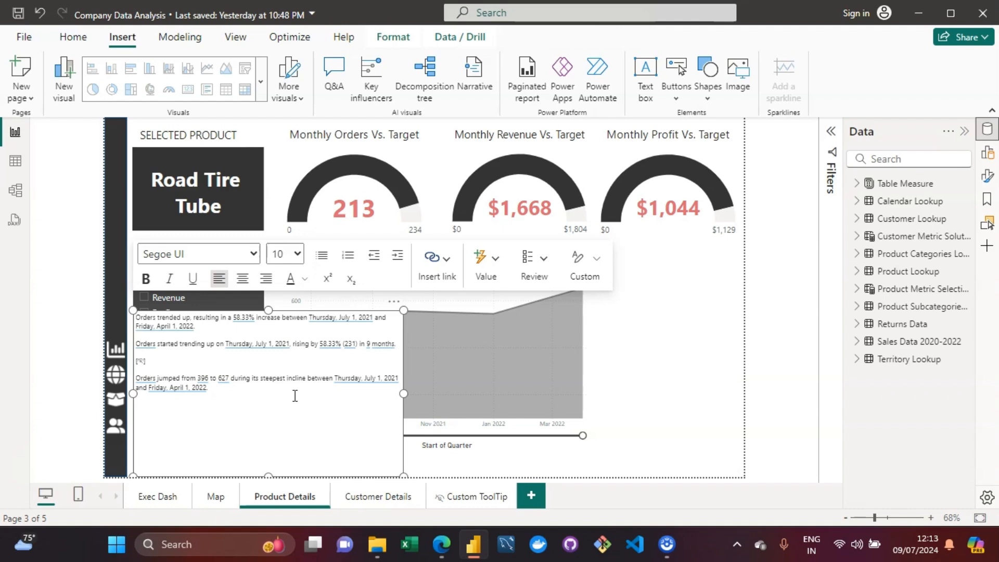
Step: Inspect how the 627 value in the narrative's last sentence is calculated, without changing it
click(223, 383)
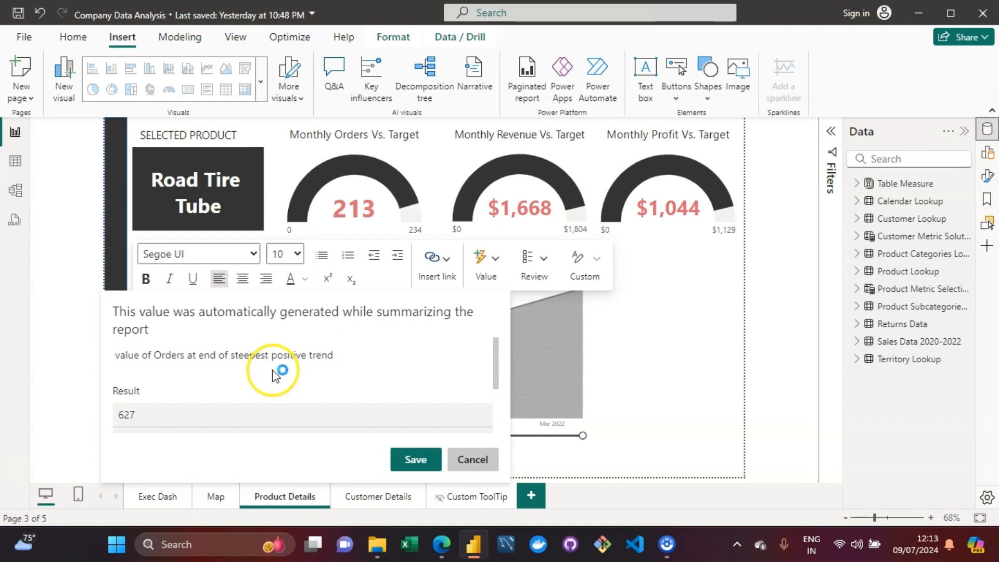
click(475, 460)
click(255, 397)
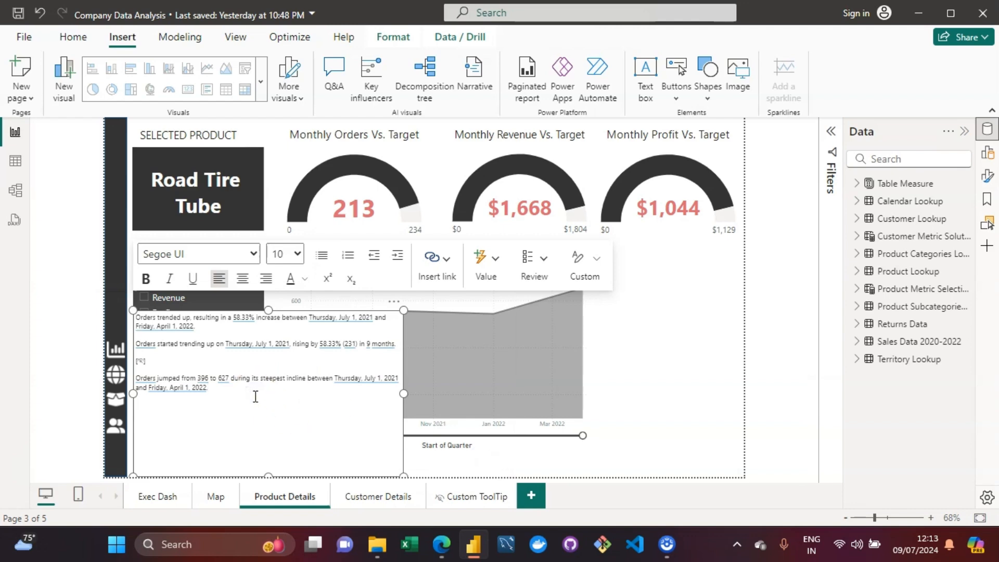
Step: Drill through from the Exec Dash Top 10 Products table on Water Bottle - 30 oz. to Product Details
click(185, 159)
click(401, 381)
click(161, 496)
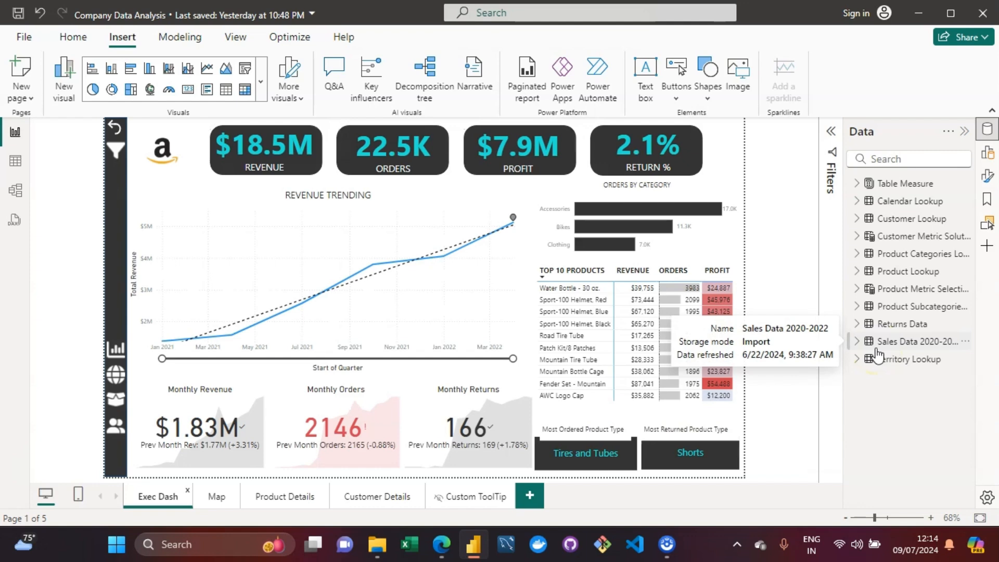
click(785, 281)
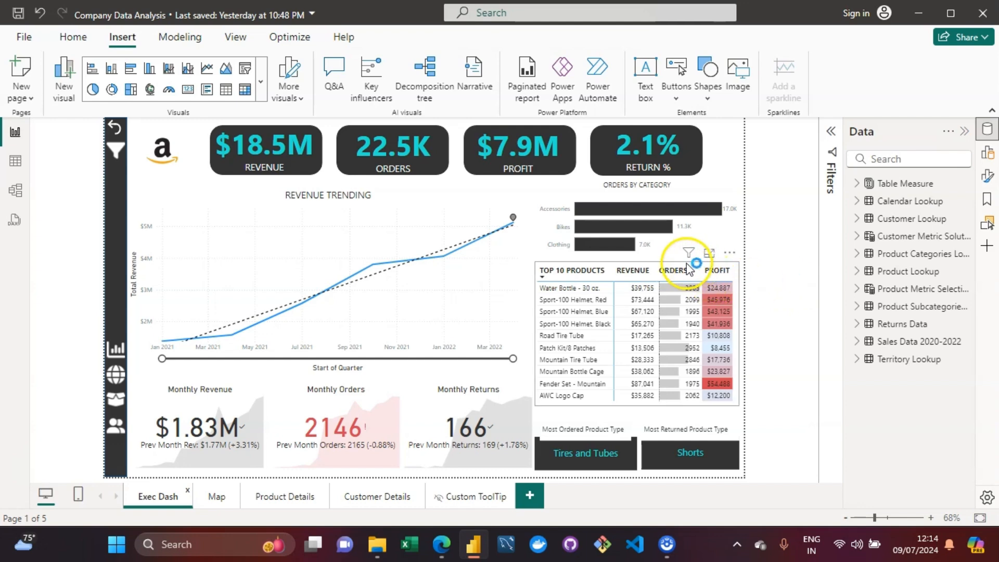
click(558, 294)
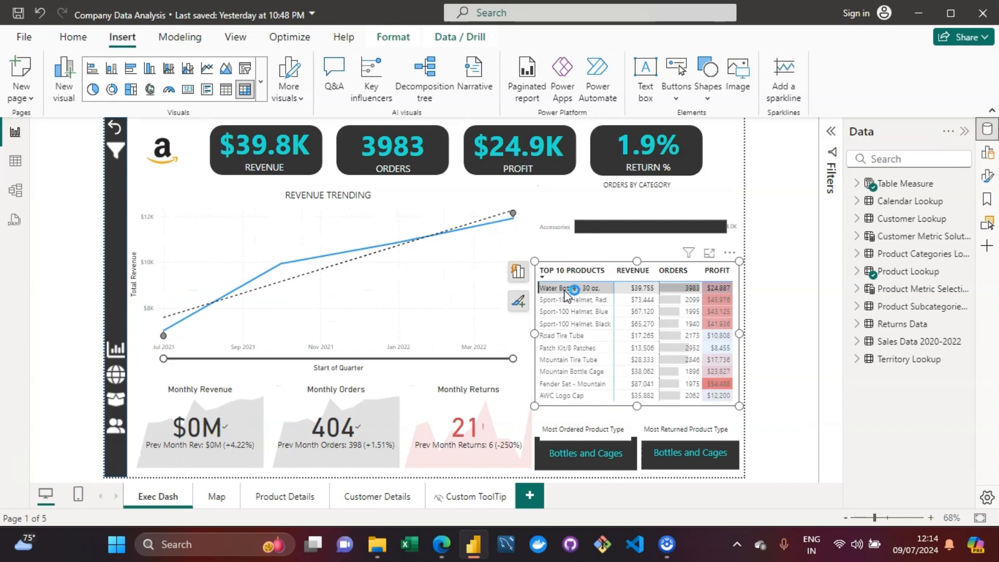
right_click(565, 291)
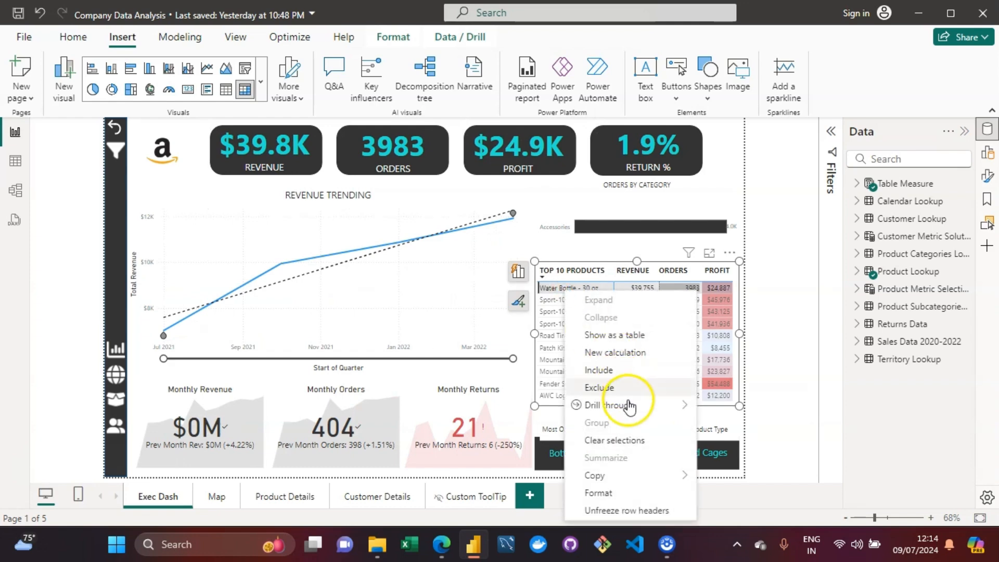
mouse_move(632, 407)
click(791, 416)
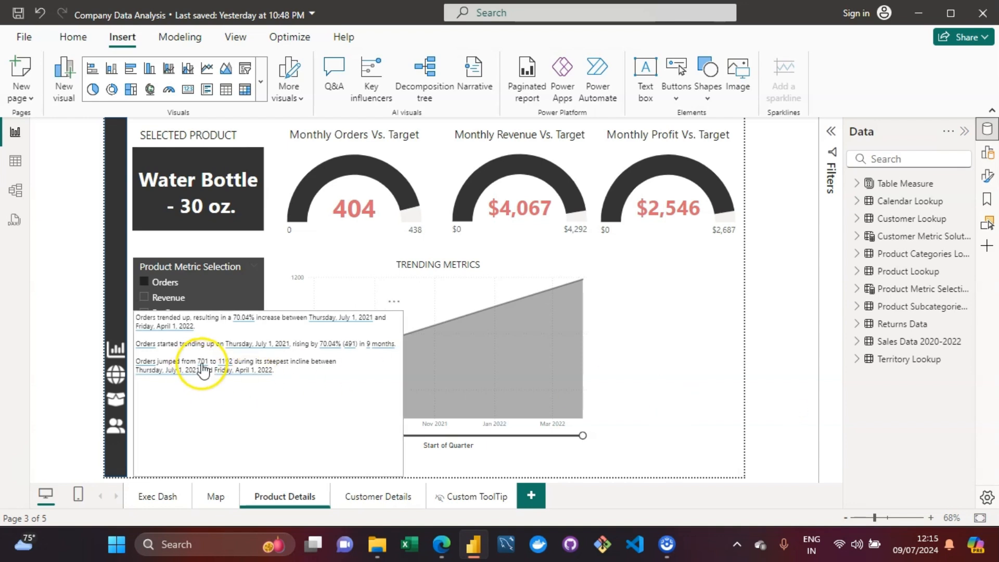
Step: Compare the narrative for the drilled-through product by switching between Exec Dash and Product Details
click(342, 390)
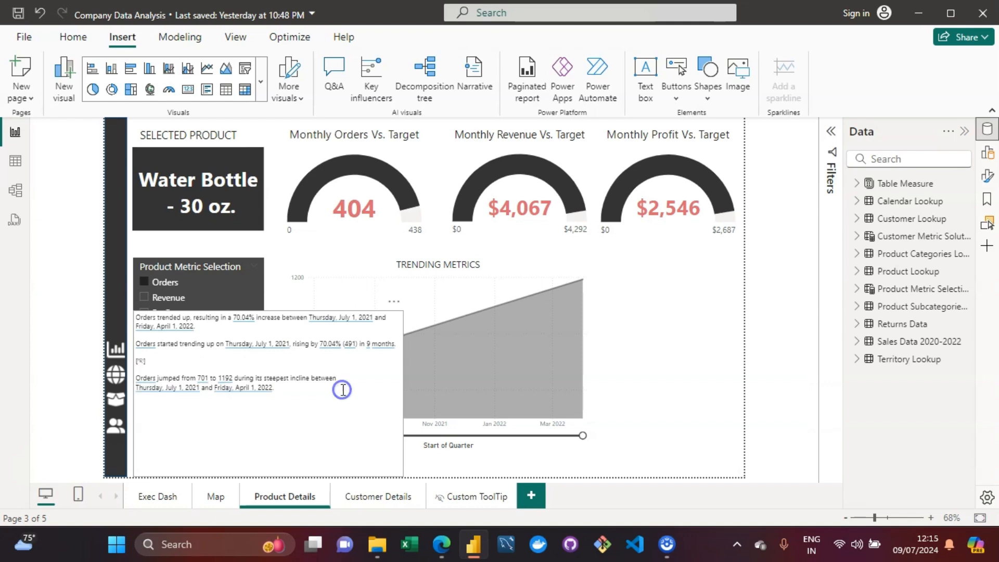
click(325, 390)
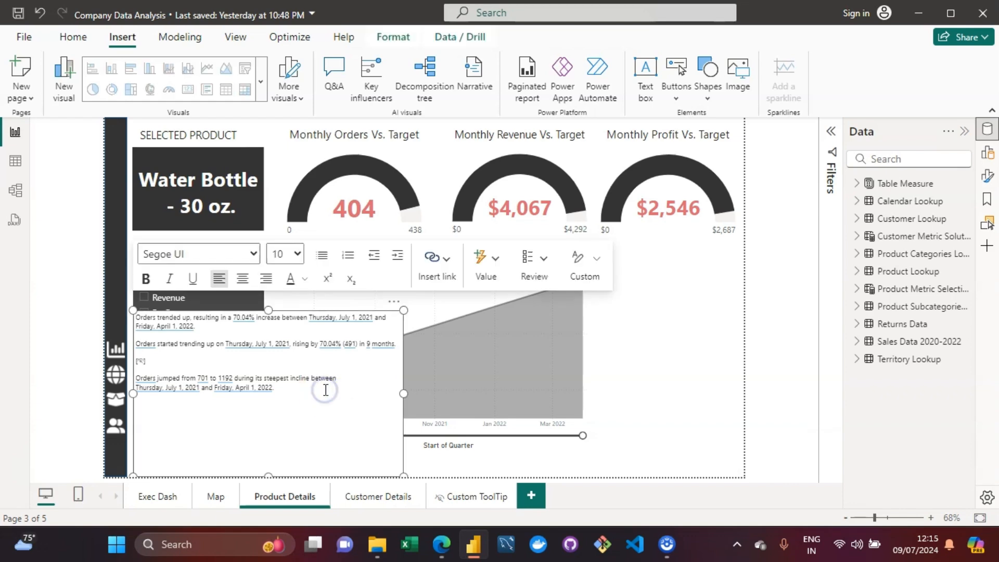
click(145, 496)
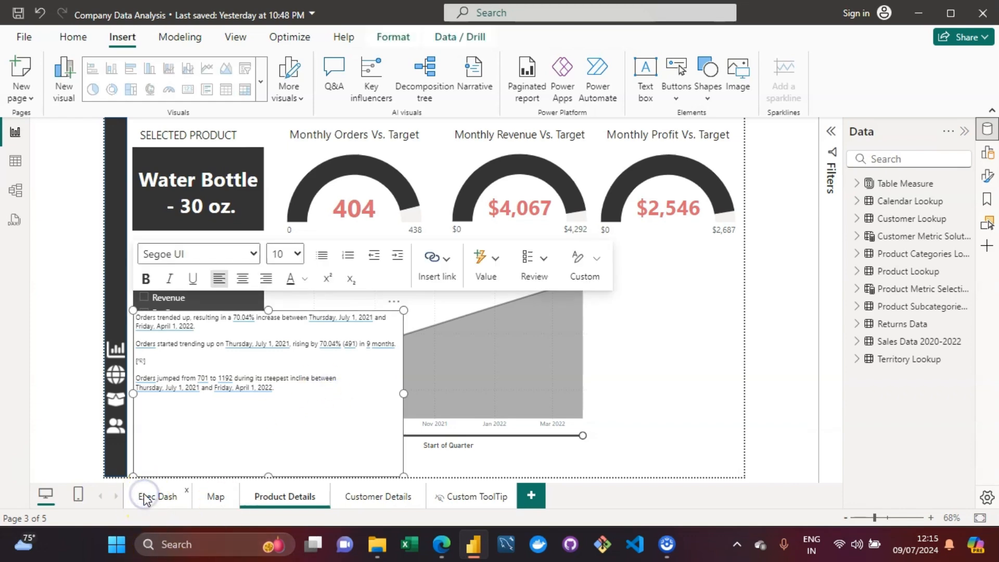
click(643, 312)
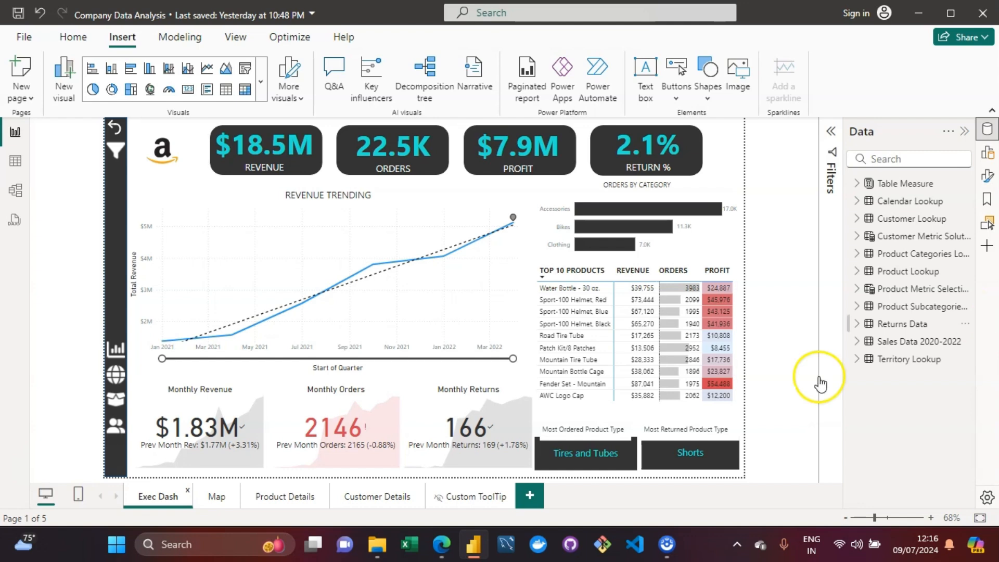
click(264, 489)
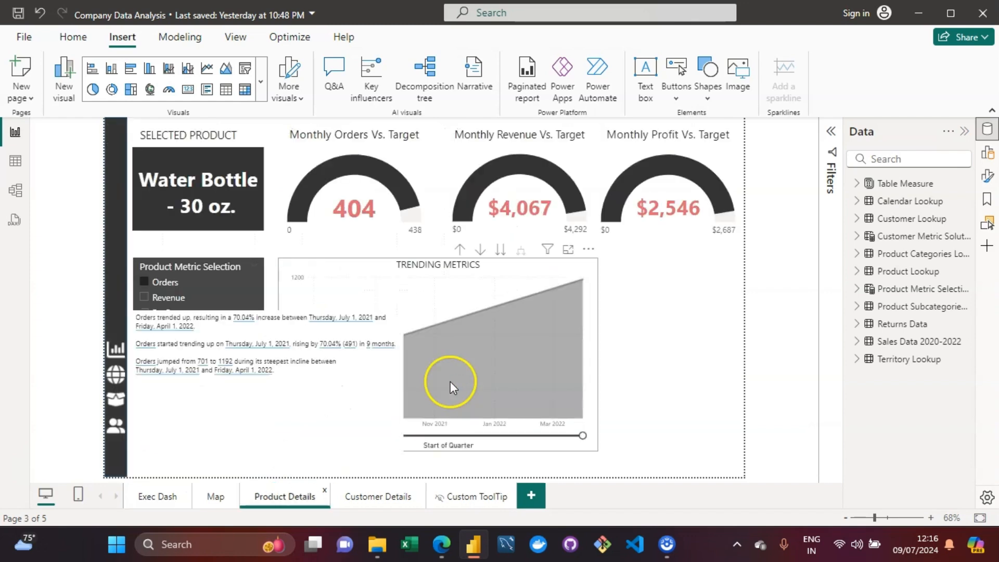
Step: Inspect the date value at the end of the narrative's last sentence, without changing it
click(296, 420)
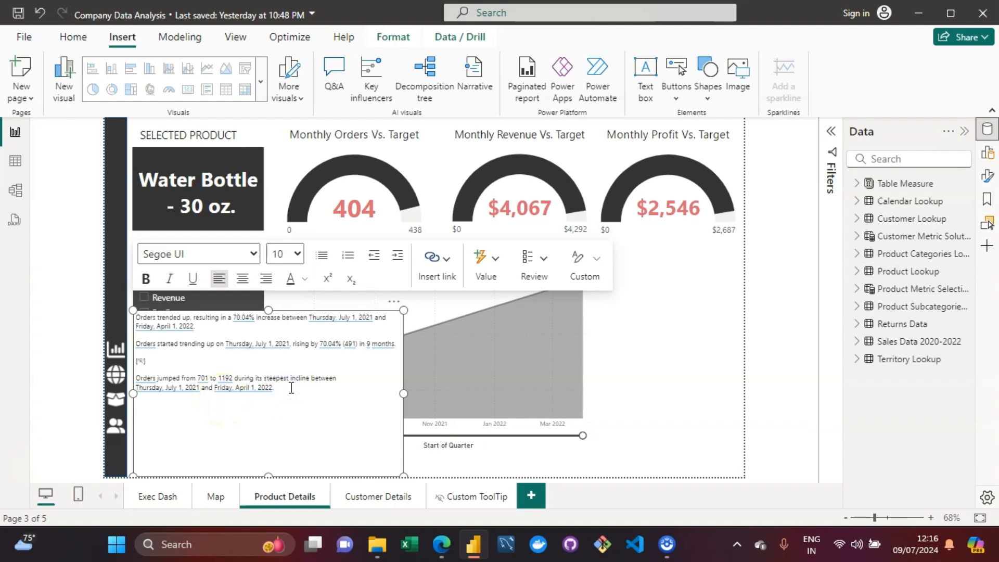
drag(291, 390, 135, 314)
click(248, 387)
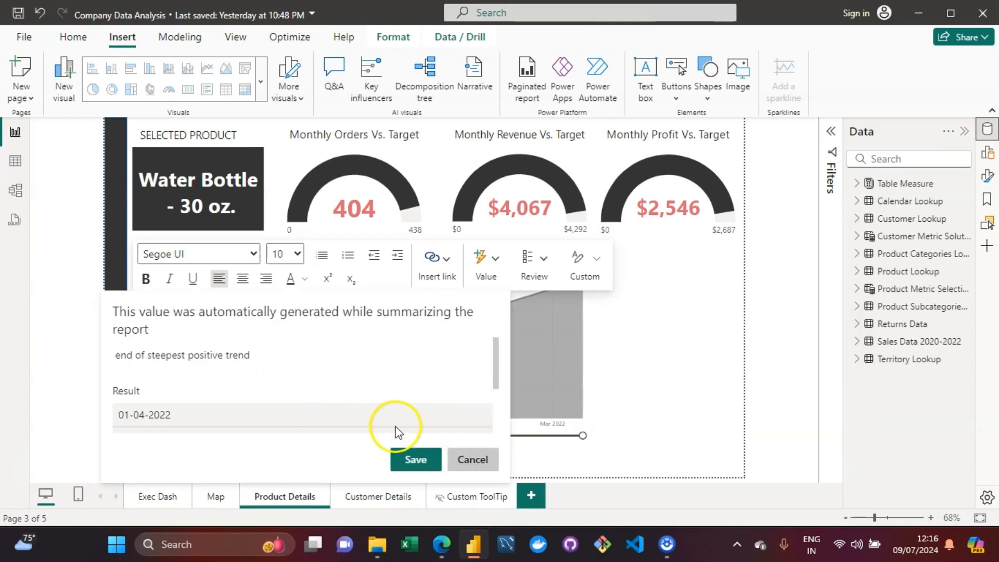
click(458, 461)
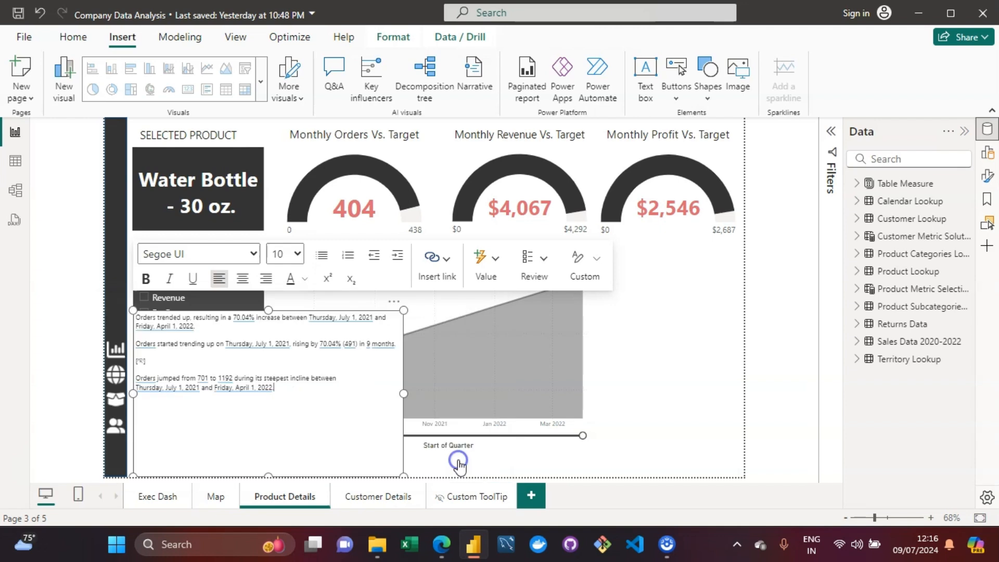
Step: Set the font size of the narrative's last paragraph to 14
triple_click(286, 388)
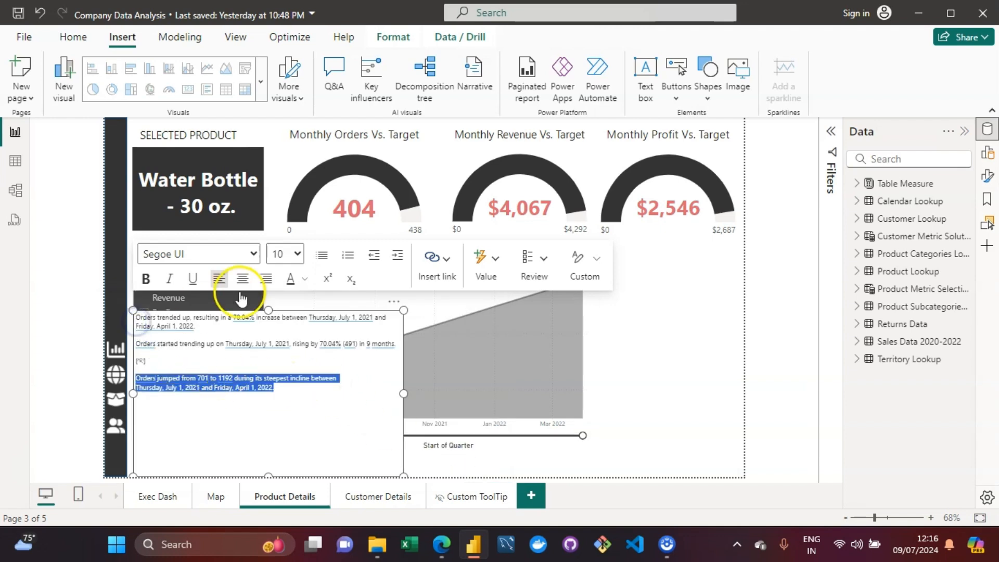
click(298, 253)
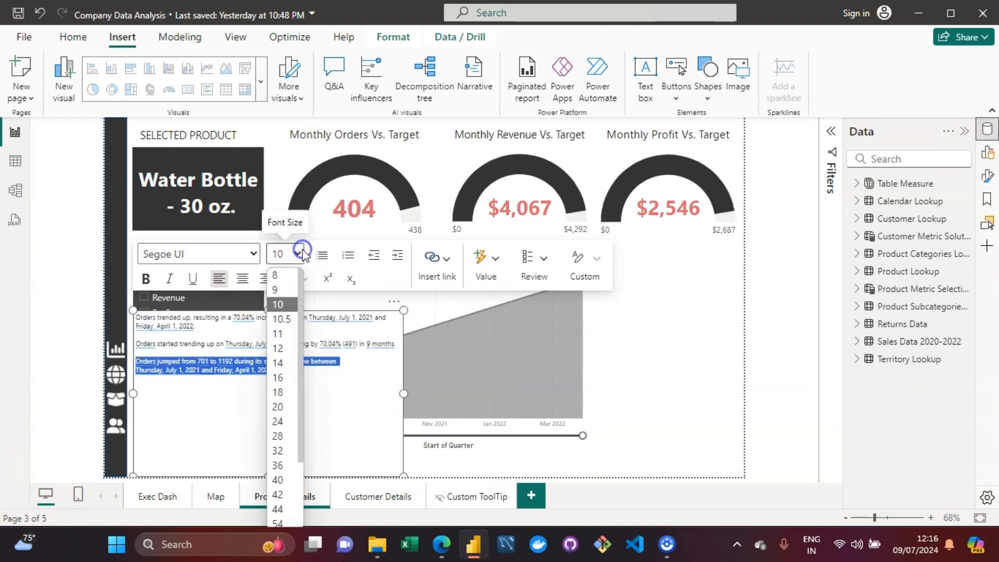
click(281, 364)
click(359, 414)
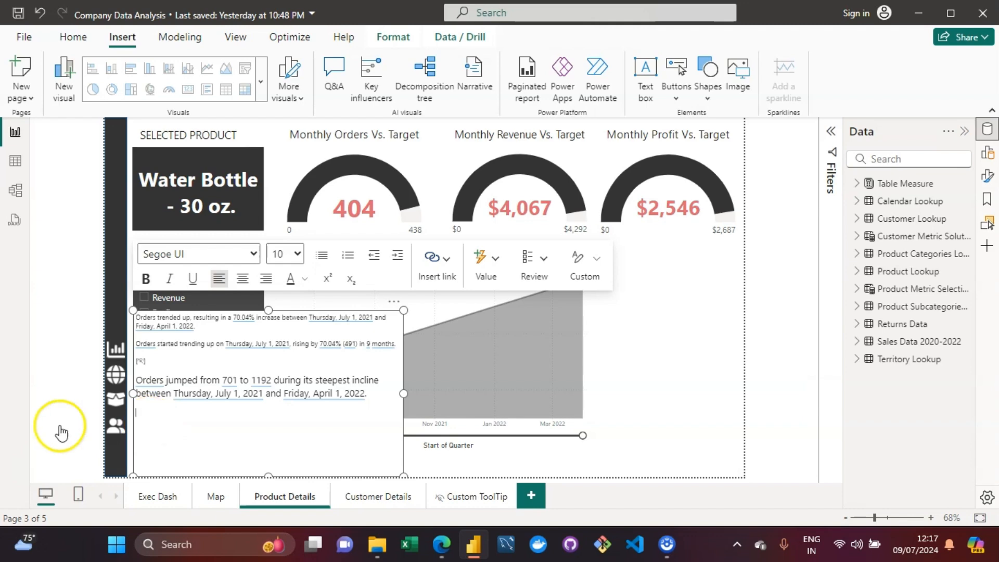
Step: Add a new narrative line reading "Total orders for were" below the existing text
click(385, 385)
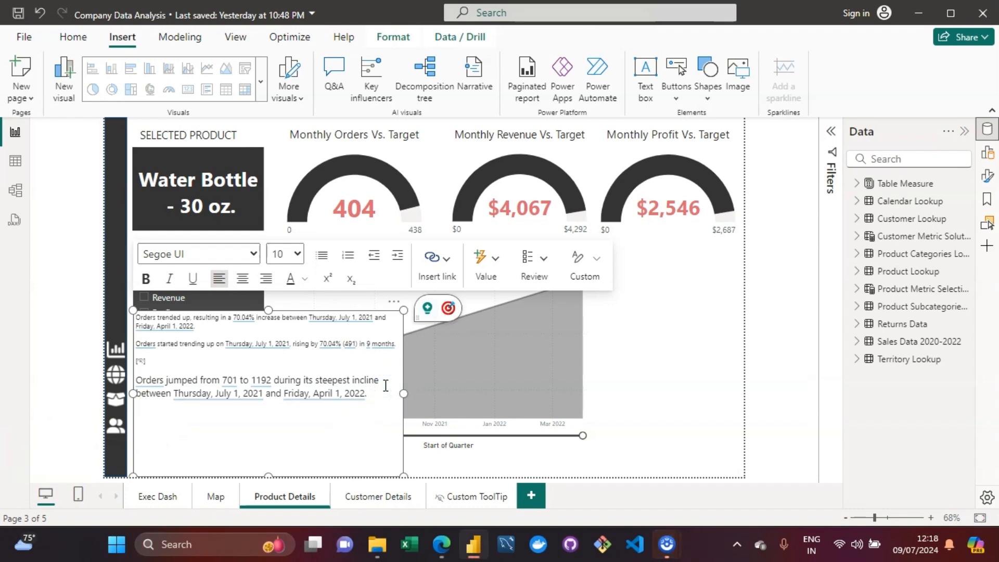
click(187, 422)
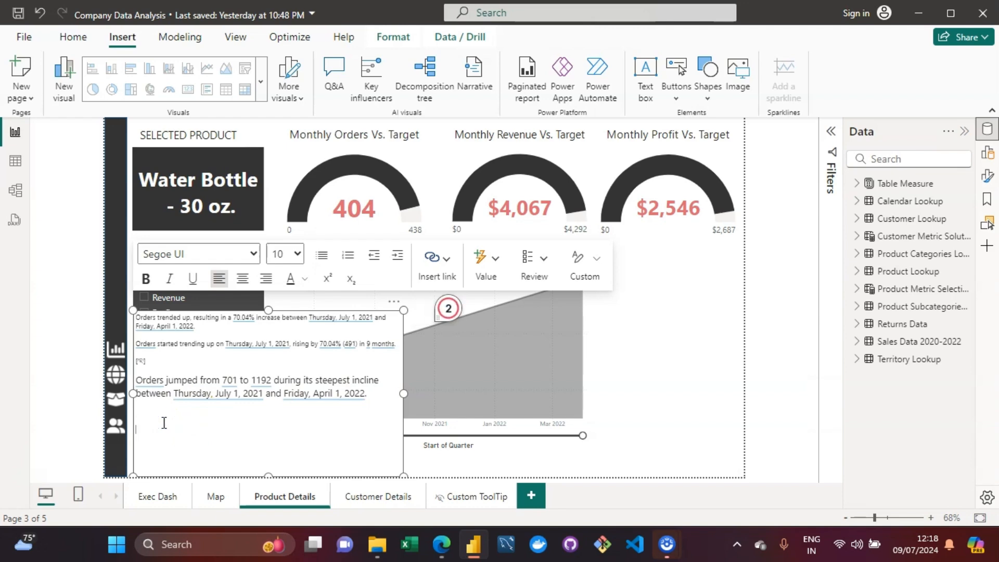
text(Total of)
text(ders for)
text(were)
Step: Begin a dynamic value in the new line, entering the question "total orders for were"
click(489, 279)
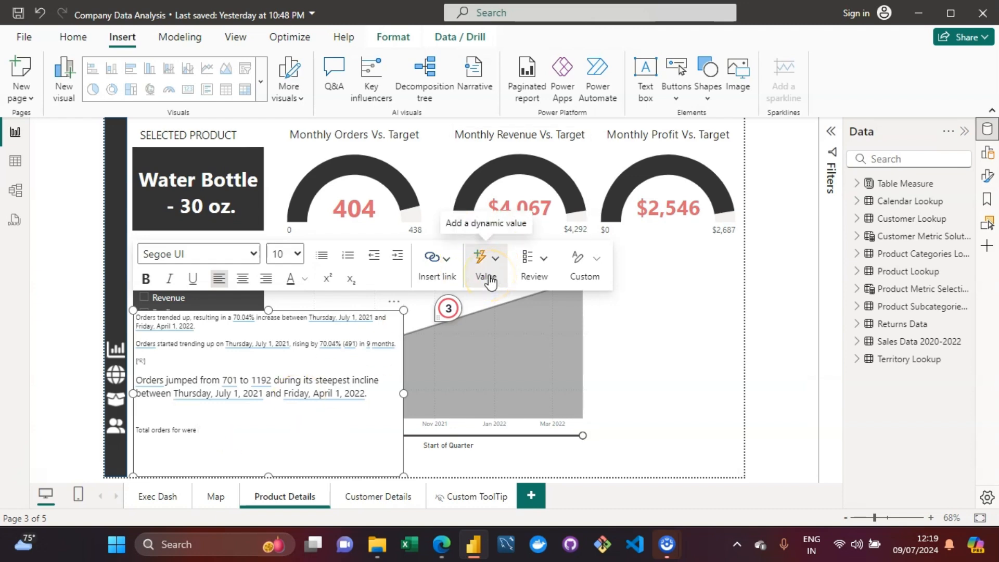
click(495, 260)
click(485, 267)
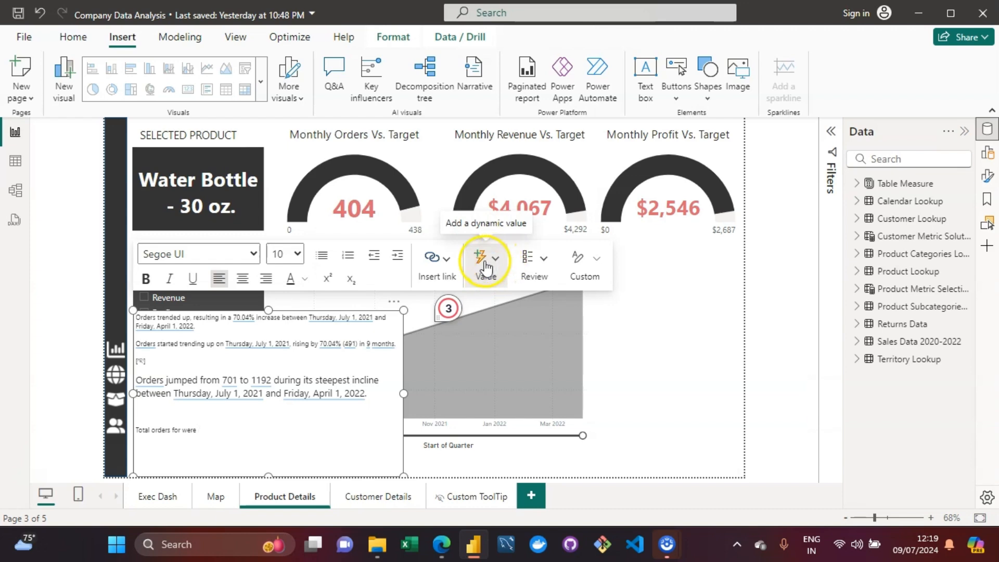
click(202, 426)
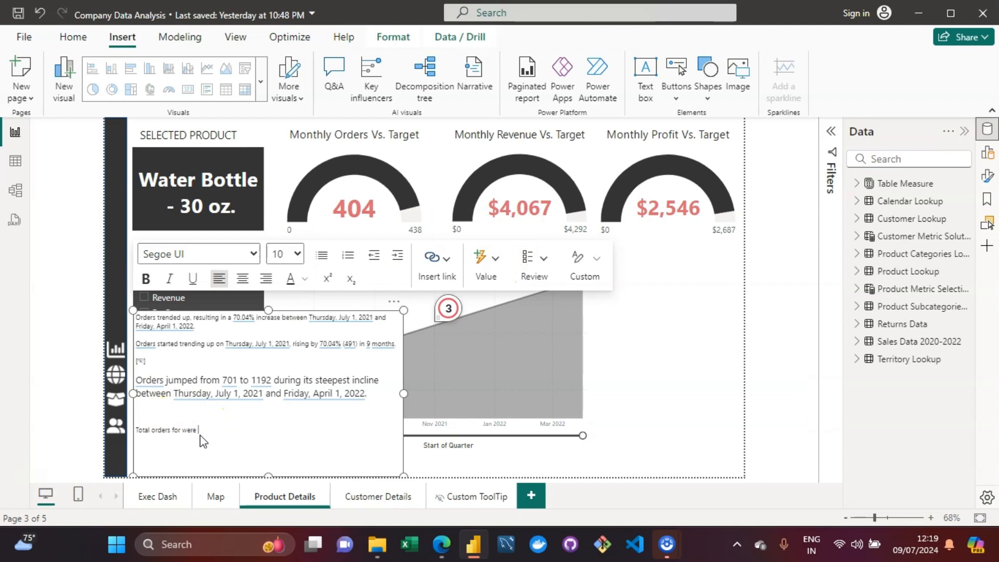
click(501, 273)
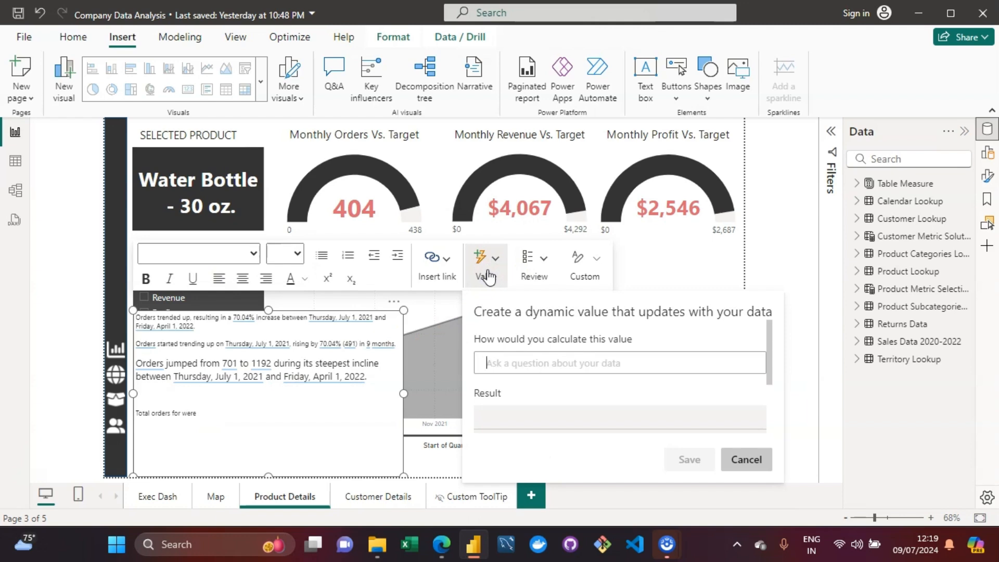
click(514, 369)
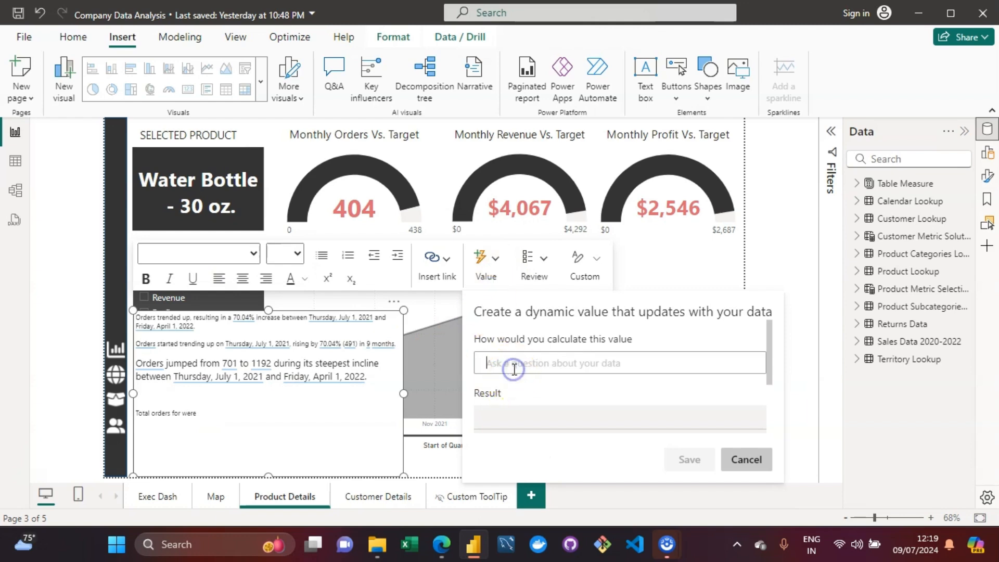
text(total o)
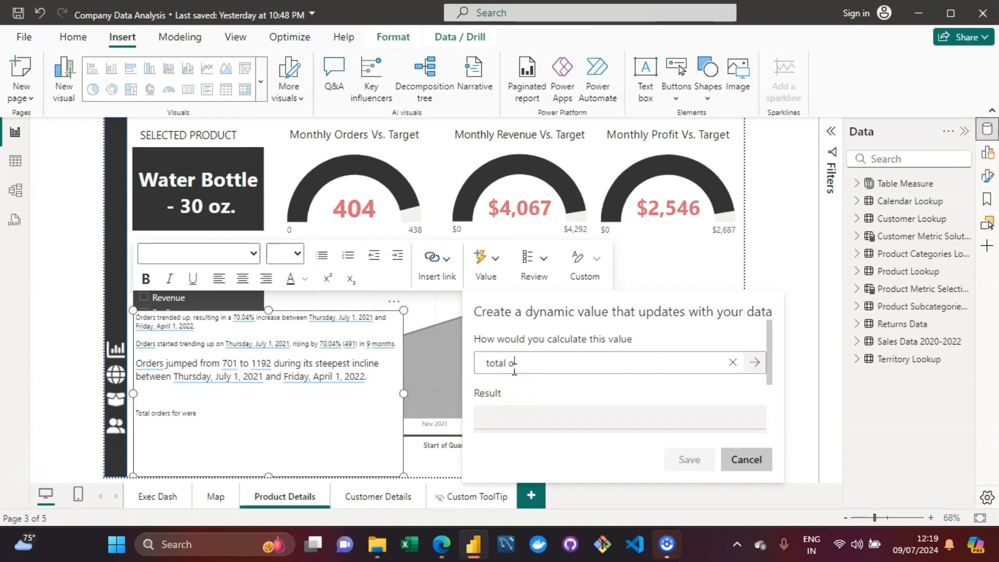
mouse_move(768, 362)
mouse_down()
mouse_move(769, 402)
mouse_move(772, 351)
mouse_up()
text(rders for were)
key(BackSpace)
key(BackSpace)
text(re)
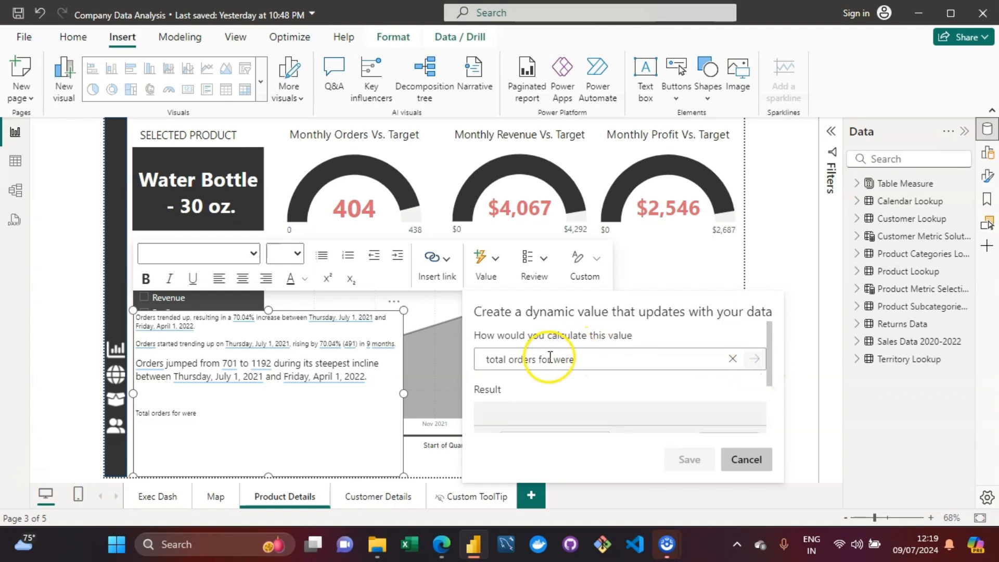
Step: Add "water bottle" to the dynamic value's question and submit it
click(546, 358)
text(water b)
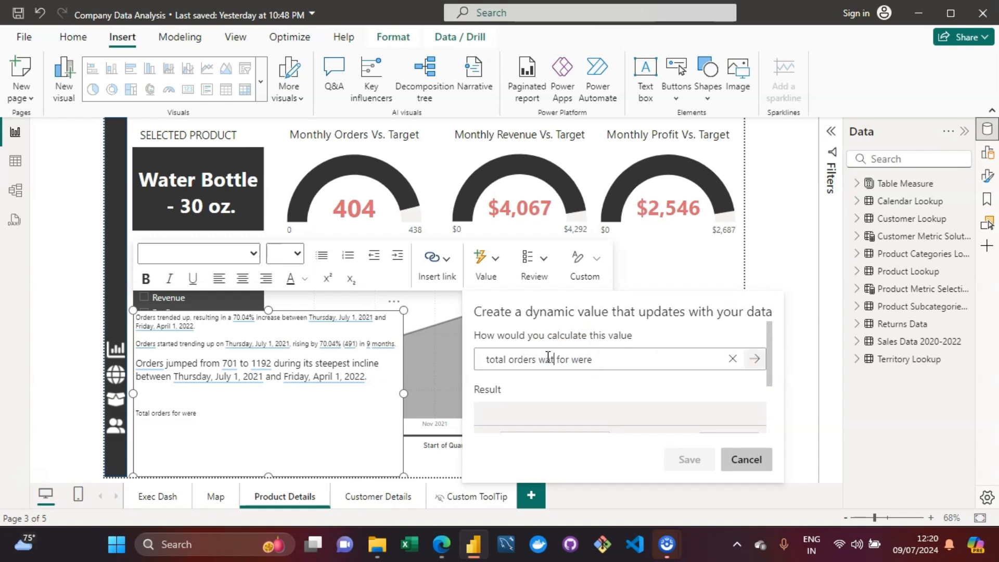
text(ottle)
click(757, 360)
drag(768, 356, 764, 403)
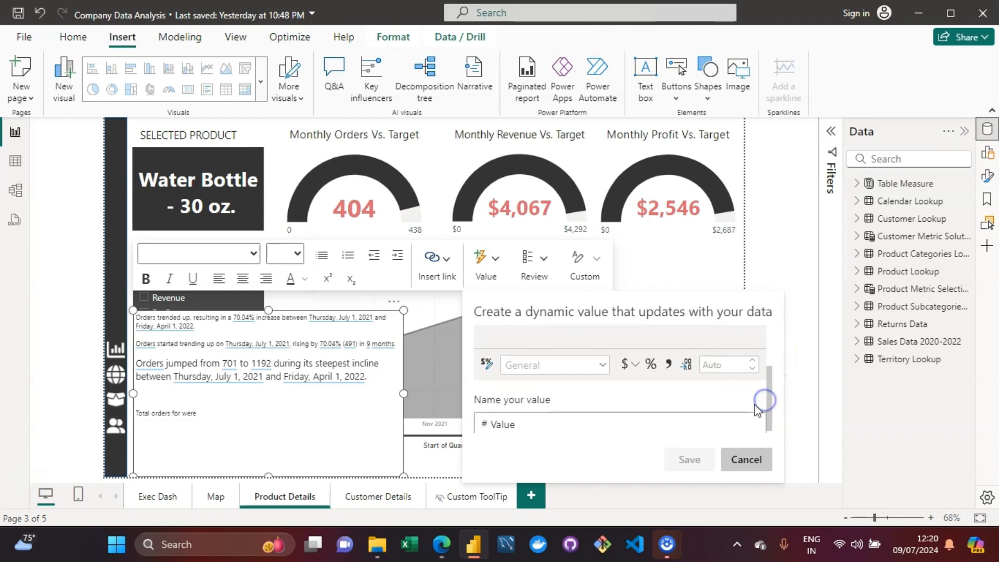
click(190, 415)
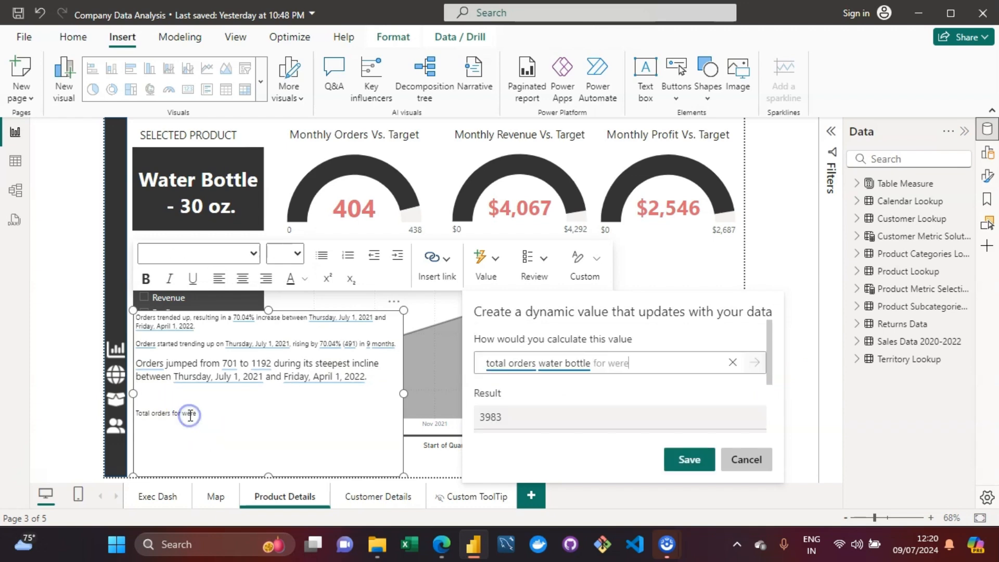
click(629, 421)
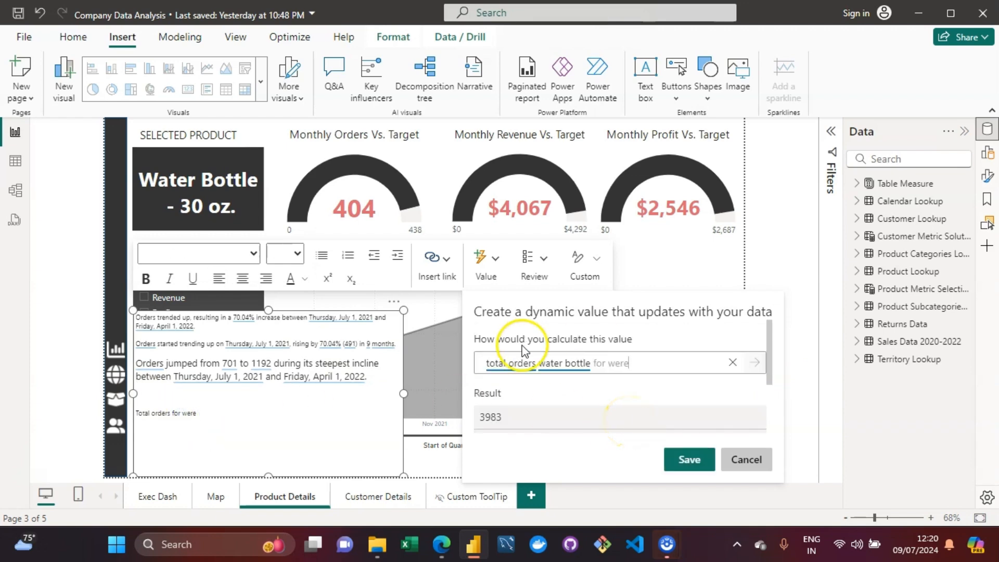
Step: Rewrite the question as "total orders for Water Bottle - 30 oz were" and save the dynamic value into the line
double_click(513, 367)
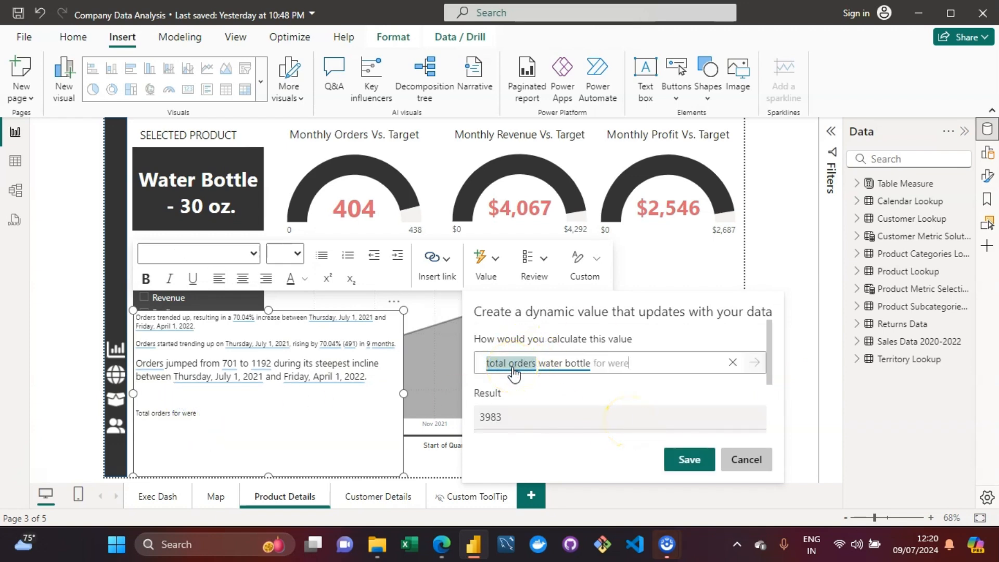
click(629, 364)
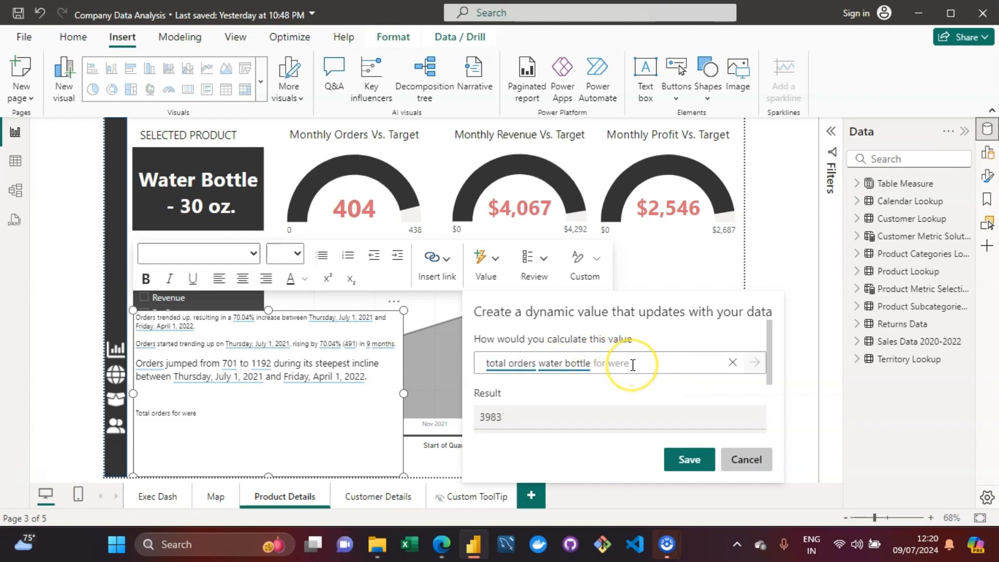
key(BackSpace)
key(BackSpace)
key(BackSpace)
key(BackSpace)
key(BackSpace)
key(BackSpace)
key(BackSpace)
key(BackSpace)
key(BackSpace)
key(BackSpace)
key(BackSpace)
key(BackSpace)
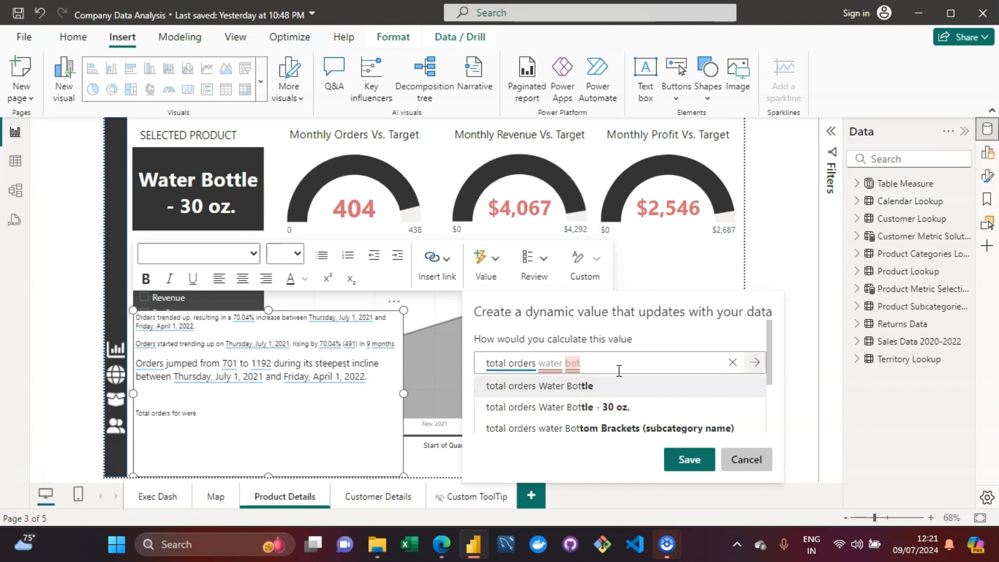
click(544, 409)
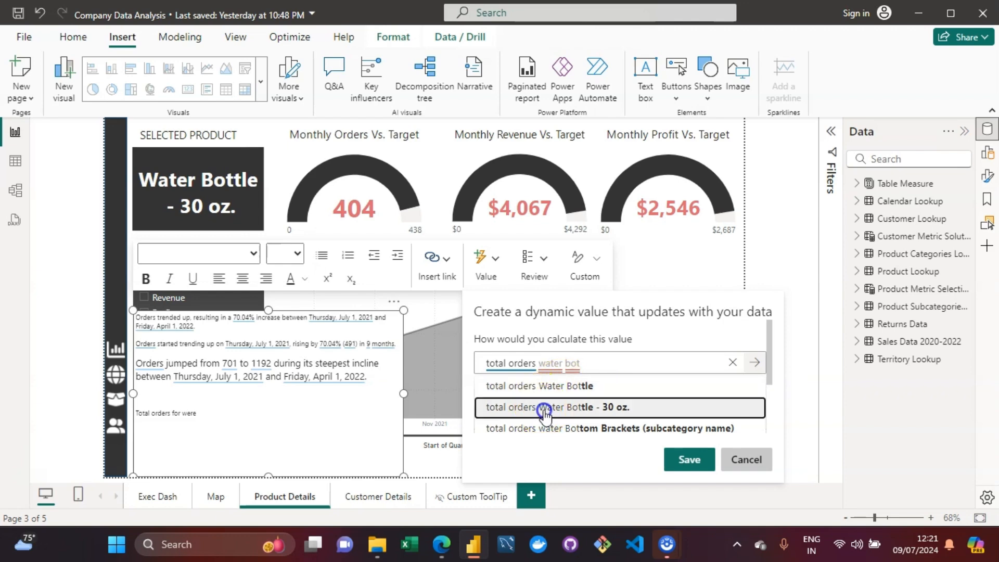
click(537, 363)
text(for W)
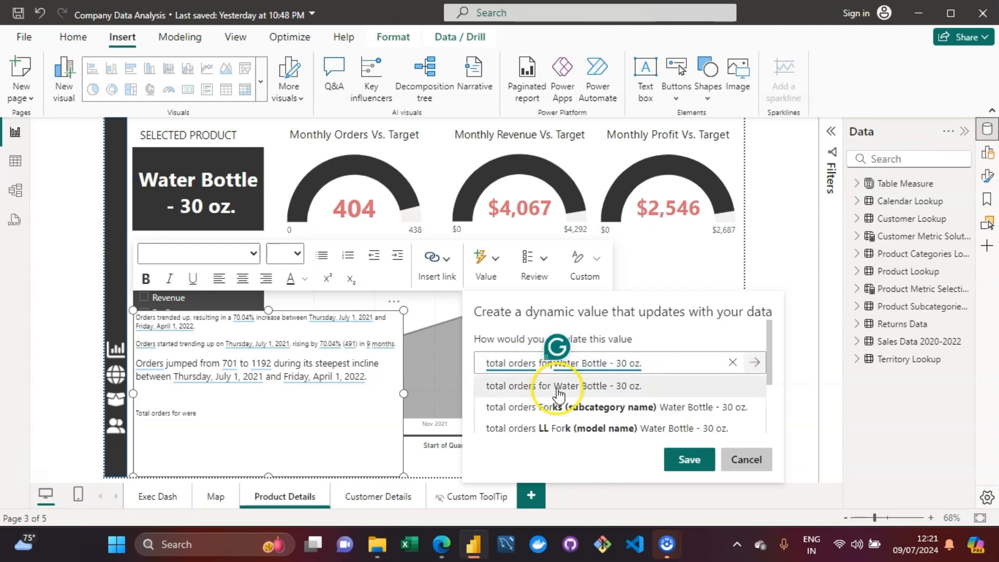
click(557, 390)
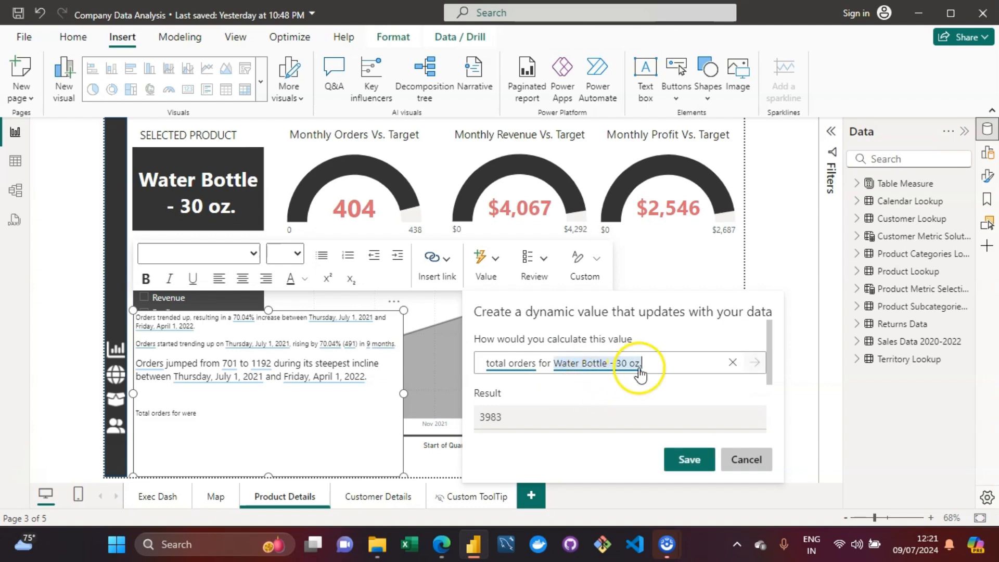
click(658, 363)
key(BackSpace)
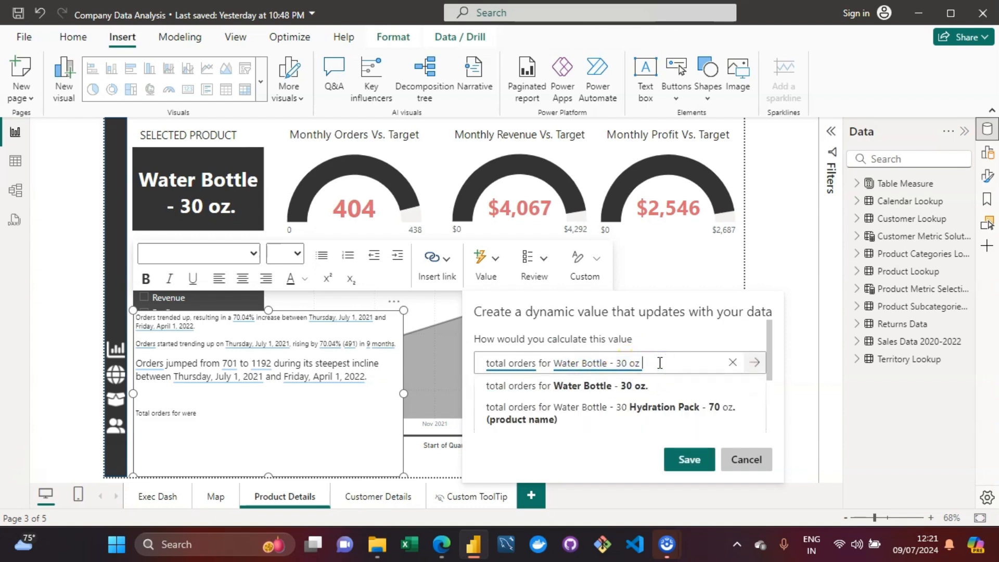
text(were)
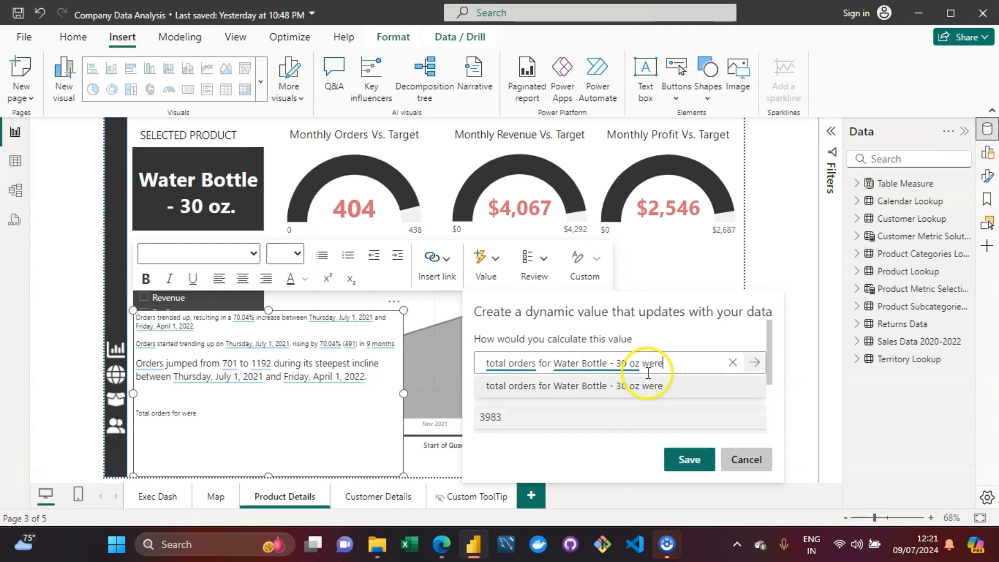
click(644, 386)
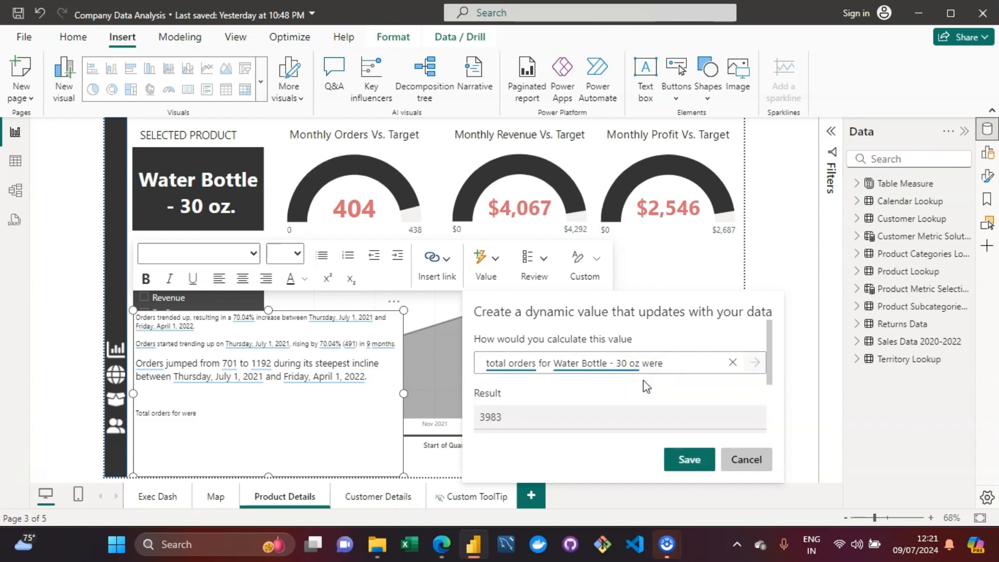
drag(770, 365, 770, 365)
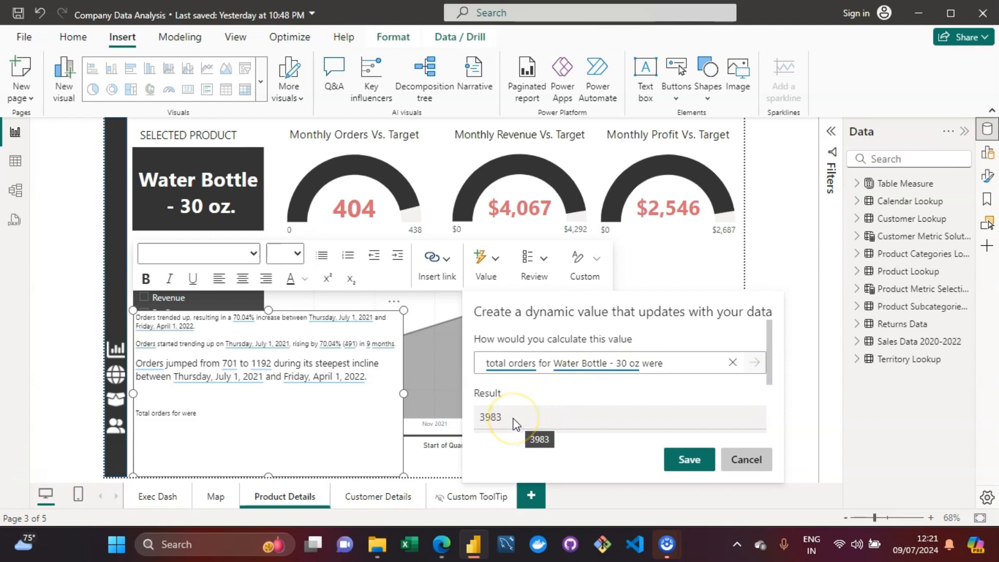
click(686, 460)
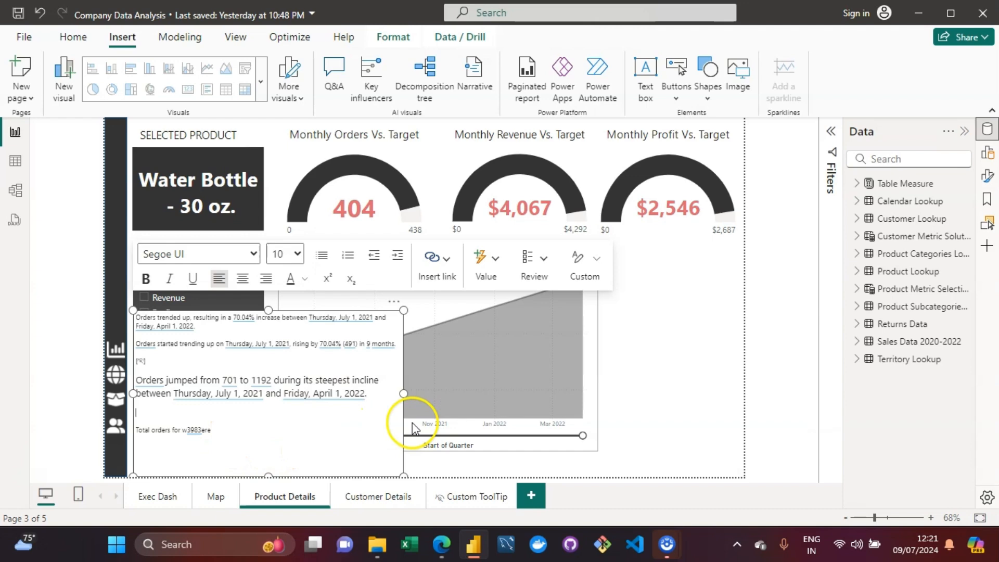
Step: Delete the inserted dynamic value and the word "were" from the new narrative line
click(193, 432)
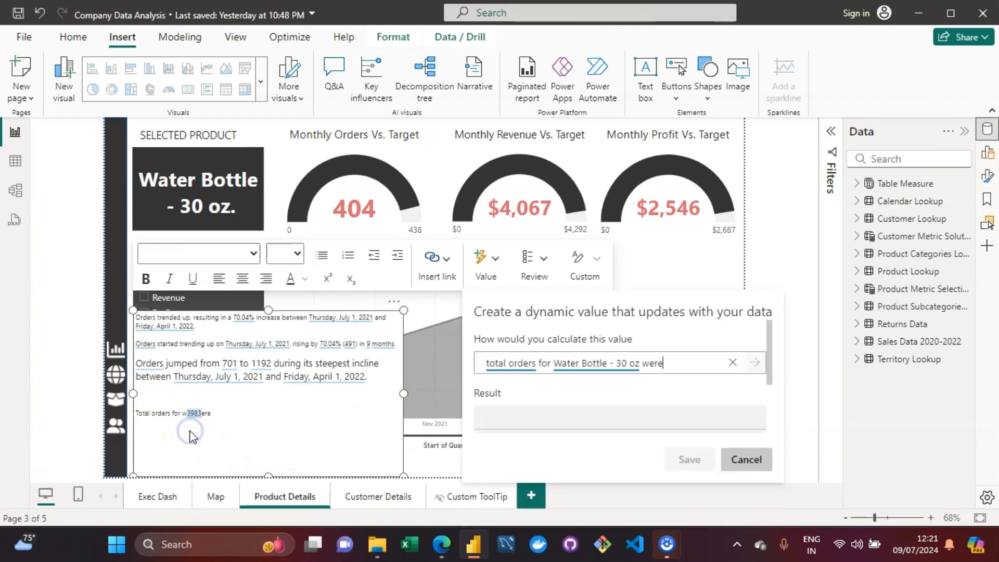
click(234, 416)
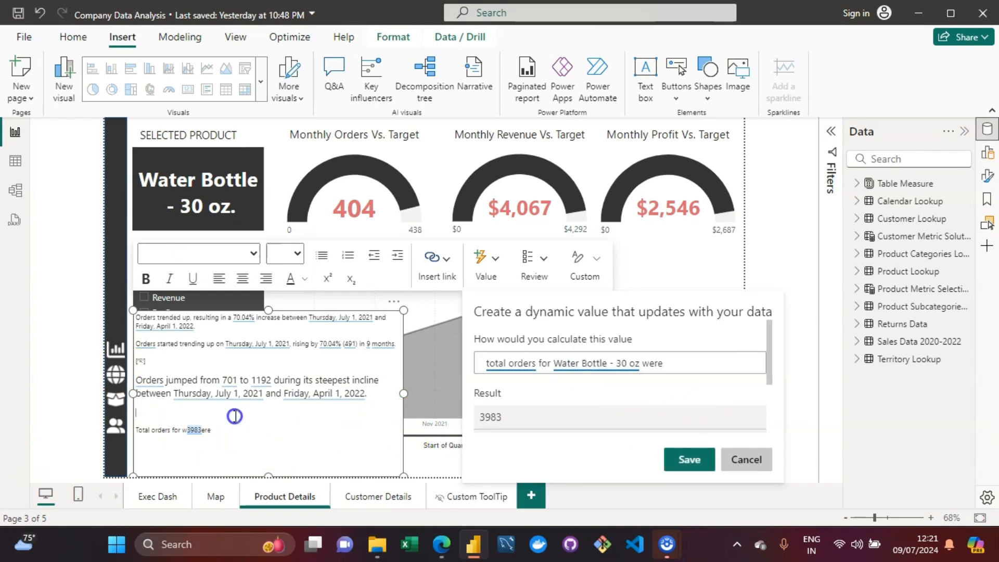
click(221, 432)
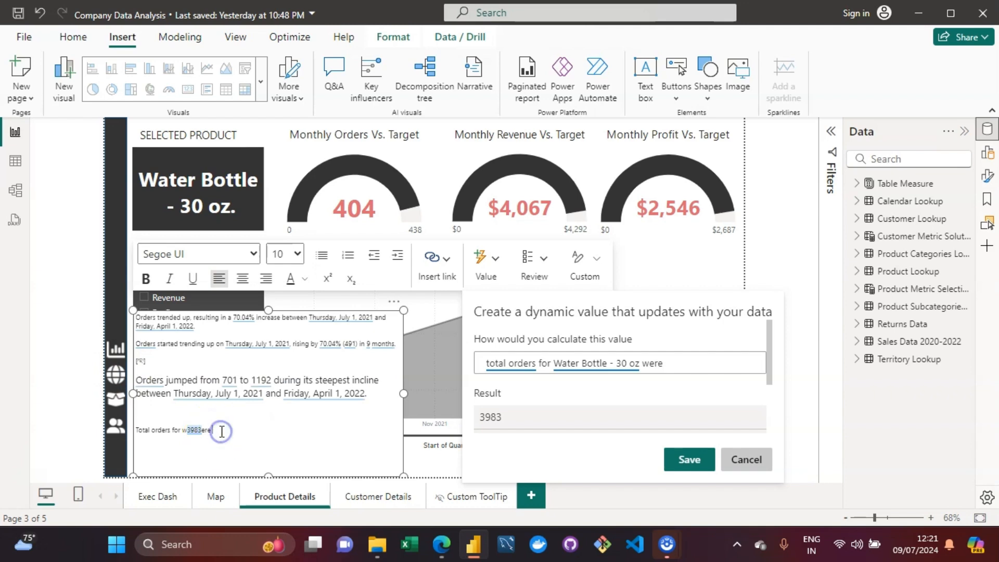
key(BackSpace)
key(BackSpace)
key(BackSpace)
click(691, 359)
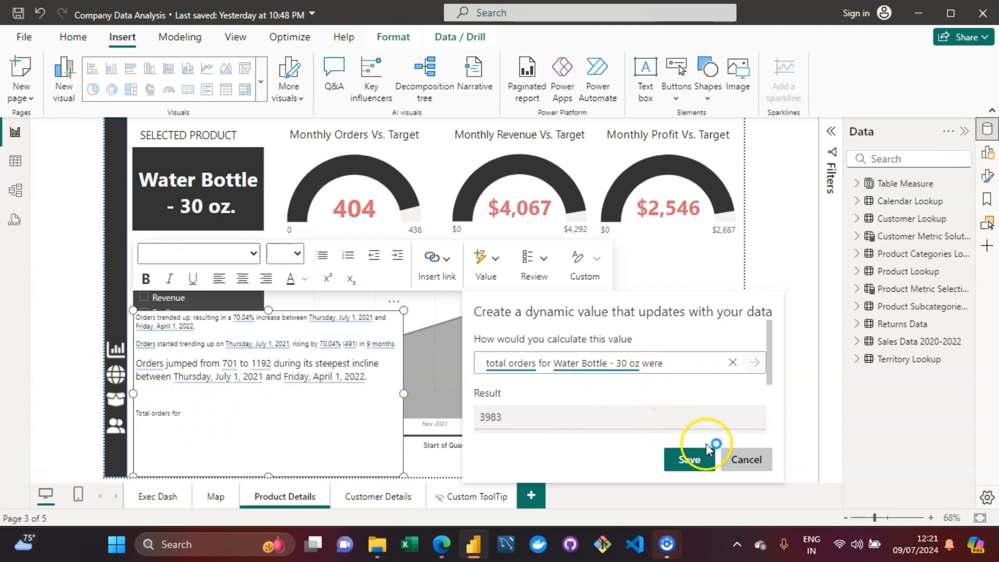
click(700, 460)
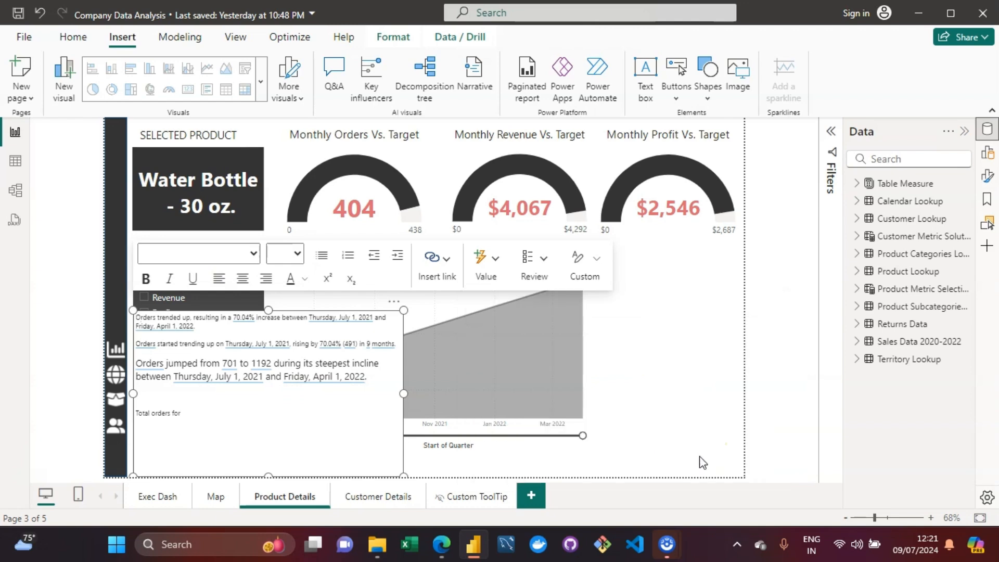
Step: Replace the new line's text with "total revenue for were"
click(230, 411)
click(191, 423)
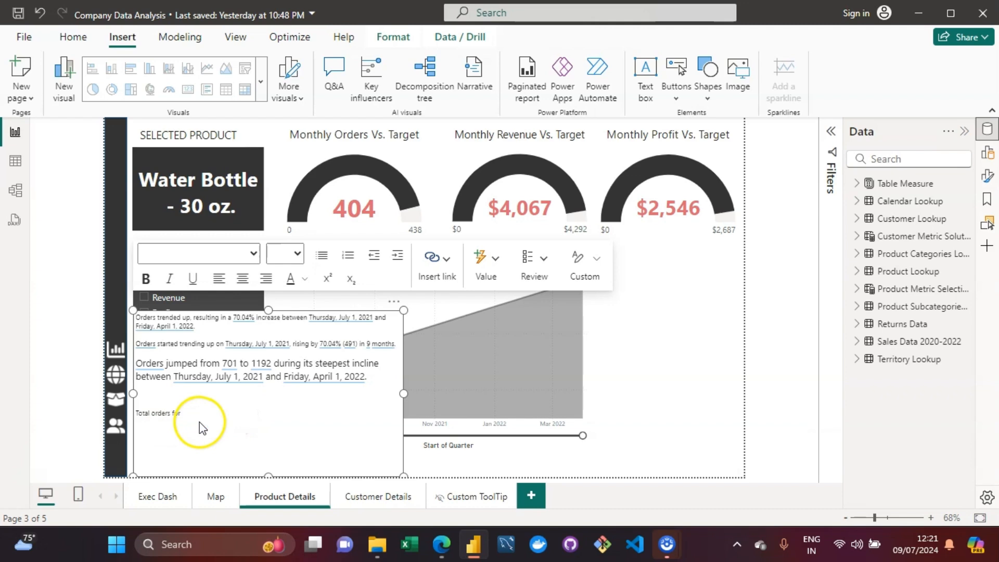
click(189, 415)
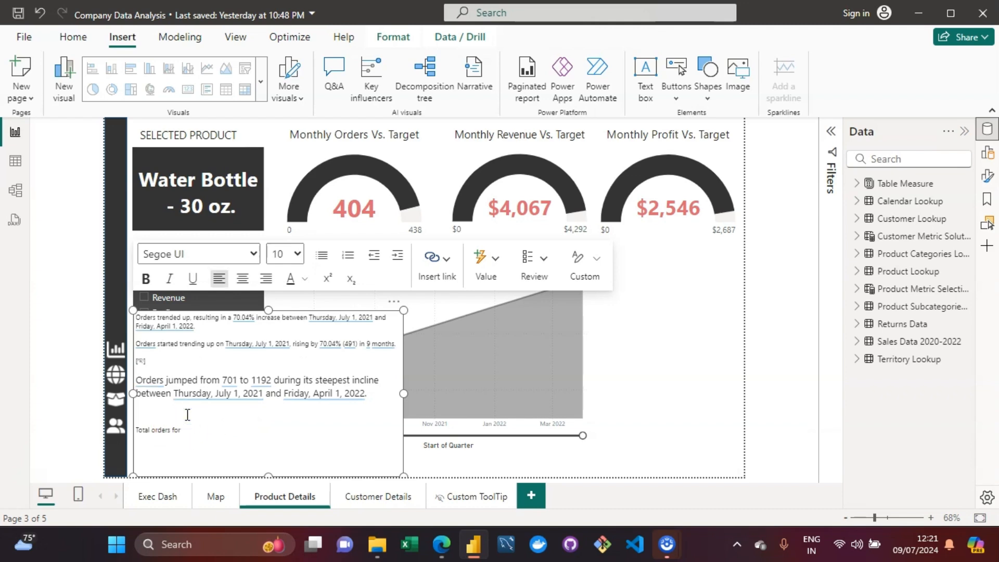
drag(182, 430, 138, 428)
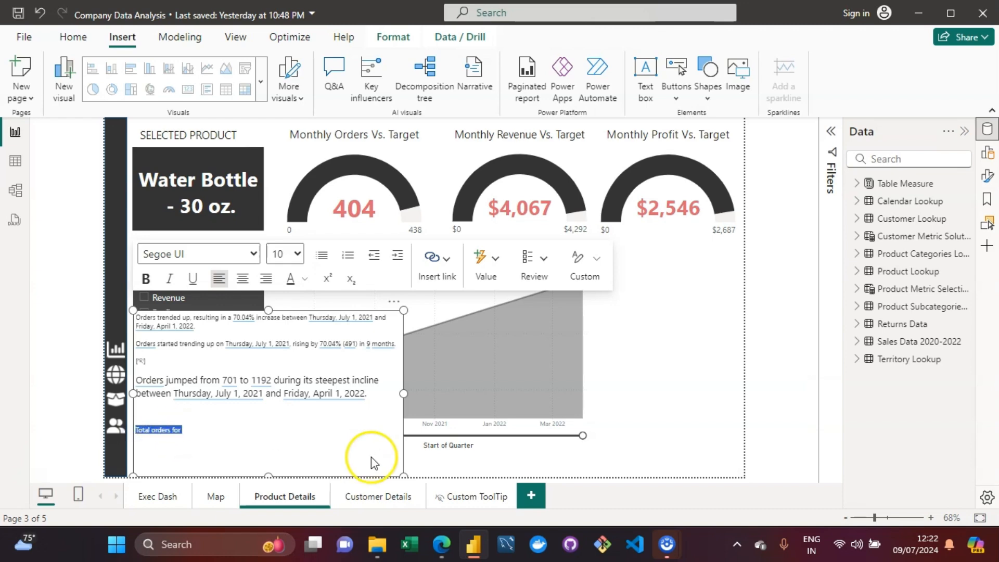
key(BackSpace)
text(total revenue for were)
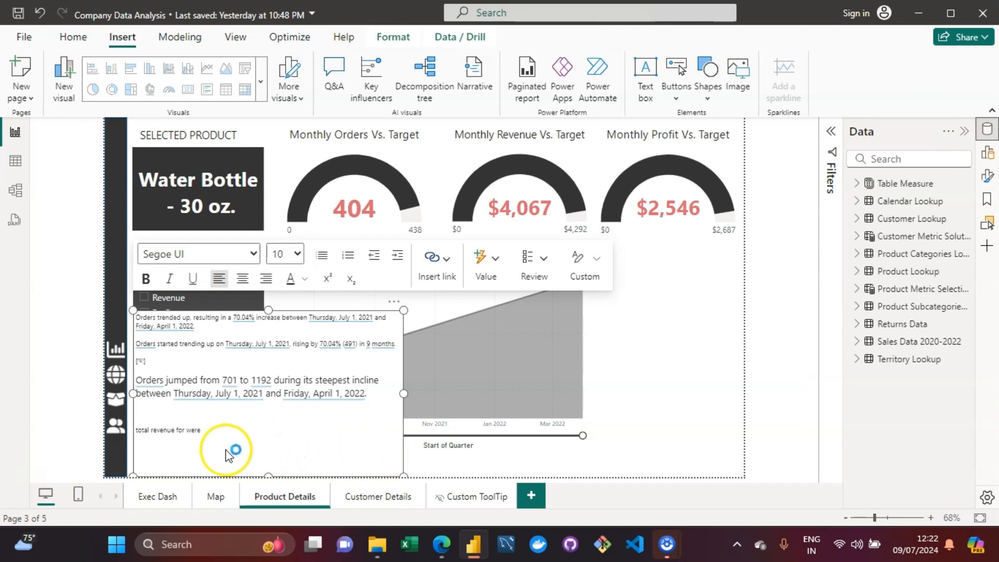
click(190, 429)
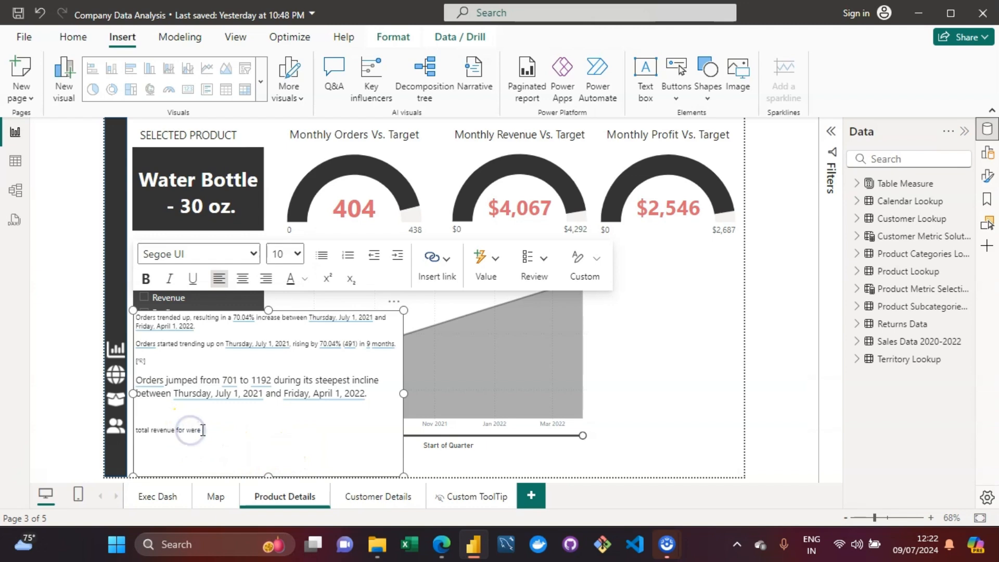
Step: Open a new dynamic value and ask for "total orders for Water Bottle - 30 oz were"
click(486, 276)
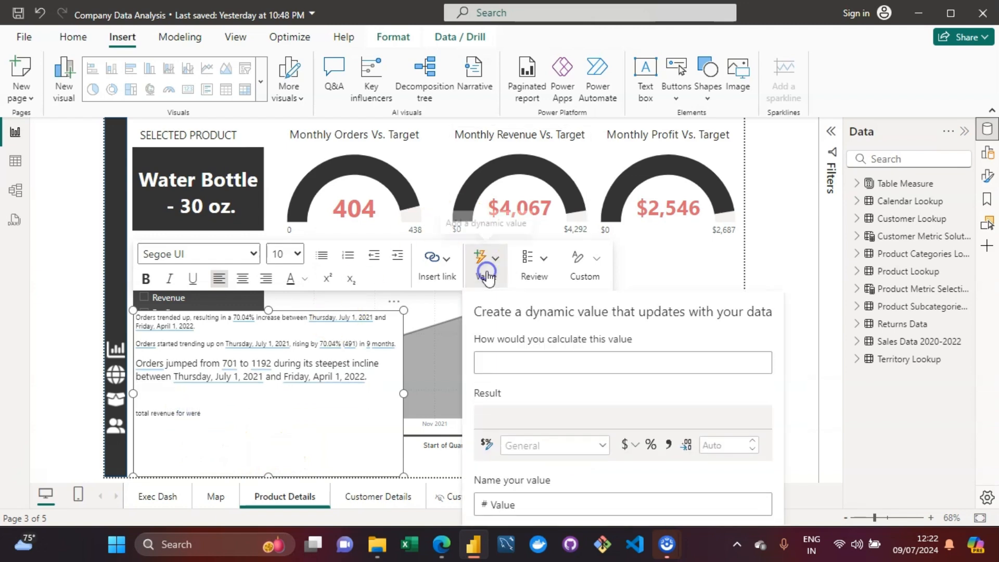
text(total orders for Water Bottle - 30 oz were)
key(Return)
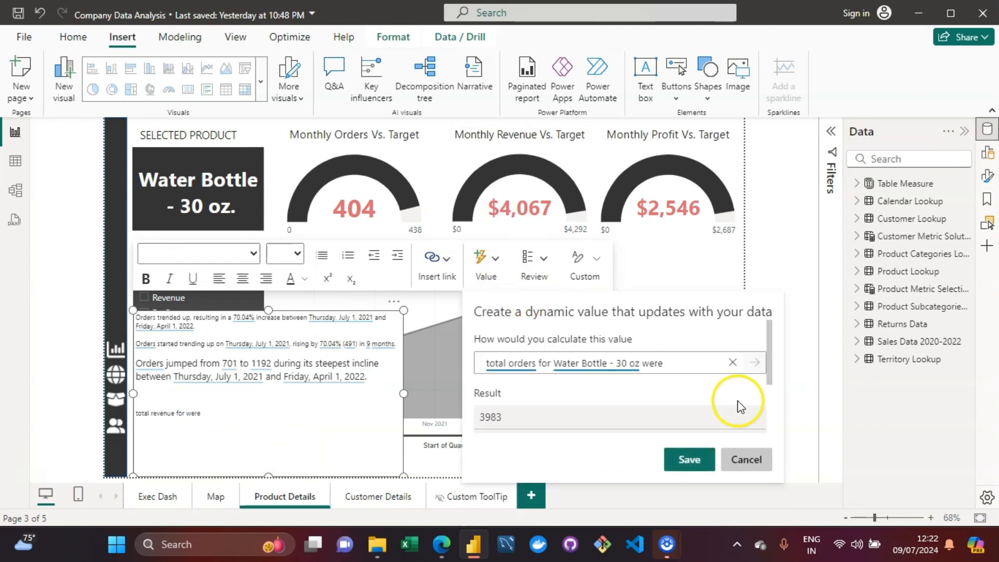
Step: Rewrite the dynamic value question as total revenue for Water Bottle - 30 oz. (product name) were, then save it
click(539, 363)
key(BackSpace)
key(BackSpace)
key(BackSpace)
key(BackSpace)
key(BackSpace)
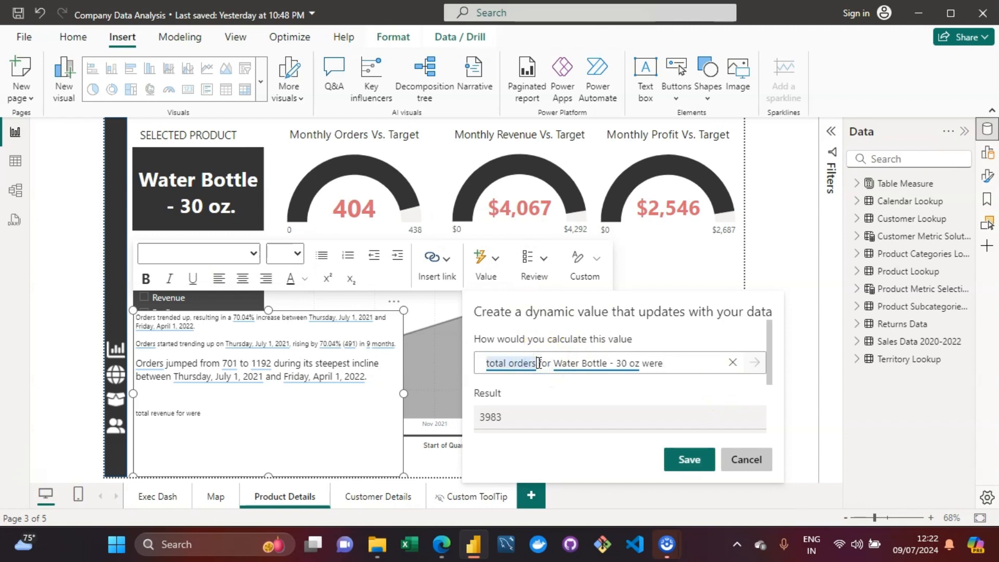
drag(641, 365, 510, 374)
text(re)
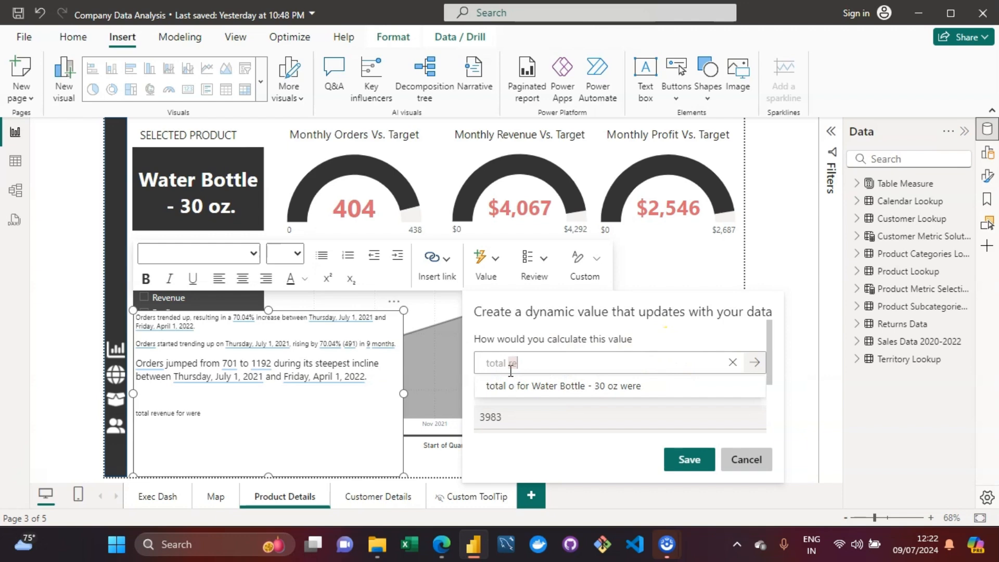
text(venue for)
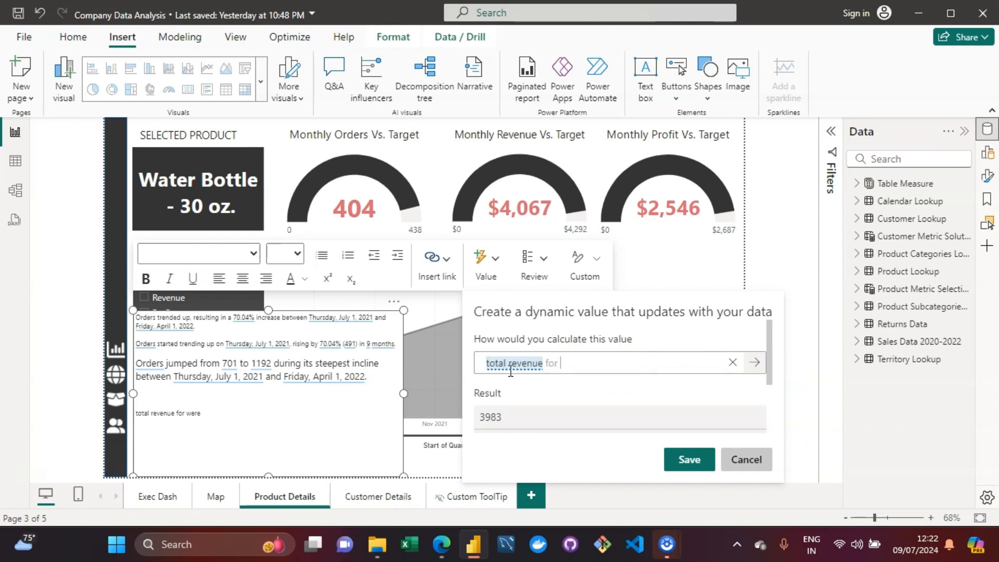
click(581, 364)
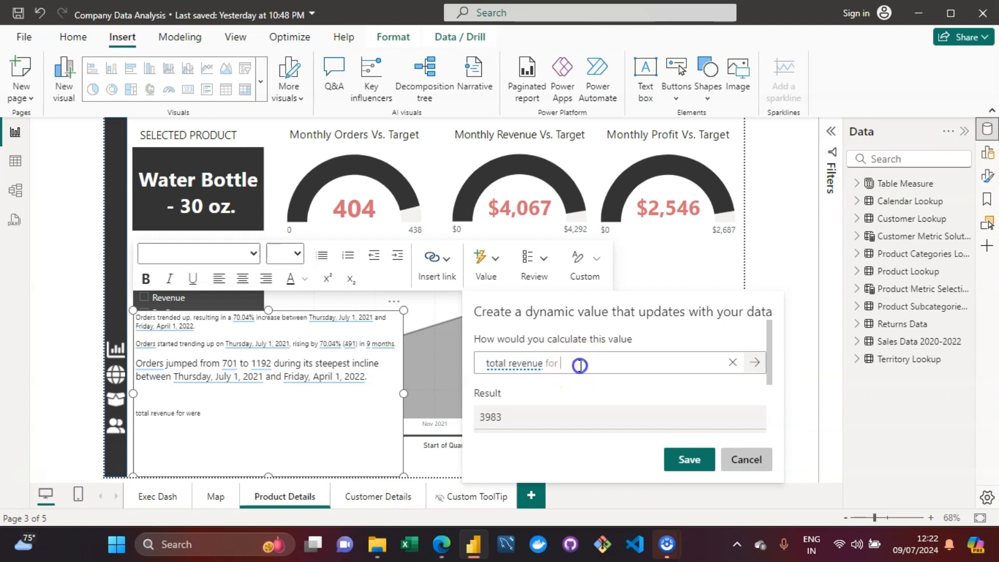
text(w)
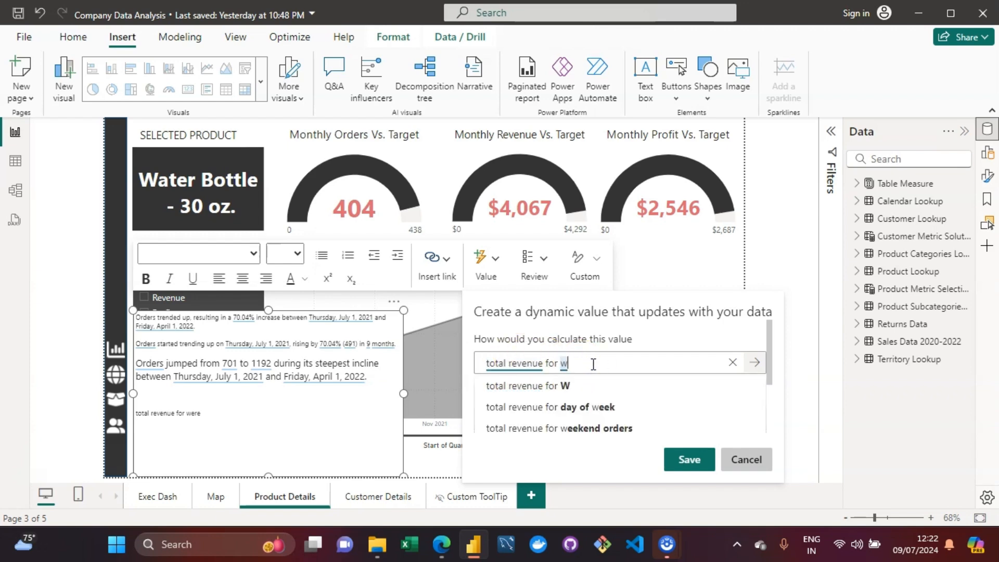
text(at)
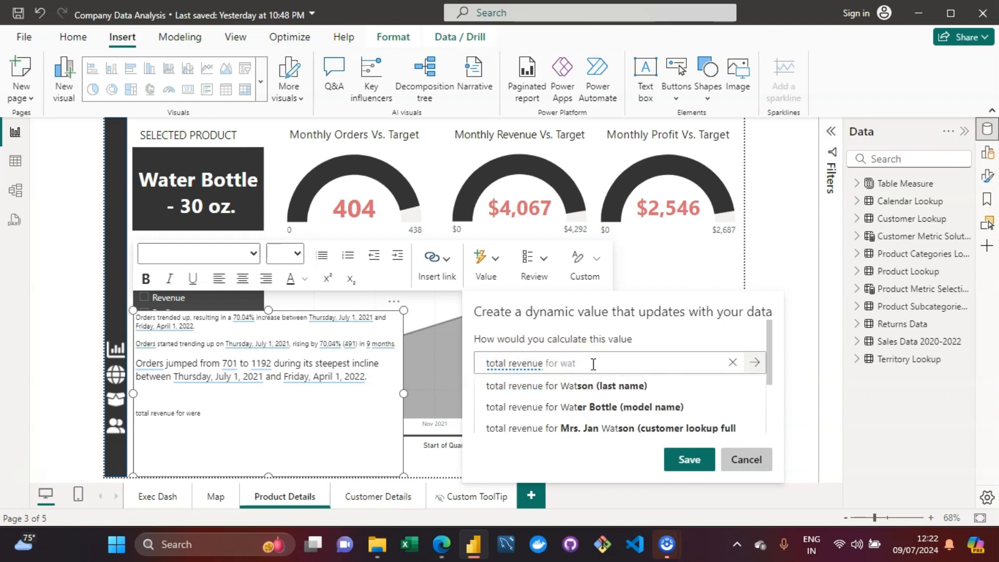
text(er)
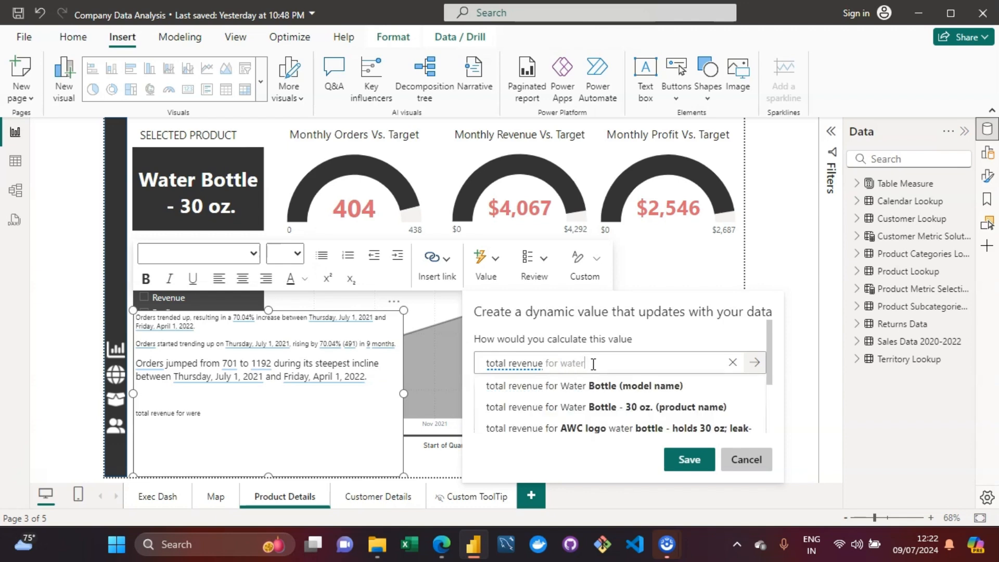
click(655, 407)
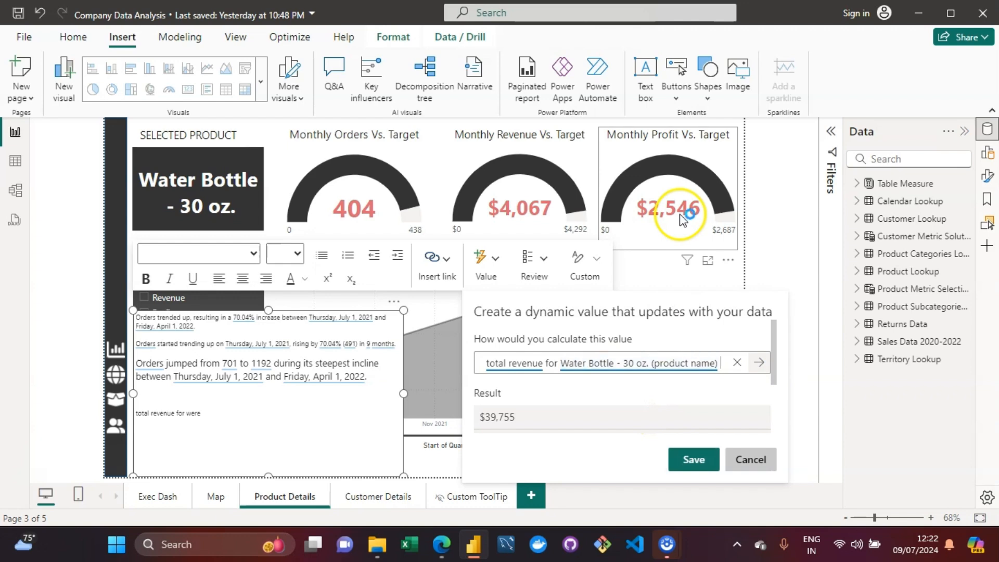
text(were)
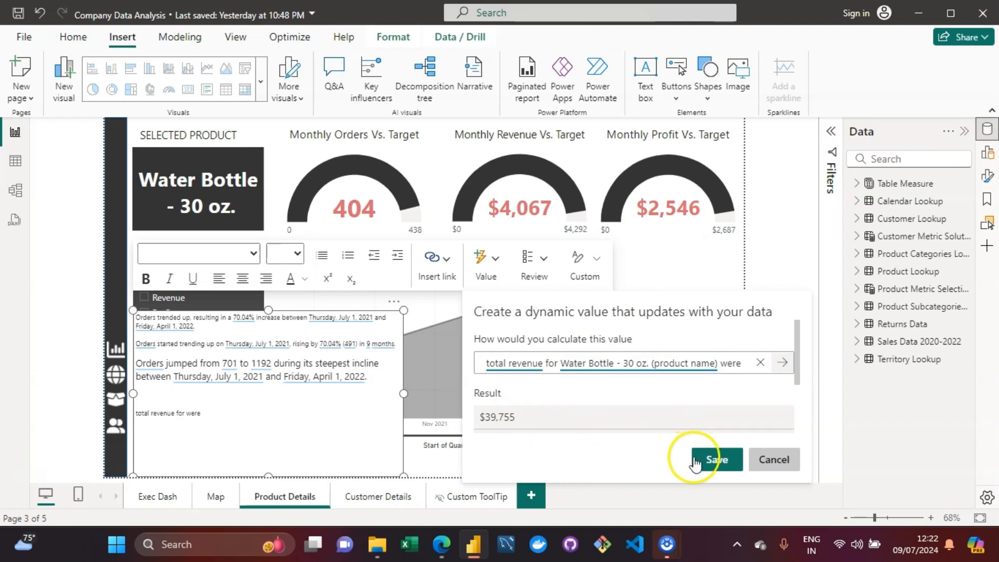
click(717, 460)
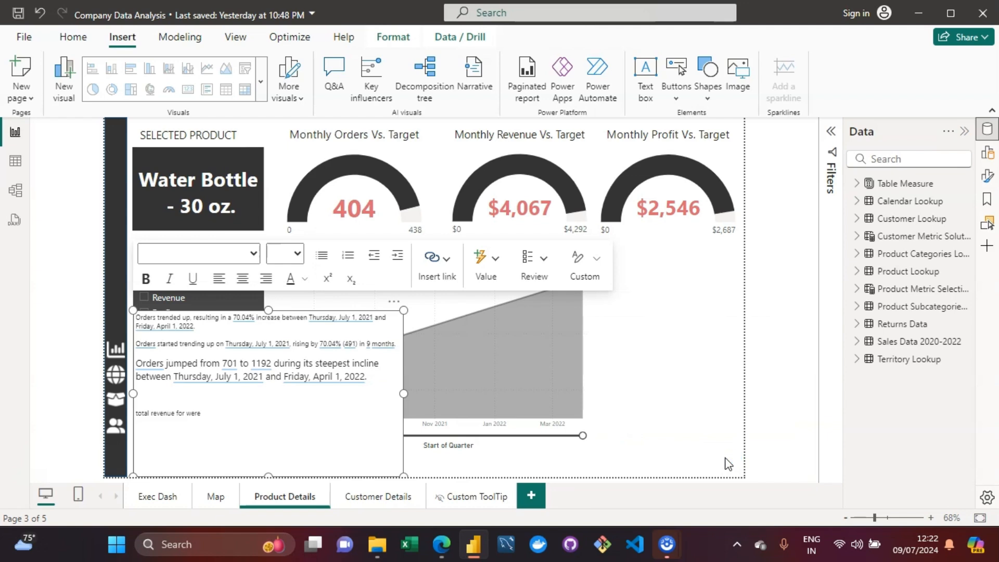
Step: Delete the text "total revenue for were" from the last narrative line
click(236, 418)
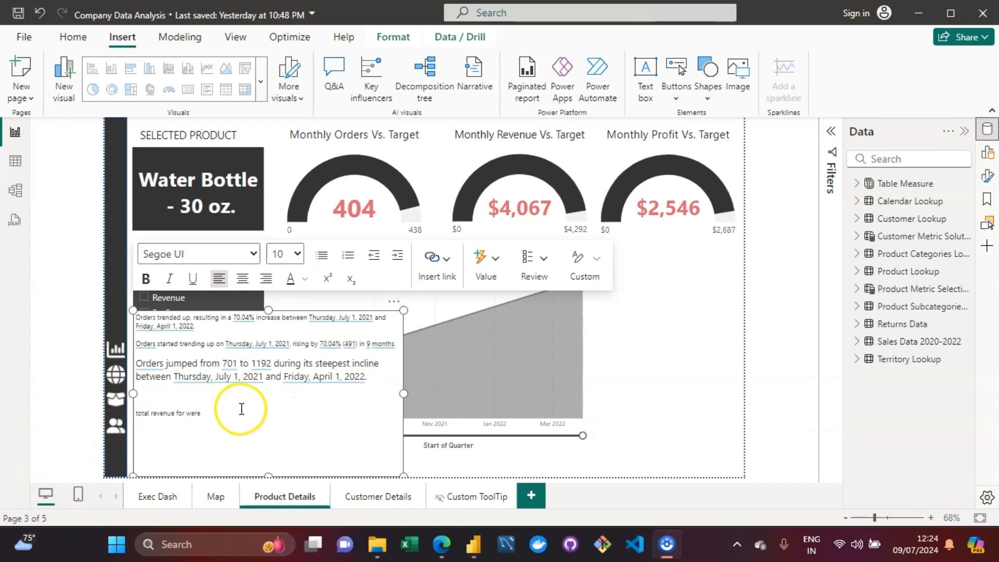
click(214, 414)
click(217, 417)
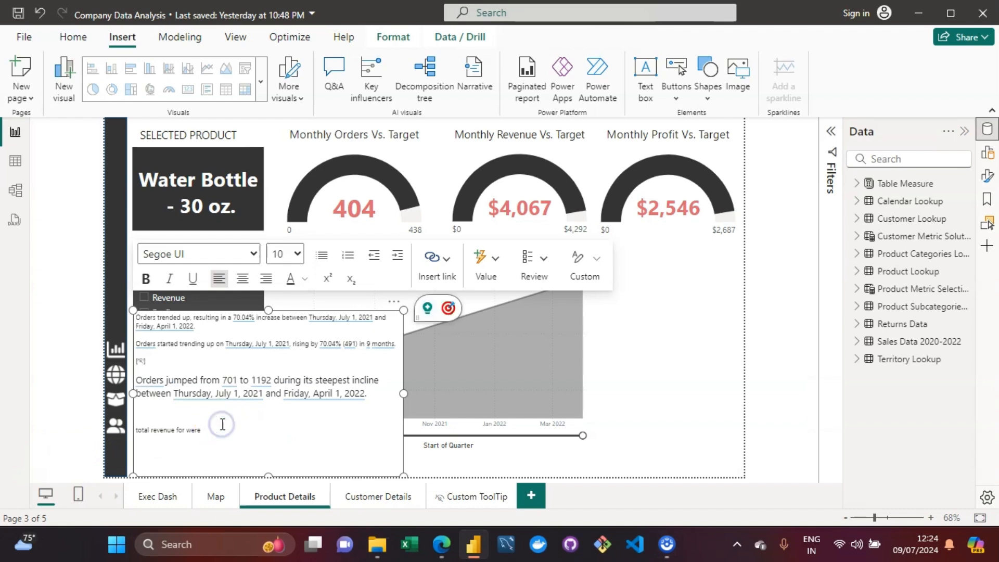
click(228, 430)
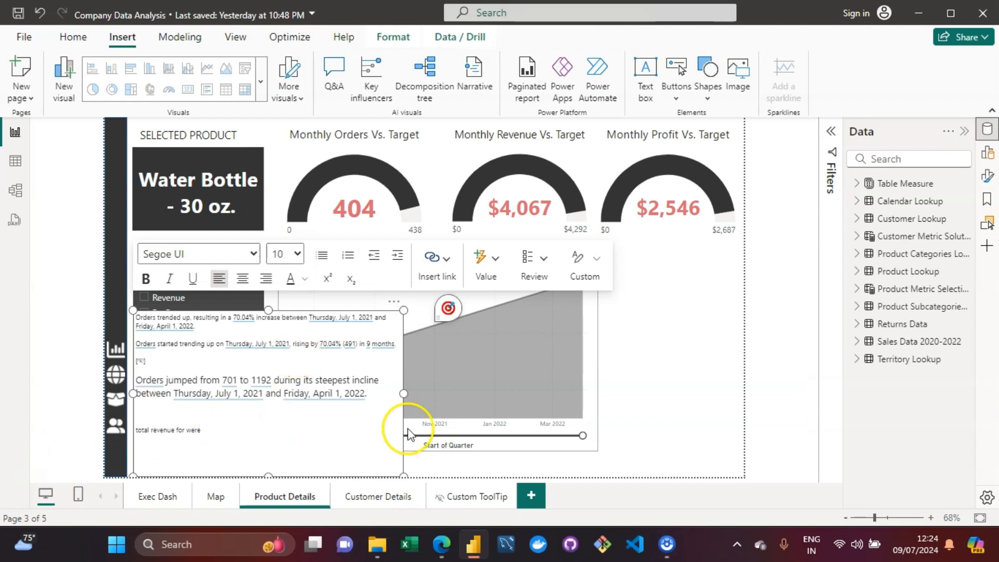
key(ctrl+BackSpace)
key(BackSpace)
key(BackSpace)
key(BackSpace)
key(BackSpace)
key(BackSpace)
key(BackSpace)
key(BackSpace)
key(BackSpace)
key(BackSpace)
key(BackSpace)
key(BackSpace)
key(BackSpace)
key(BackSpace)
key(BackSpace)
key(BackSpace)
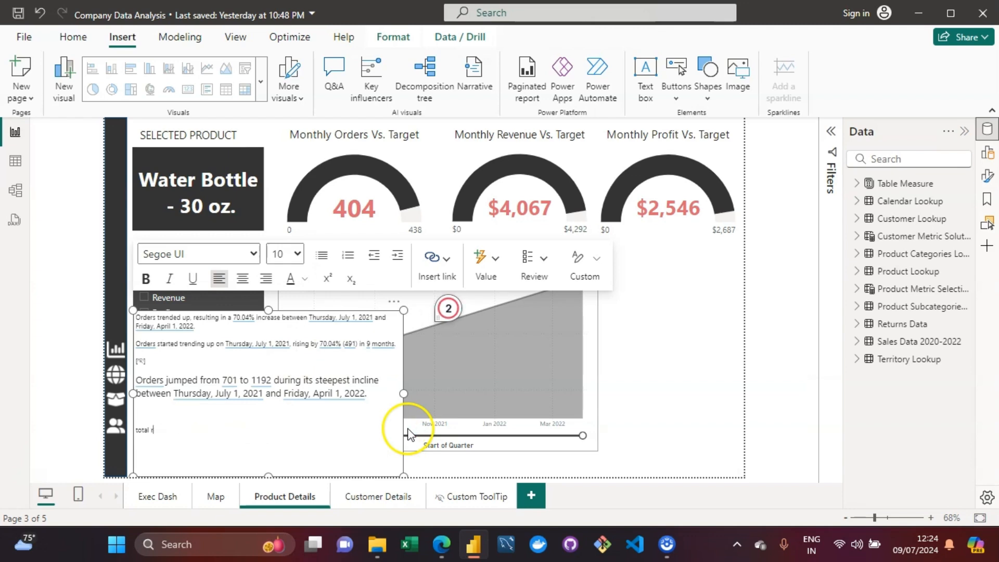
key(BackSpace)
key(BackSpace)
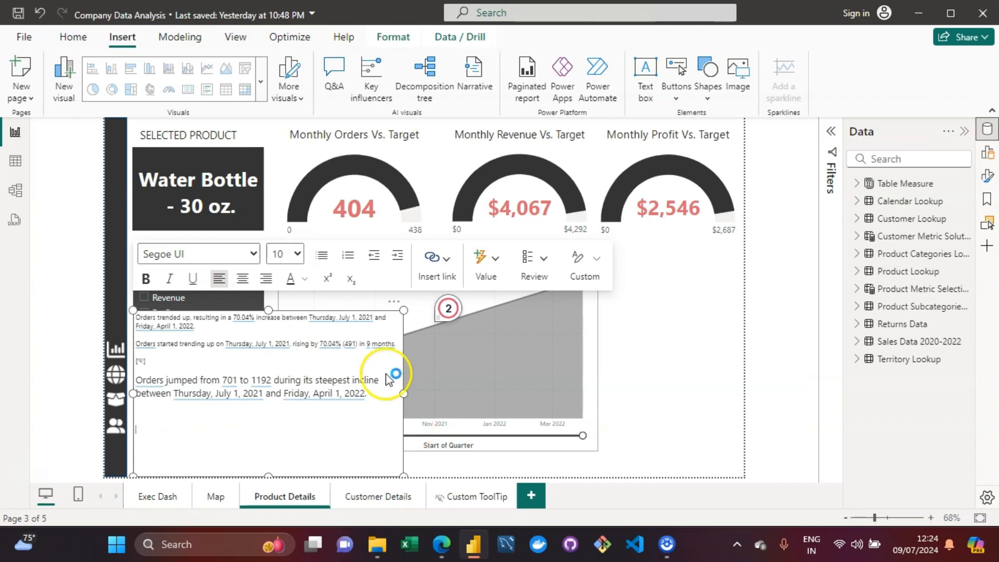
Step: Set the font size to 14, write "Total orders for were" on the line, and place the cursor after "for"
click(300, 252)
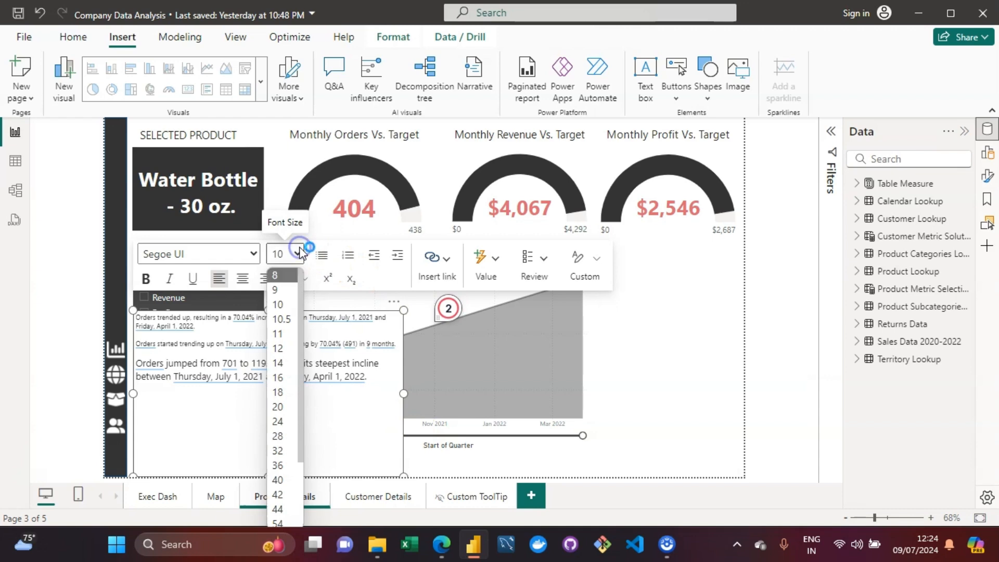
click(279, 370)
text(To)
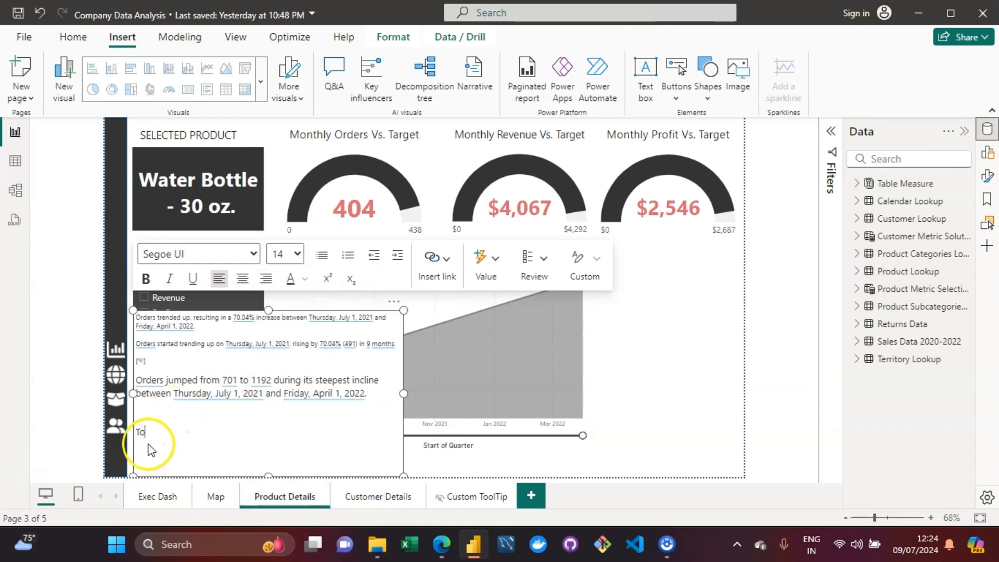
text(tal t)
key(BackSpace)
key(BackSpace)
key(BackSpace)
text(orders for were)
key(Left)
key(Left)
click(201, 432)
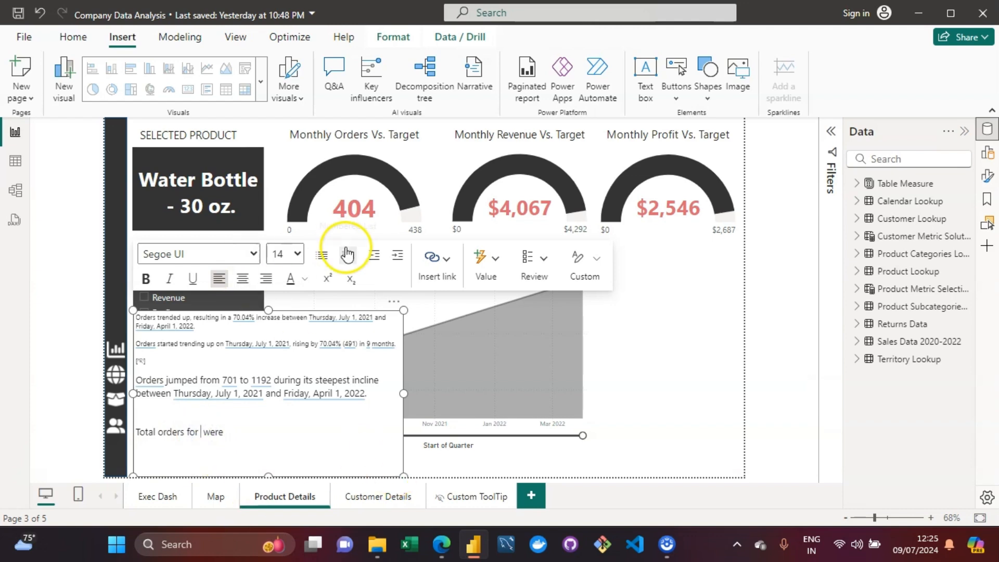
Step: Open a new dynamic value, clear the old question, and enter "this product" from the suggestions
click(489, 280)
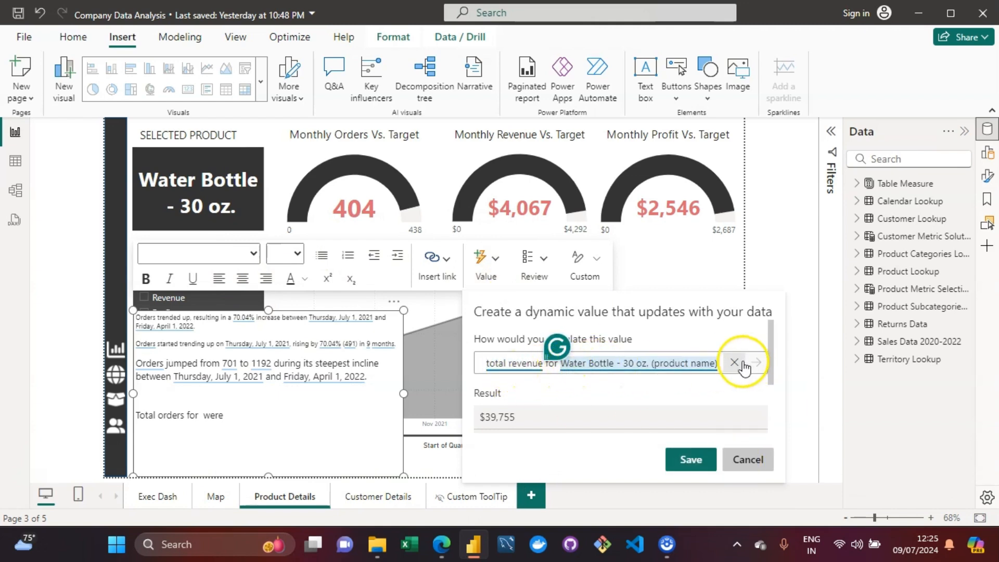
click(735, 363)
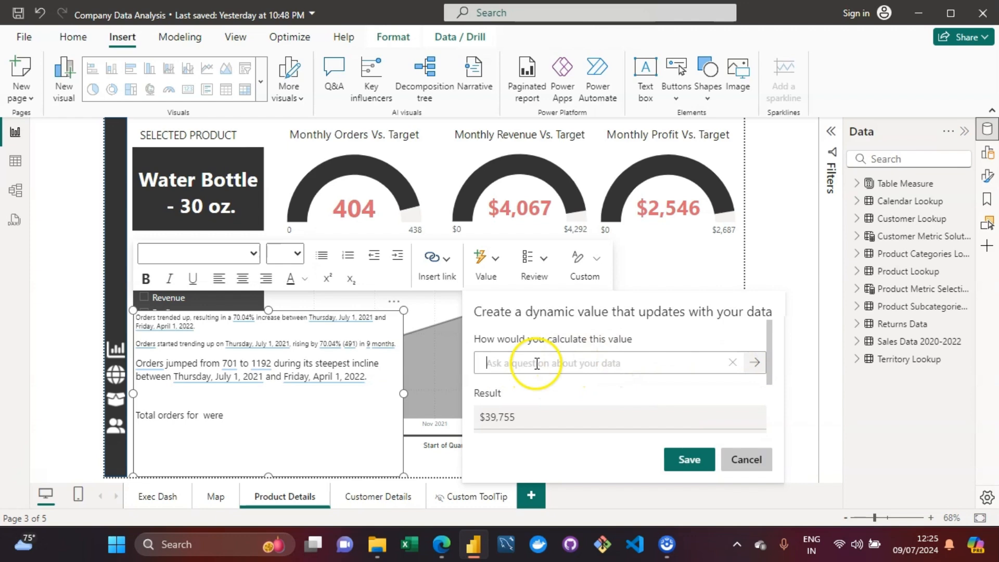
click(530, 363)
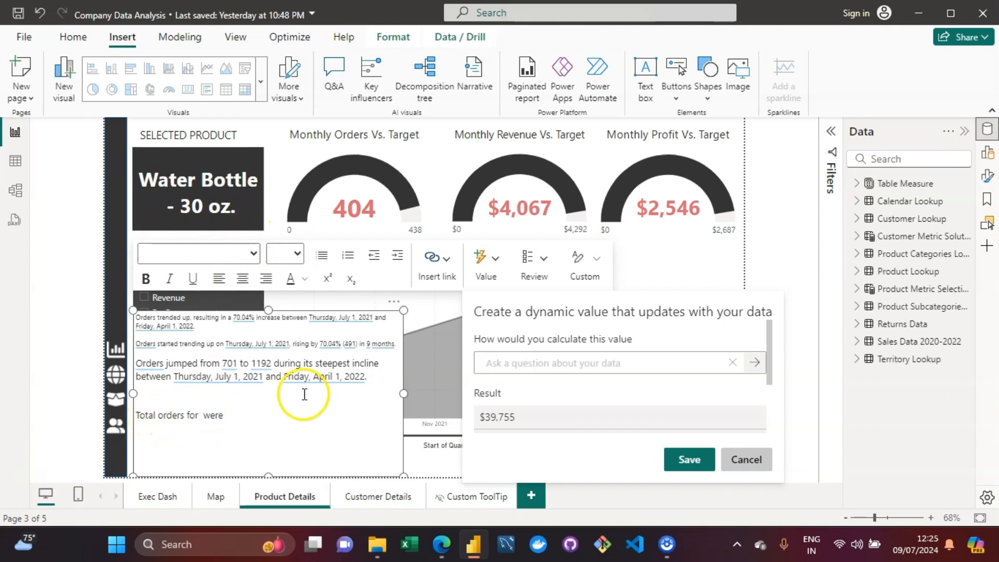
click(252, 210)
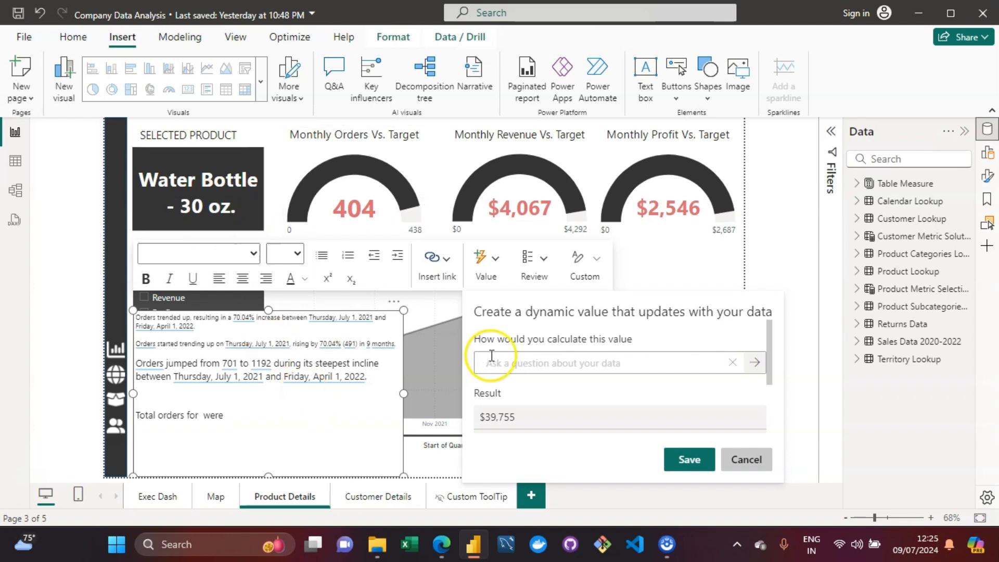
click(601, 361)
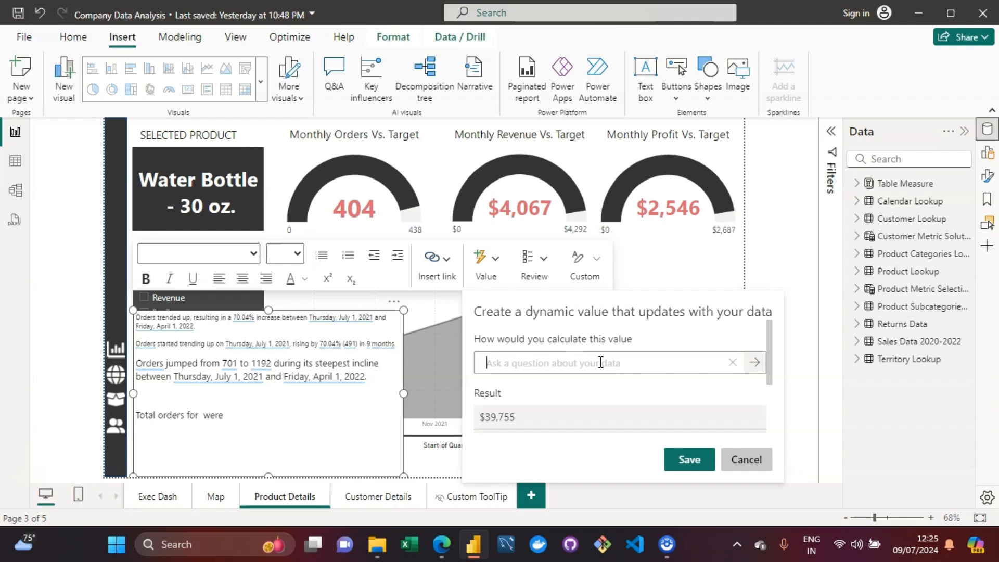
text(thi)
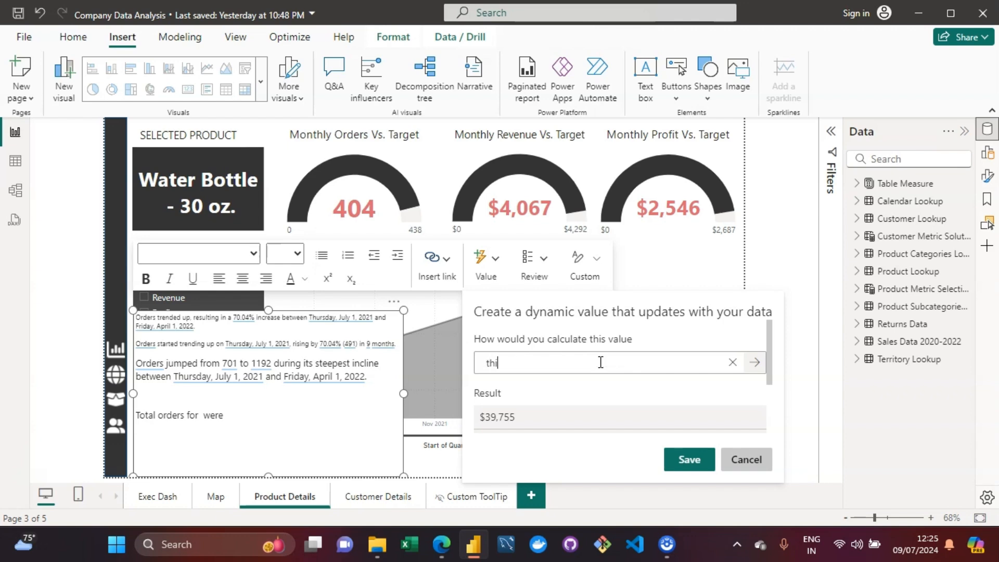
text(s product)
click(523, 388)
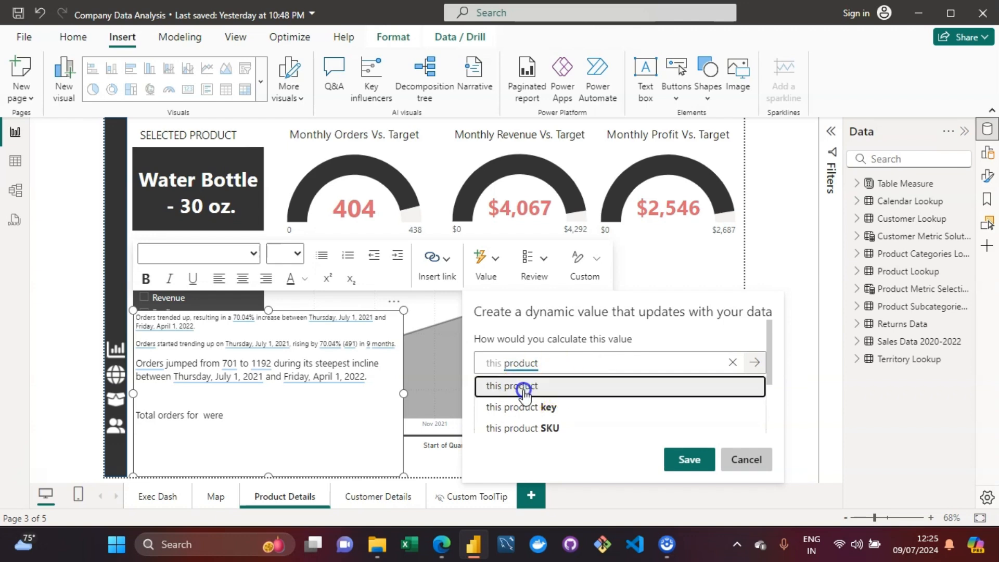
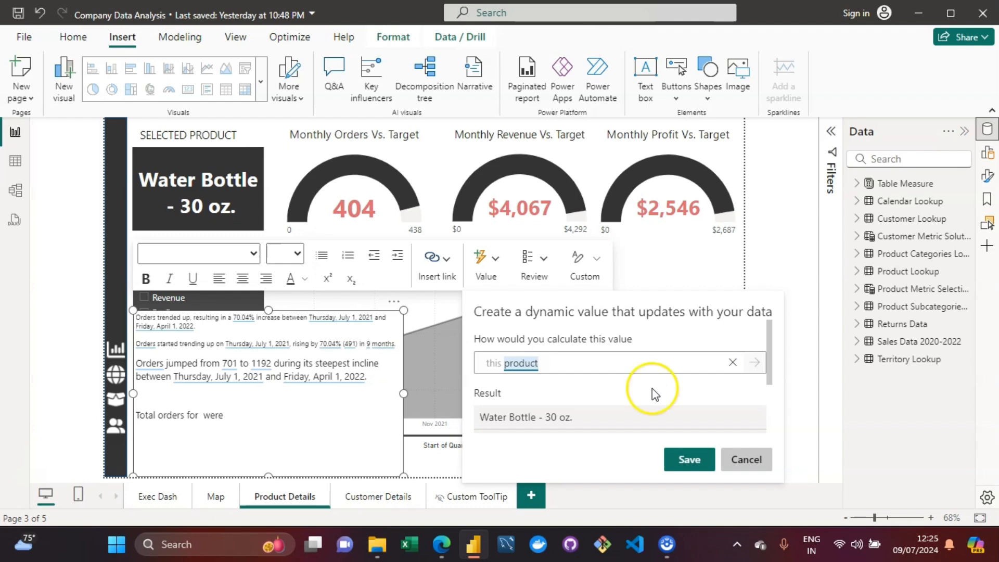
Step: Save the "this product" dynamic value, then reopen it at the last narrative line and save it again
click(692, 461)
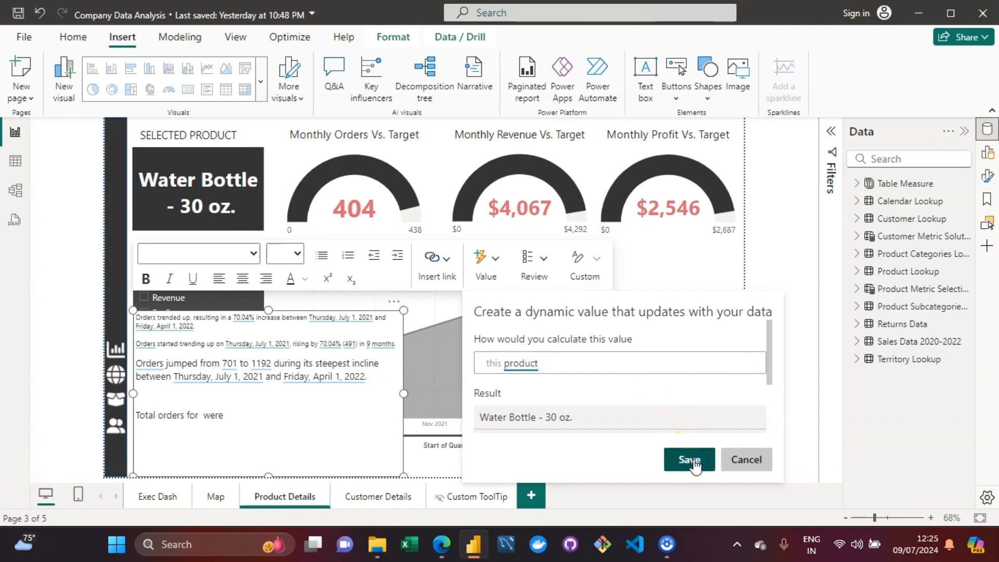
click(204, 417)
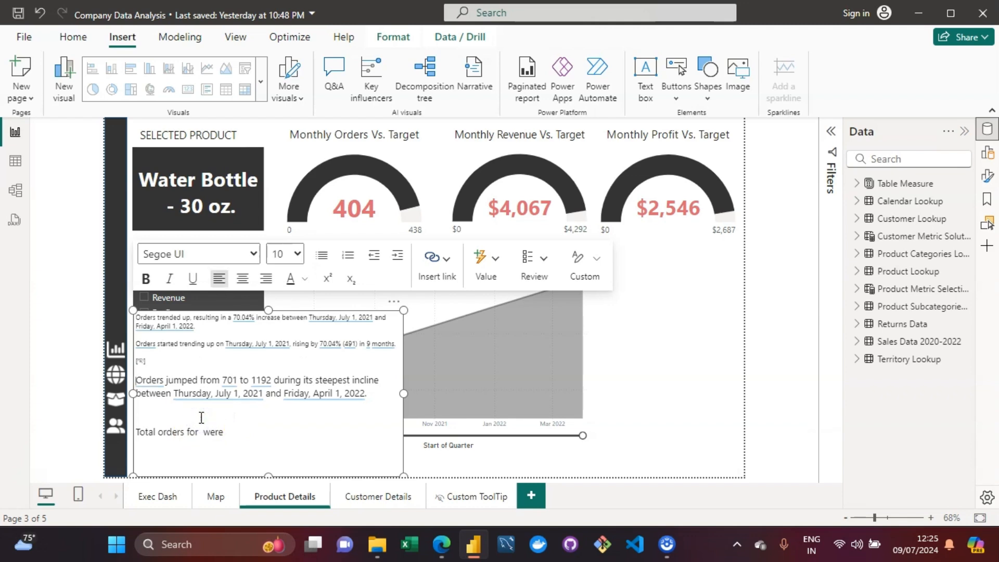
click(203, 433)
click(229, 434)
click(486, 273)
key(Return)
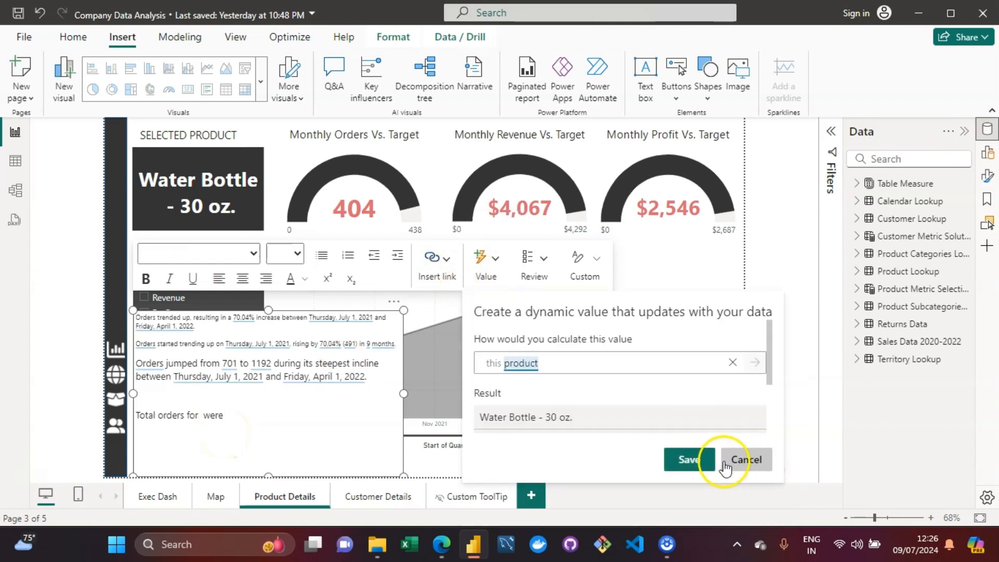
click(690, 461)
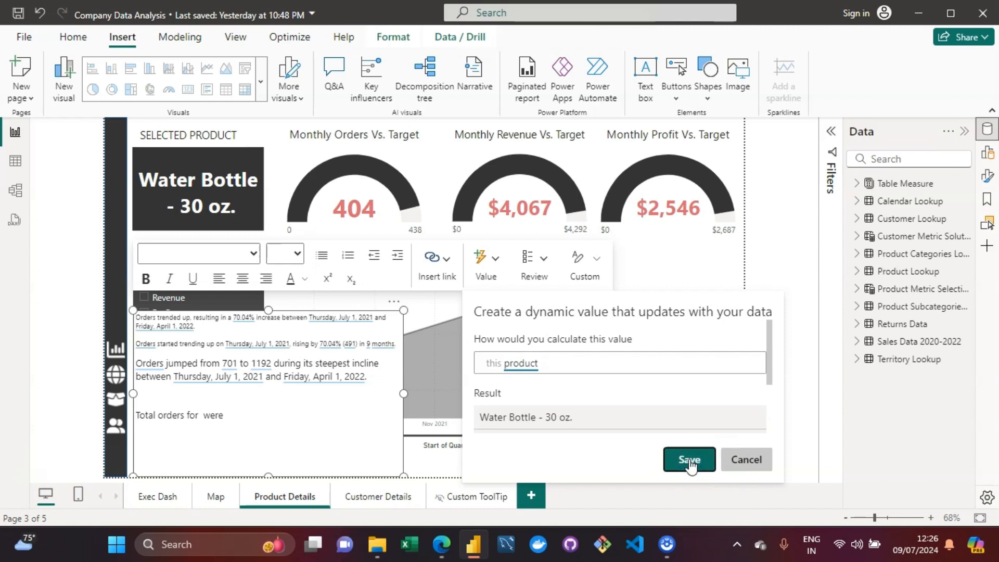
Step: Place the cursor after "for" and insert a "this product" dynamic value once more, saving it
click(202, 406)
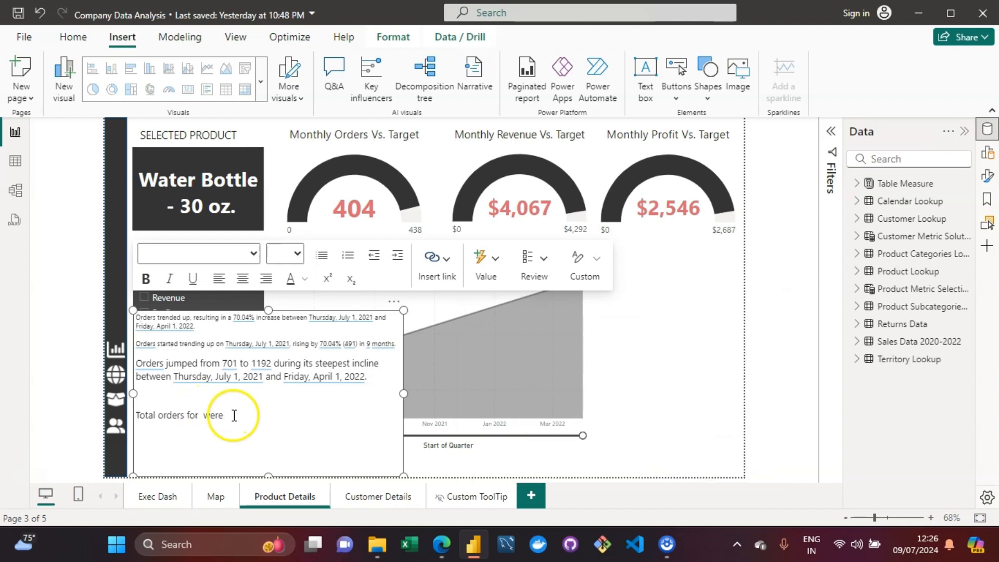
click(201, 415)
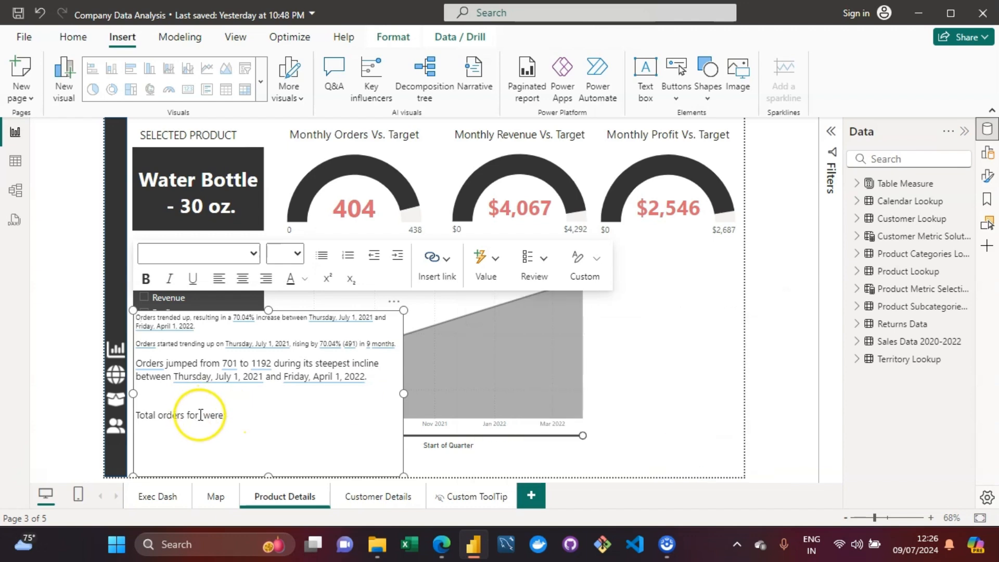
click(489, 265)
text(this product)
key(Return)
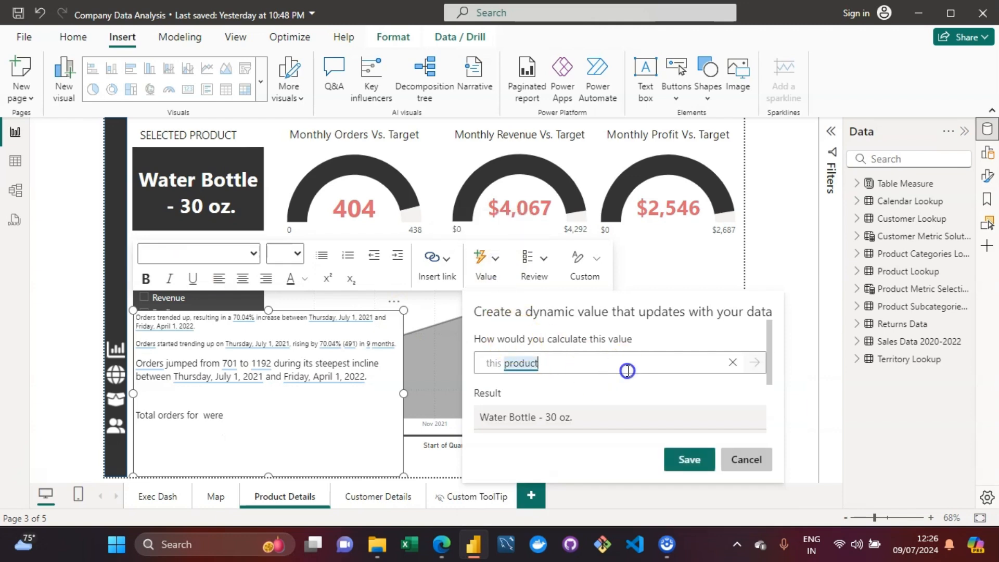
click(683, 459)
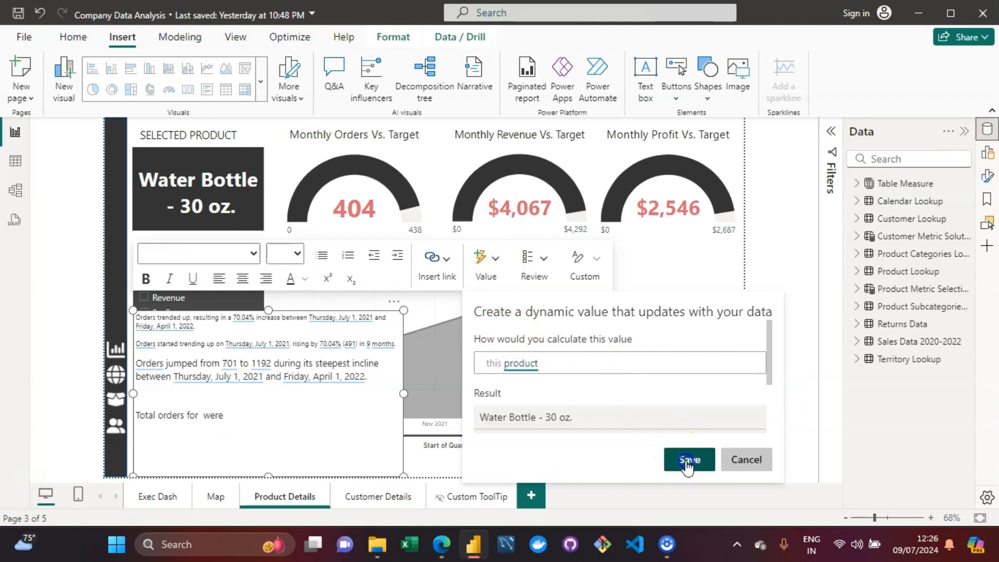
click(234, 415)
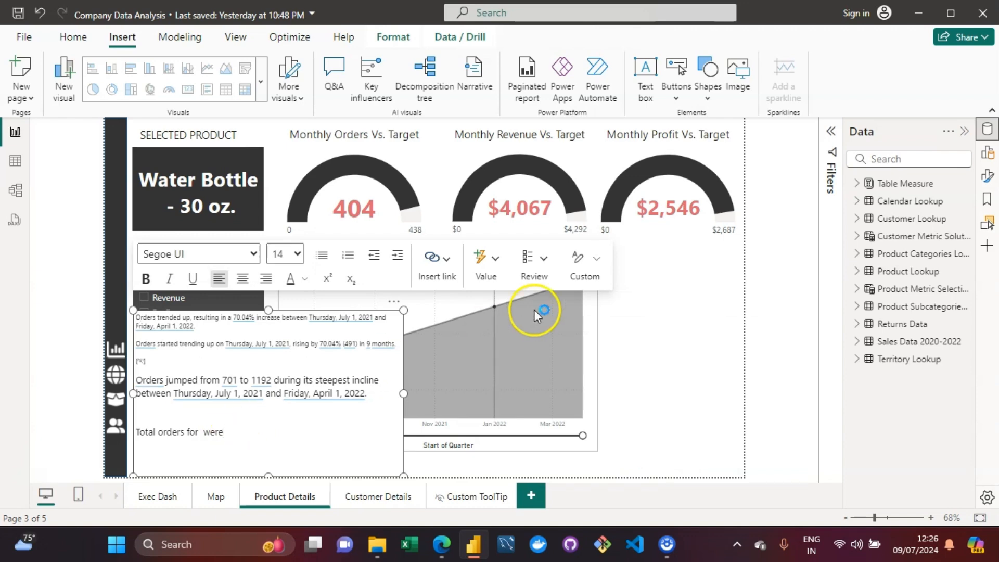
Step: Open a new dynamic value and change the question to "total orders for latest month" from the suggestions
click(502, 270)
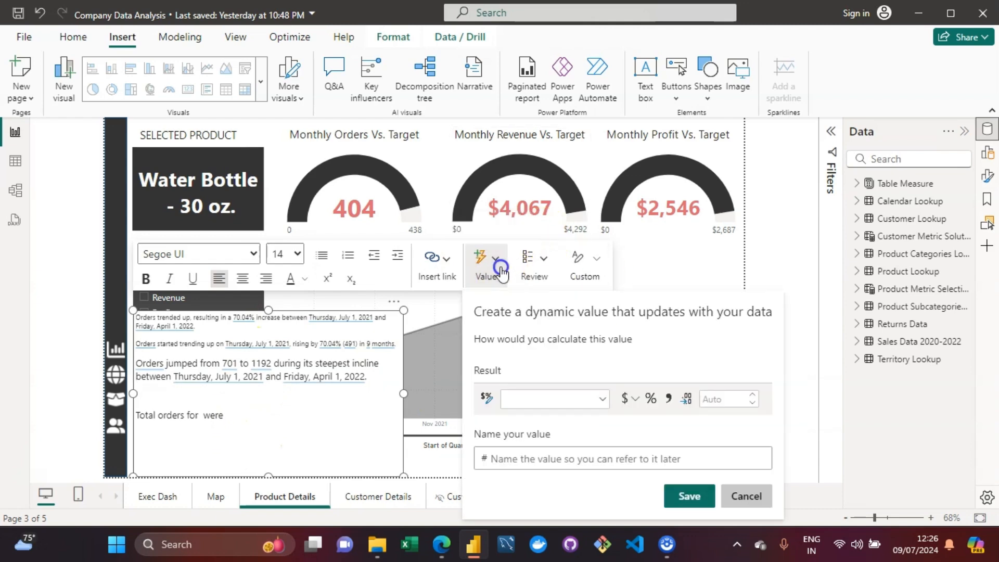
text(this product)
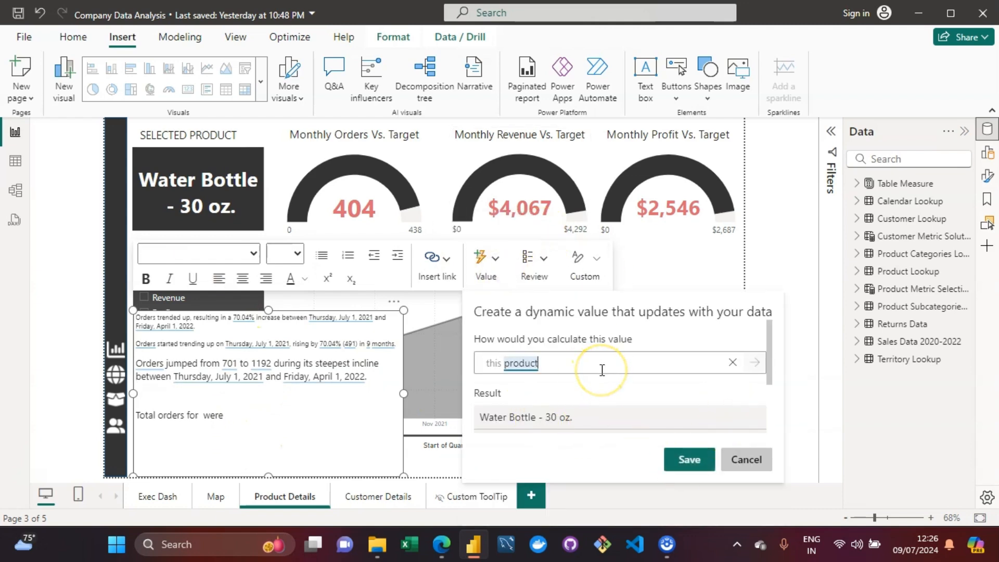
triple_click(602, 370)
text(total)
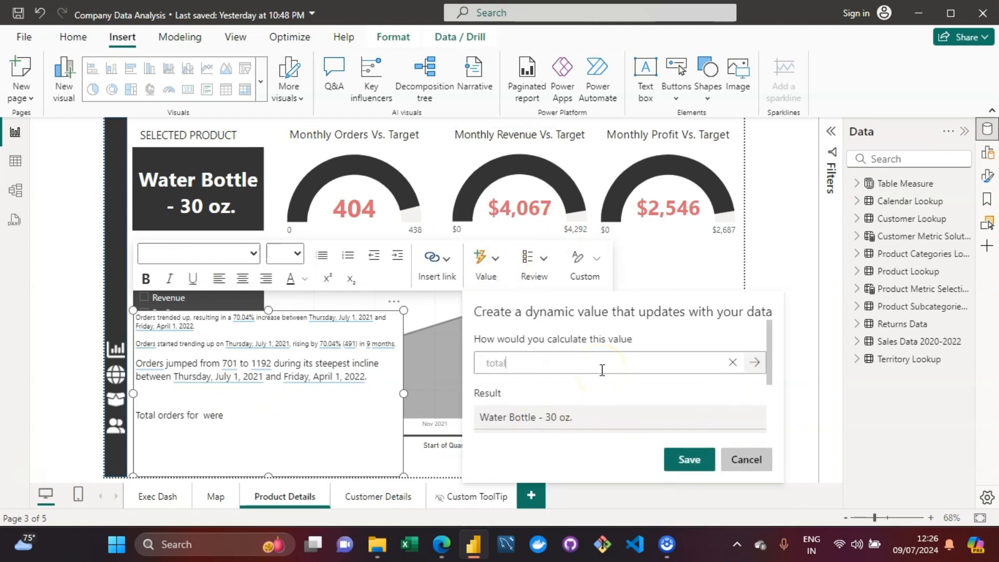
text( orders)
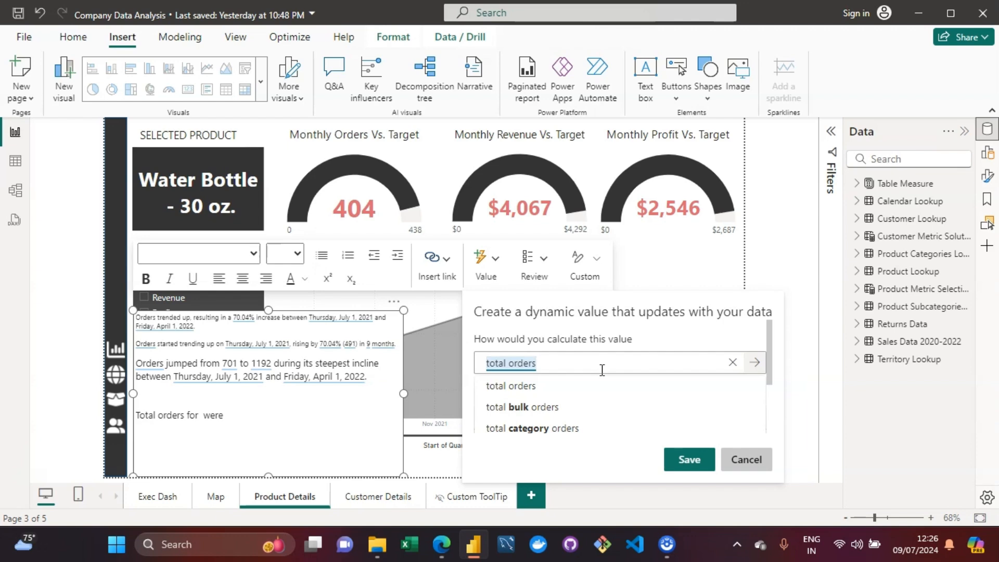
text(f)
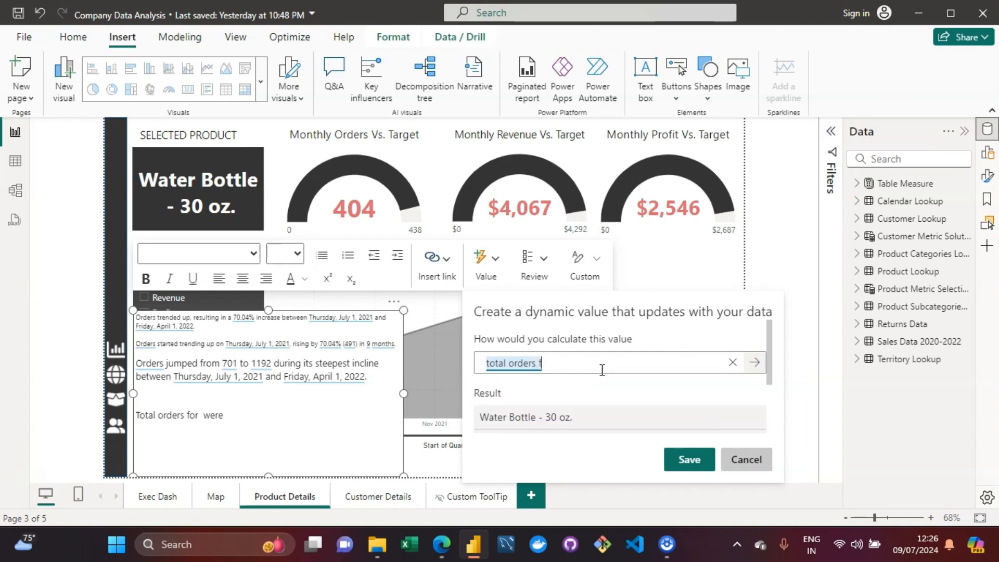
text(or k)
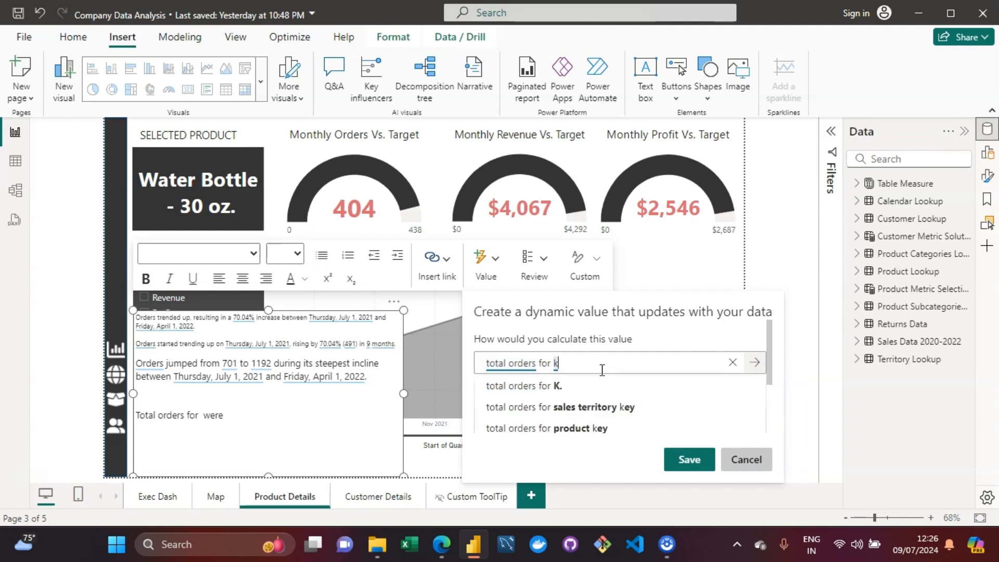
key(BackSpace)
text(latest month)
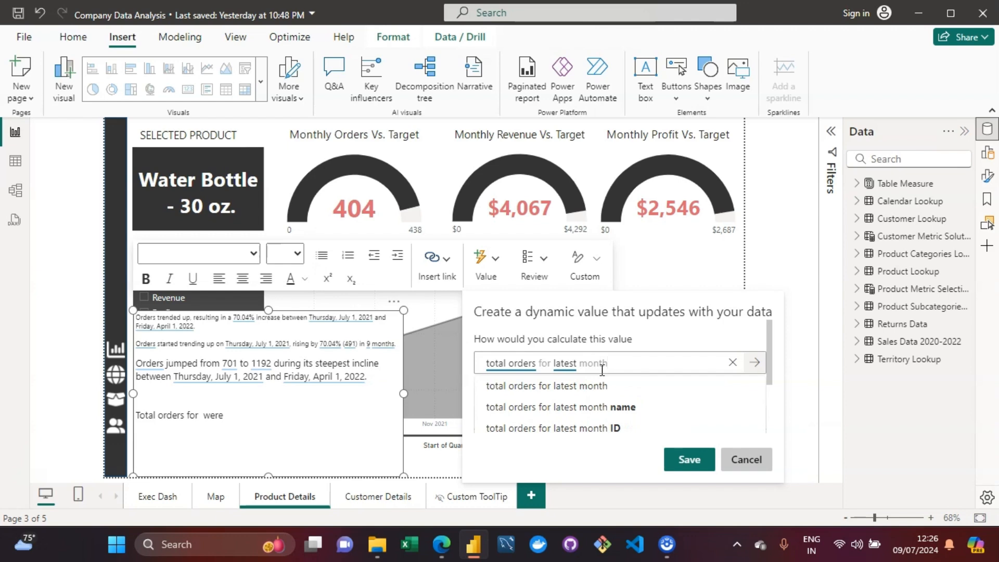
click(602, 385)
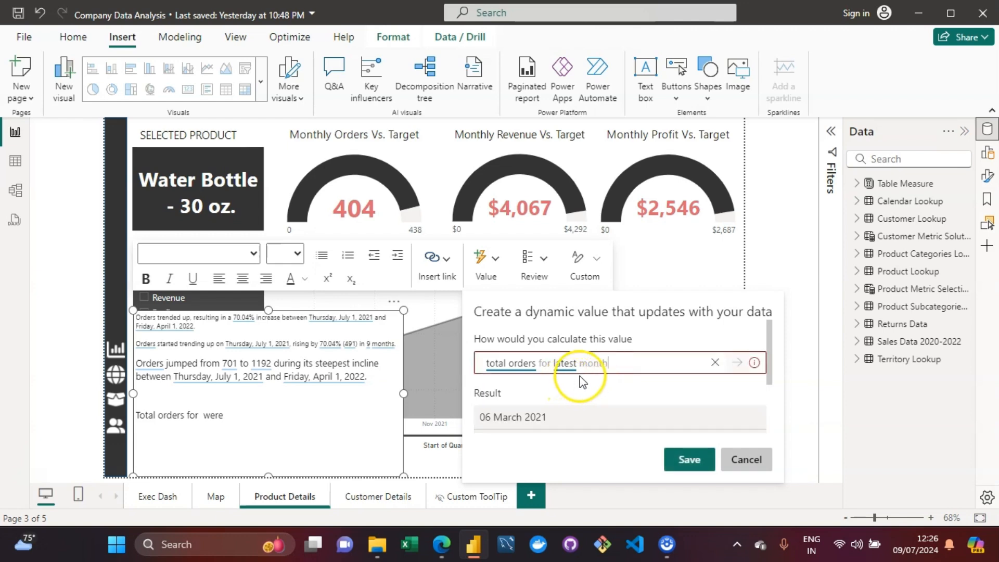
Step: Try appending "are" to the question, then trim it back to "total orders for latest"
click(611, 368)
text(are)
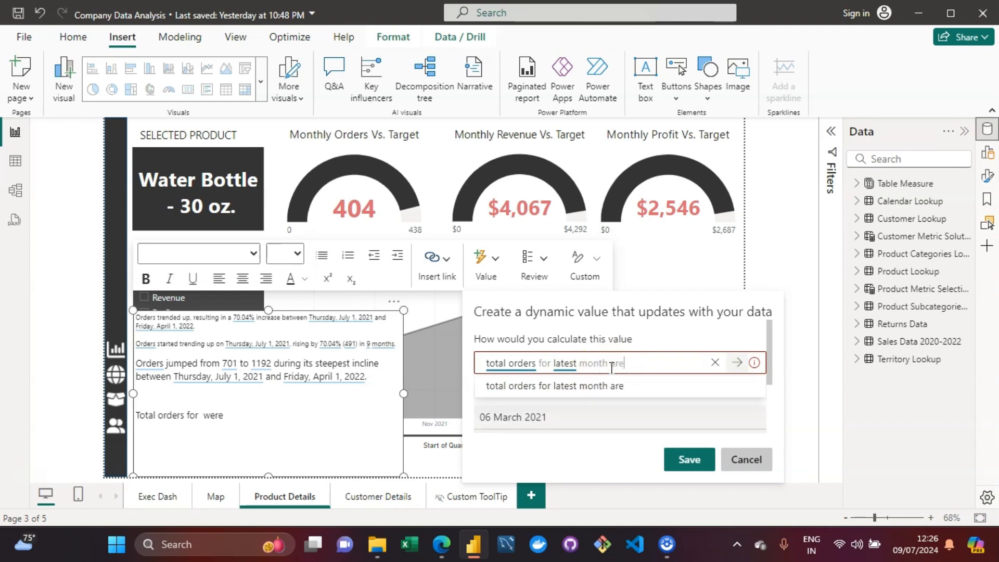
click(576, 387)
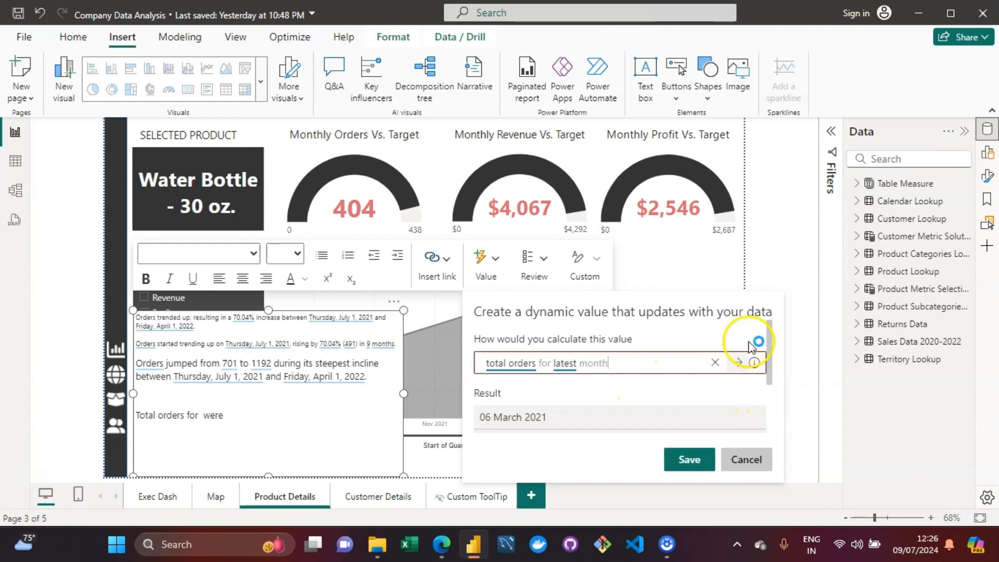
key(BackSpace)
key(BackSpace)
key(BackSpace)
key(BackSpace)
key(BackSpace)
key(BackSpace)
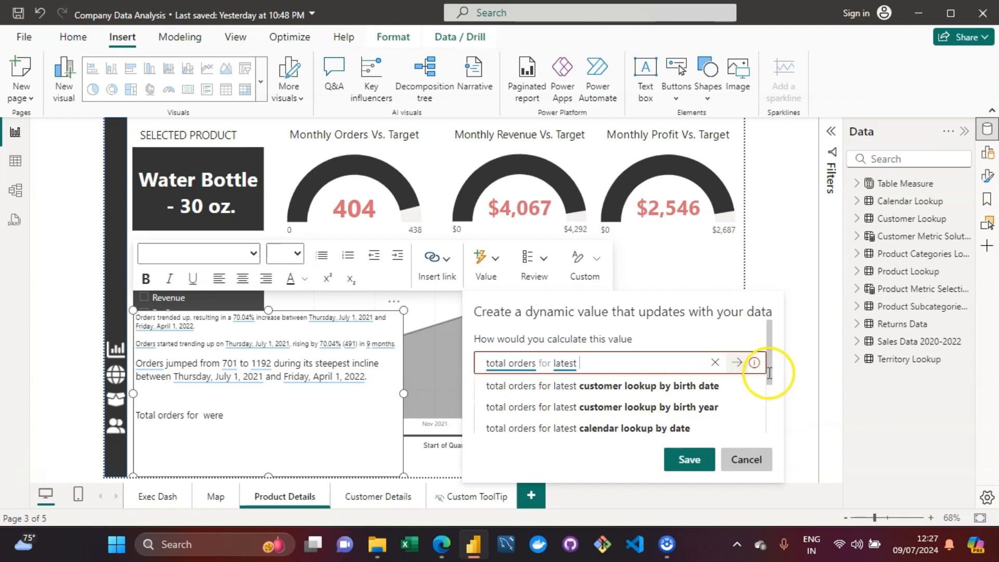
Step: Browse the suggestions and choose "total orders for latest calendar lookup by start of month"
scroll(770, 367, down, 2)
scroll(771, 367, down, 3)
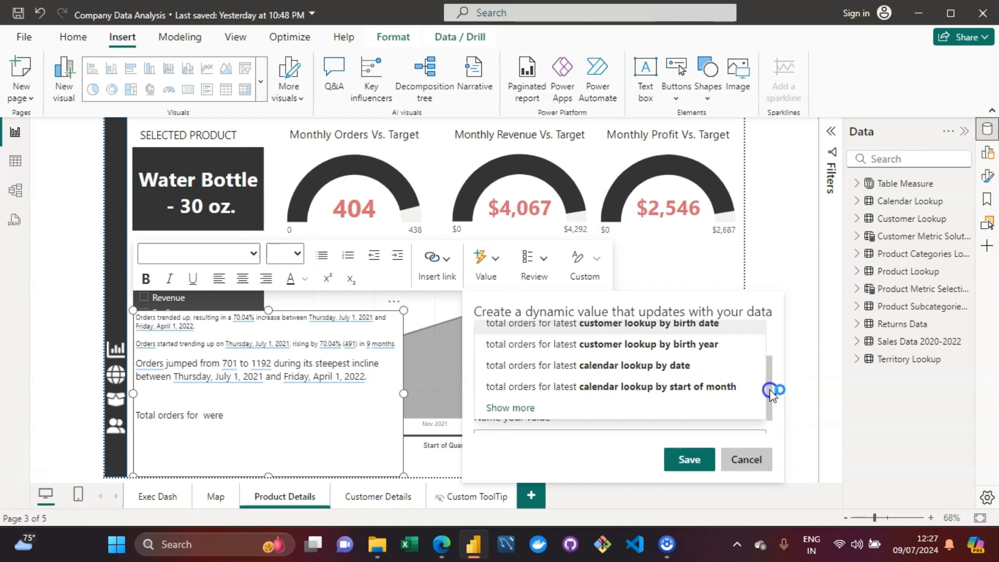
scroll(684, 383, up, 5)
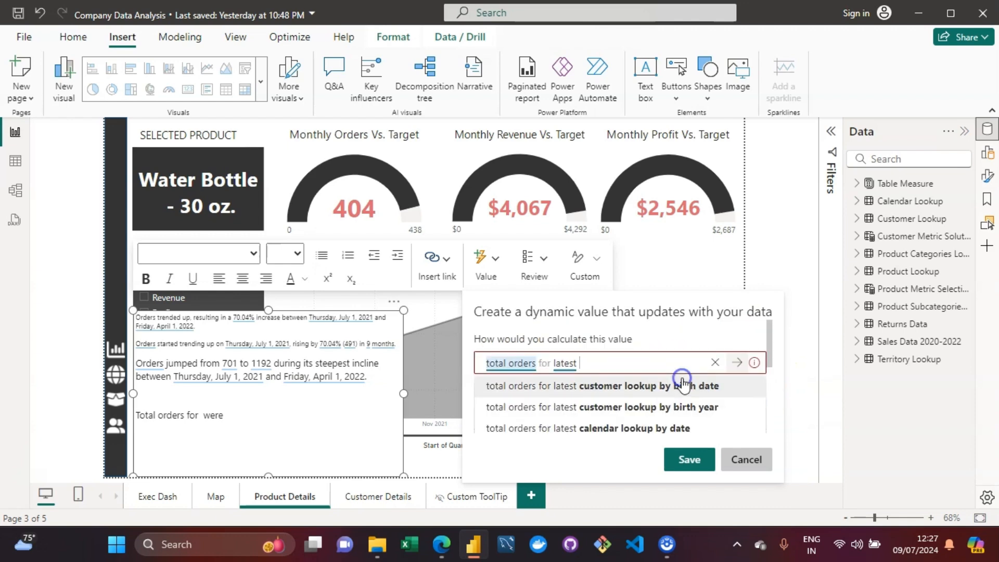
click(615, 370)
scroll(770, 365, down, 4)
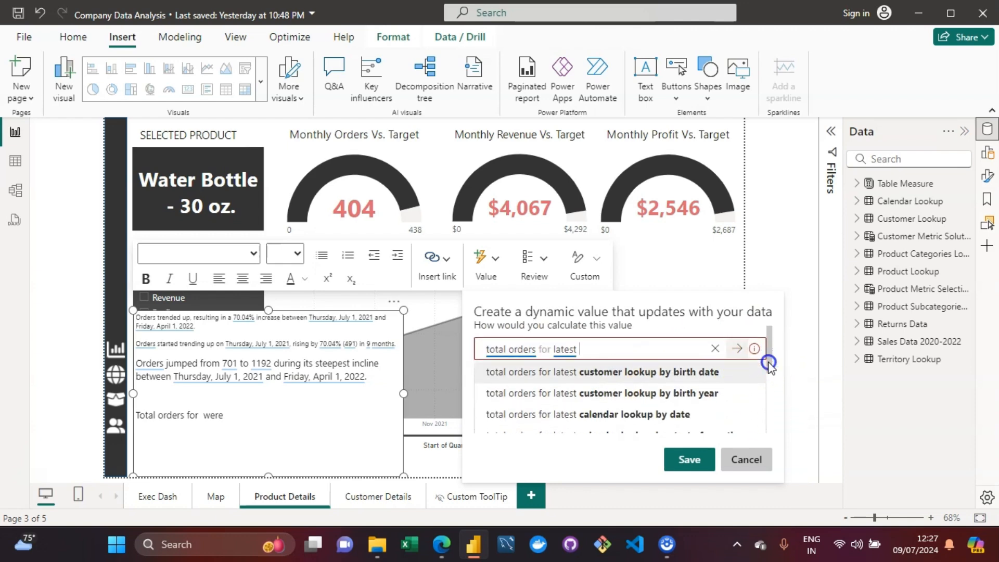
scroll(770, 392, down, 3)
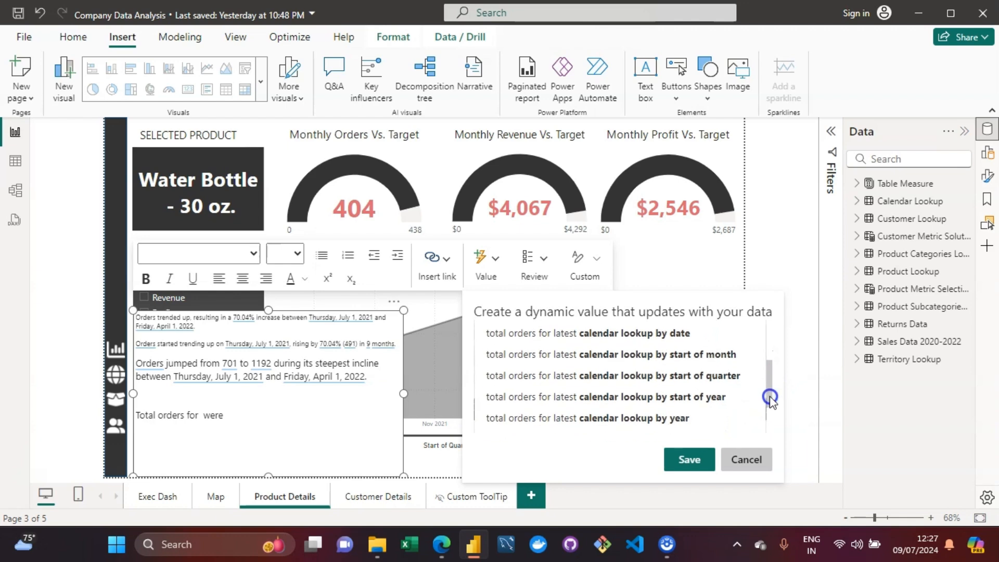
scroll(765, 420, up, 7)
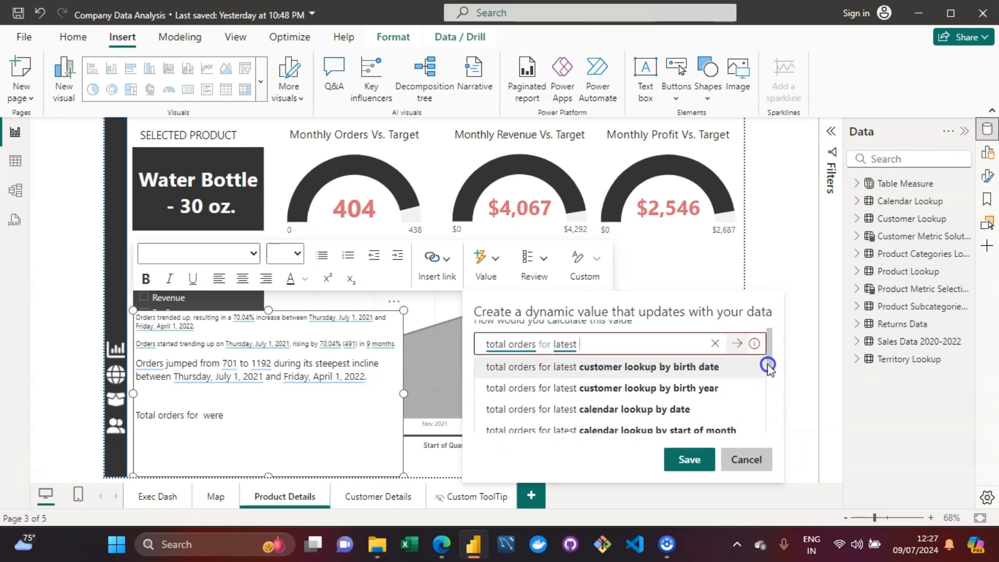
scroll(769, 374, down, 3)
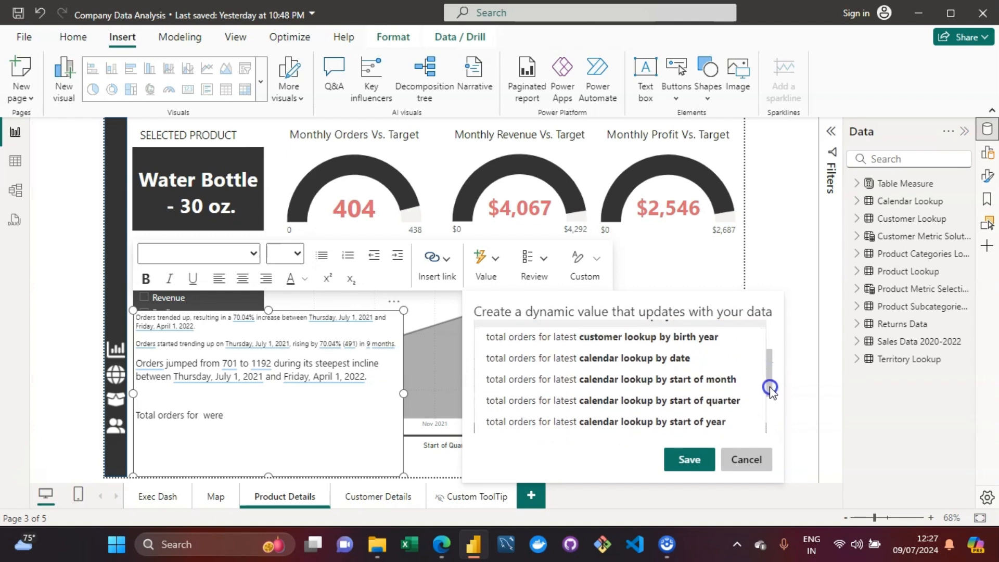
click(728, 379)
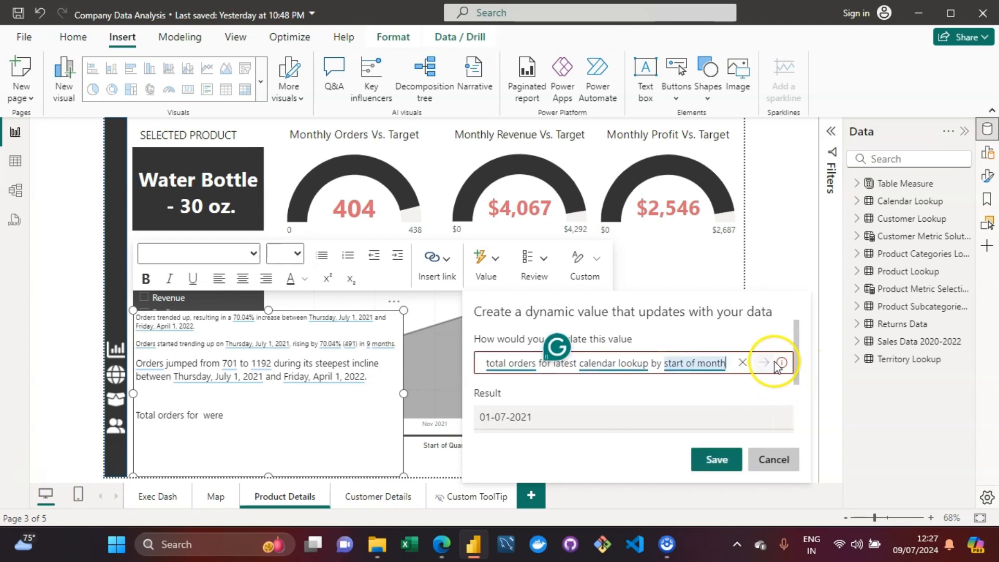
Step: Trim the dynamic value question back to "total orders"
mouse_move(781, 364)
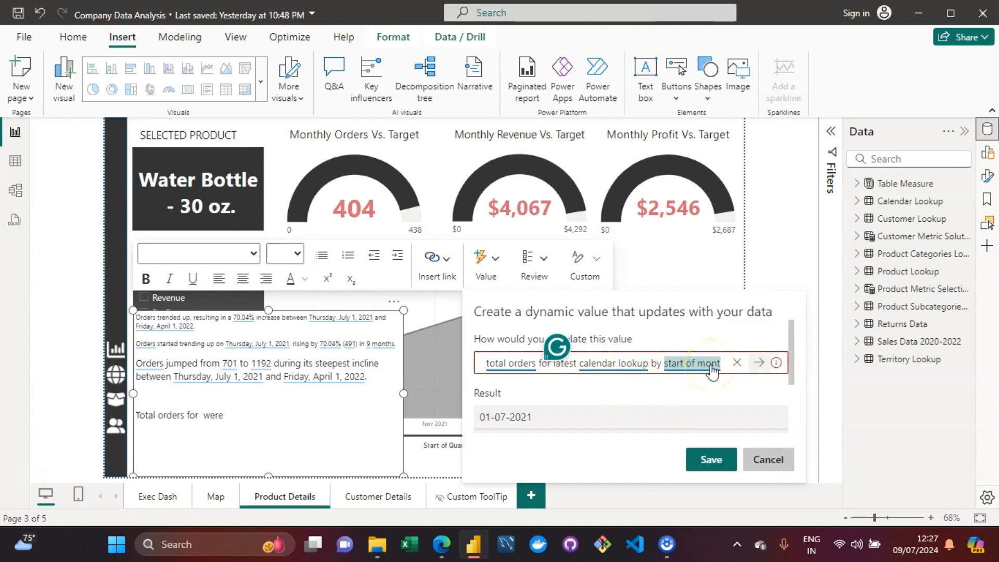
key(BackSpace)
key(BackSpace)
key(BackSpace)
key(BackSpace)
key(BackSpace)
key(BackSpace)
key(BackSpace)
key(BackSpace)
key(BackSpace)
key(BackSpace)
key(BackSpace)
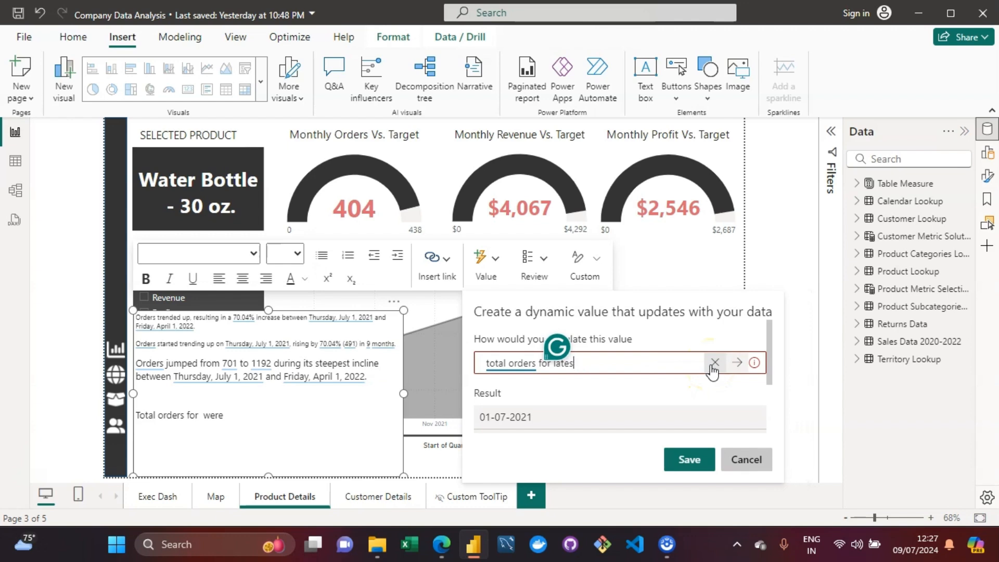
key(BackSpace)
key(BackSpace)
key(BackSpace)
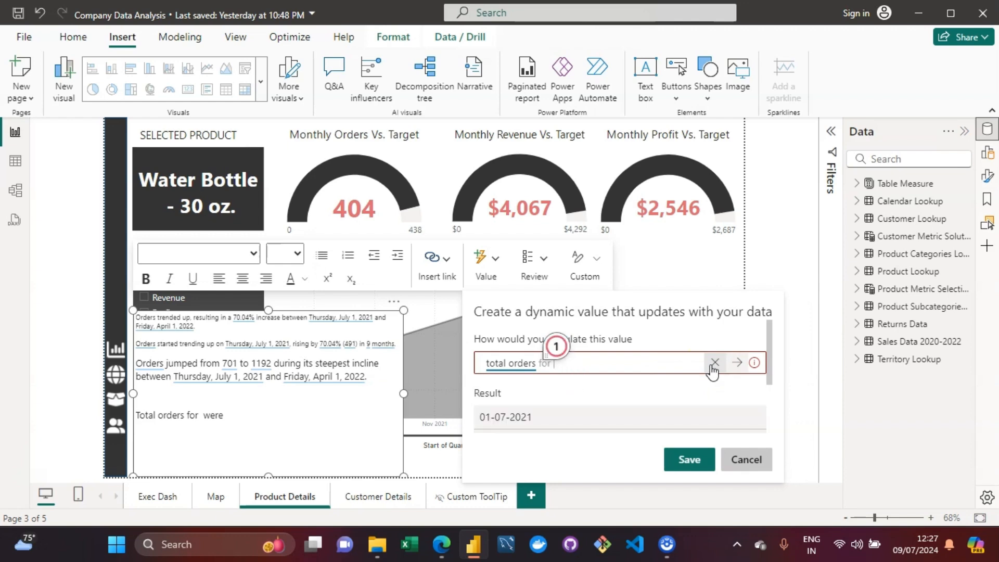
text(latest)
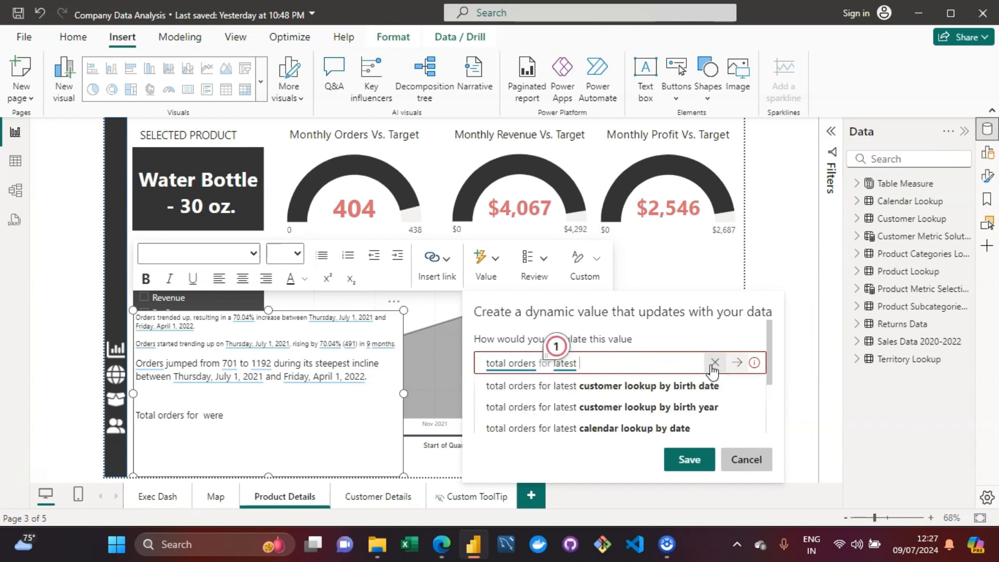
key(BackSpace)
key(BackSpace)
key(BackSpace)
key(BackSpace)
key(BackSpace)
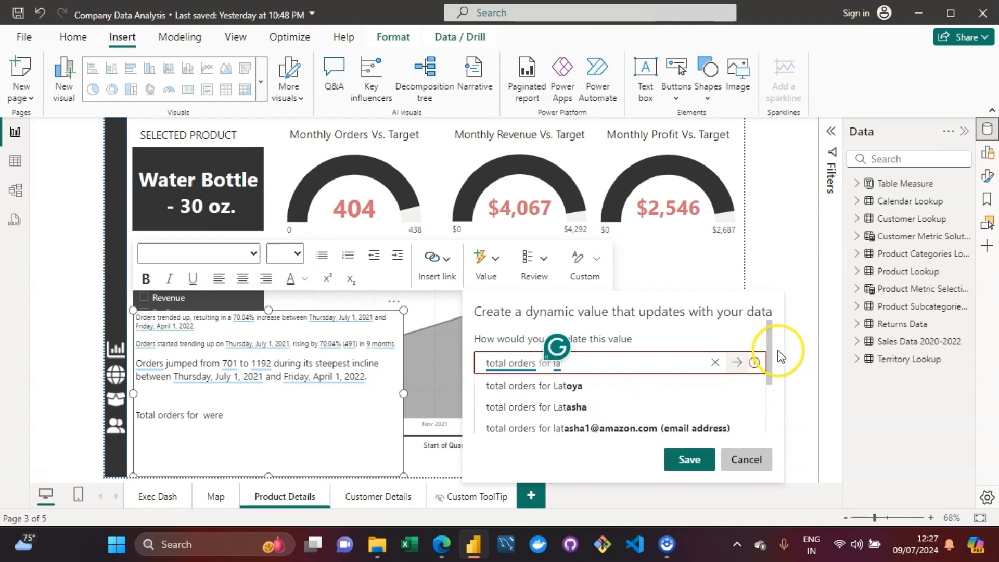
key(BackSpace)
key(BackSpace)
key(BackSpace)
key(BackSpace)
key(BackSpace)
key(BackSpace)
key(BackSpace)
key(BackSpace)
key(BackSpace)
key(BackSpace)
key(BackSpace)
key(BackSpace)
key(BackSpace)
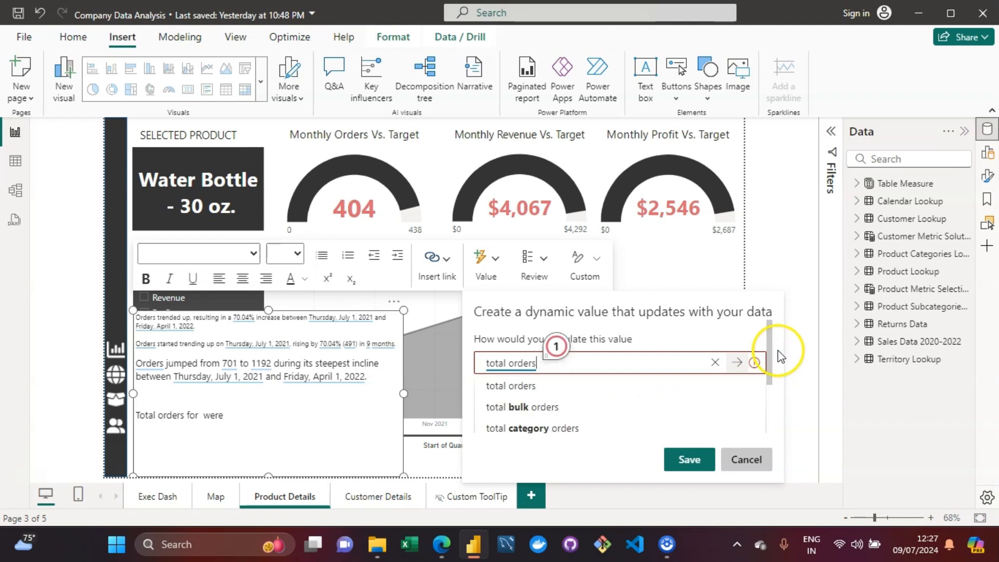
Step: Rewrite the question as "total revenue for this product name" by choosing that suggestion
text(t)
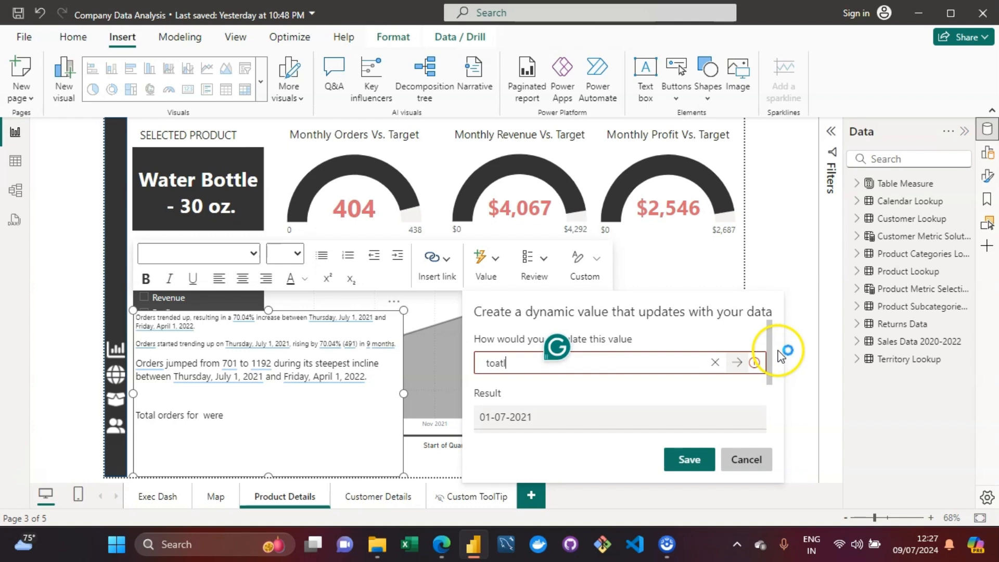
text(oatl)
key(BackSpace)
key(BackSpace)
key(BackSpace)
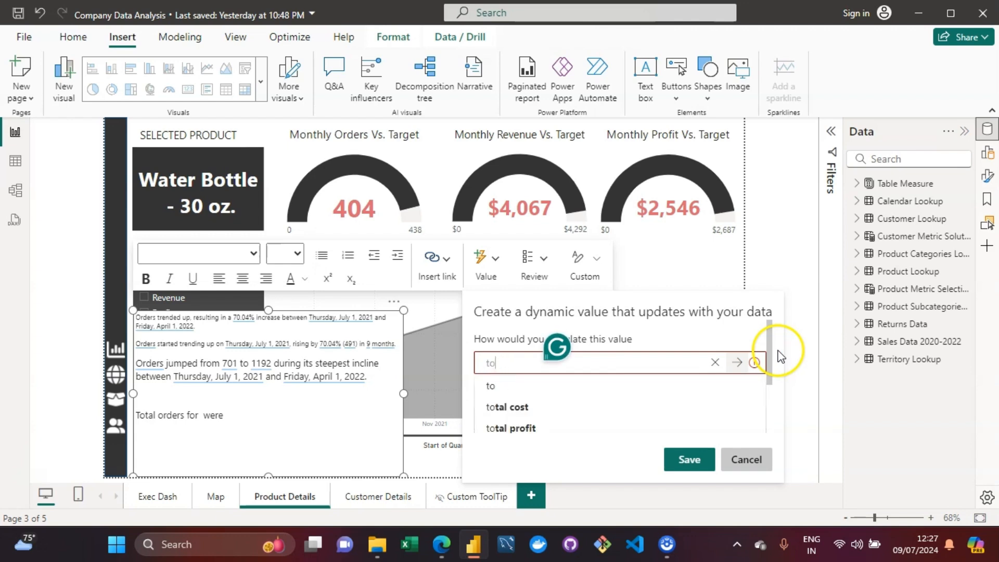
text(tal r)
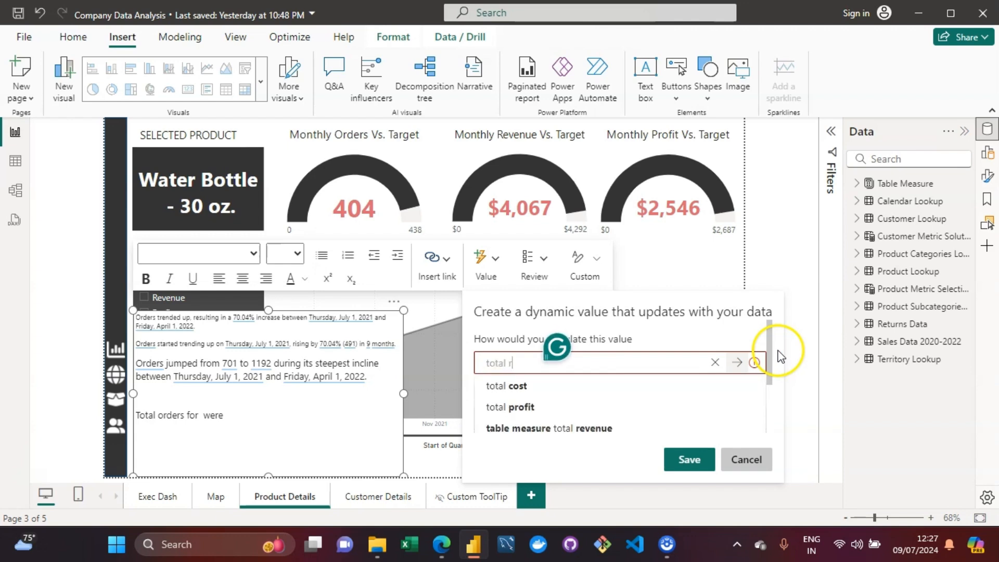
text(evenue for)
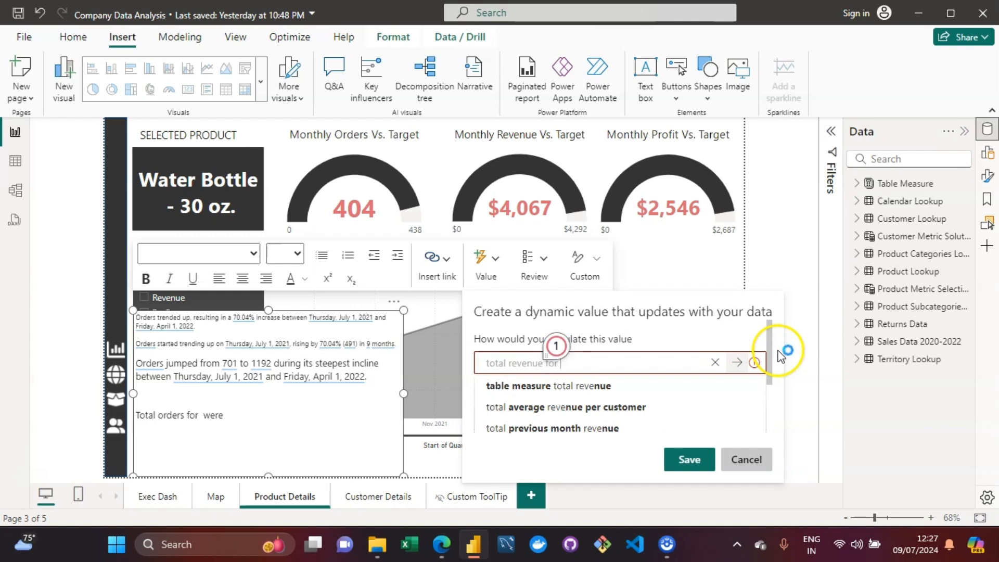
text( water)
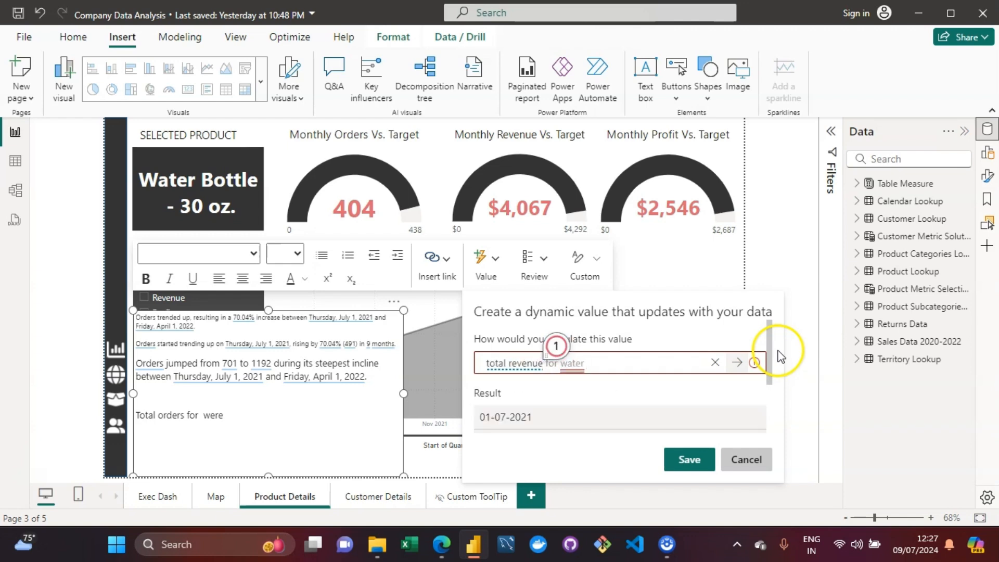
key(BackSpace)
key(BackSpace)
key(BackSpace)
key(BackSpace)
key(BackSpace)
text(this)
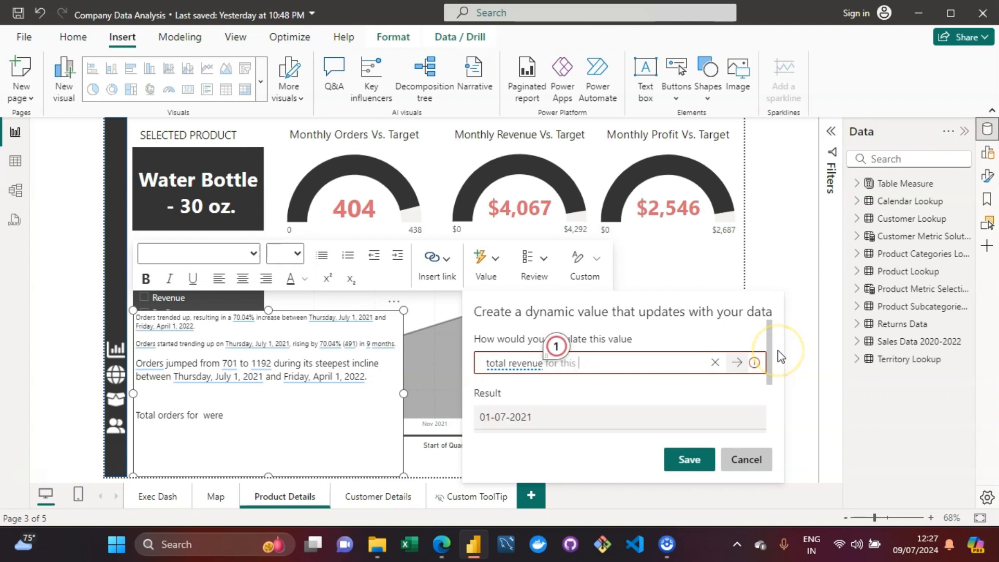
text( pr)
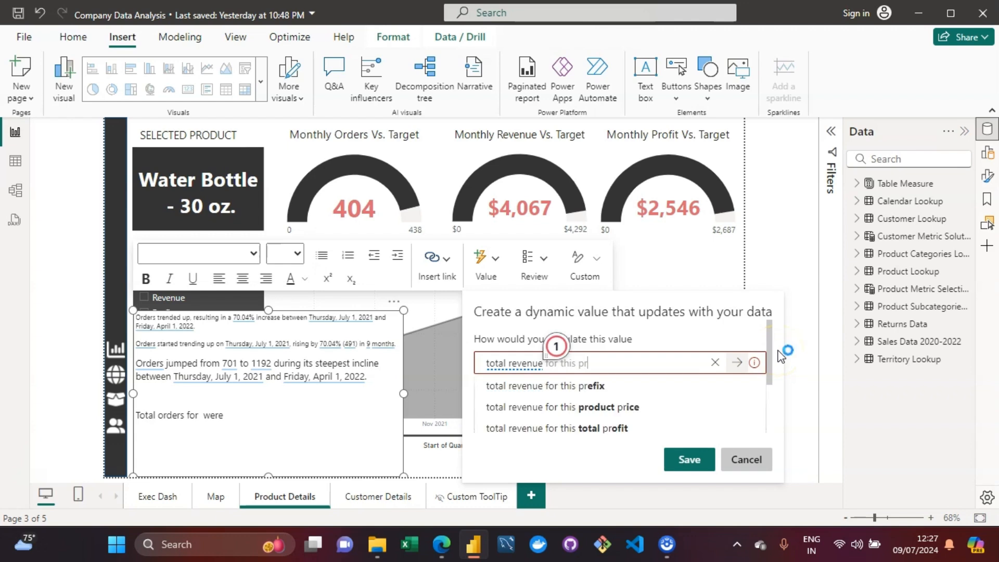
text(oduc)
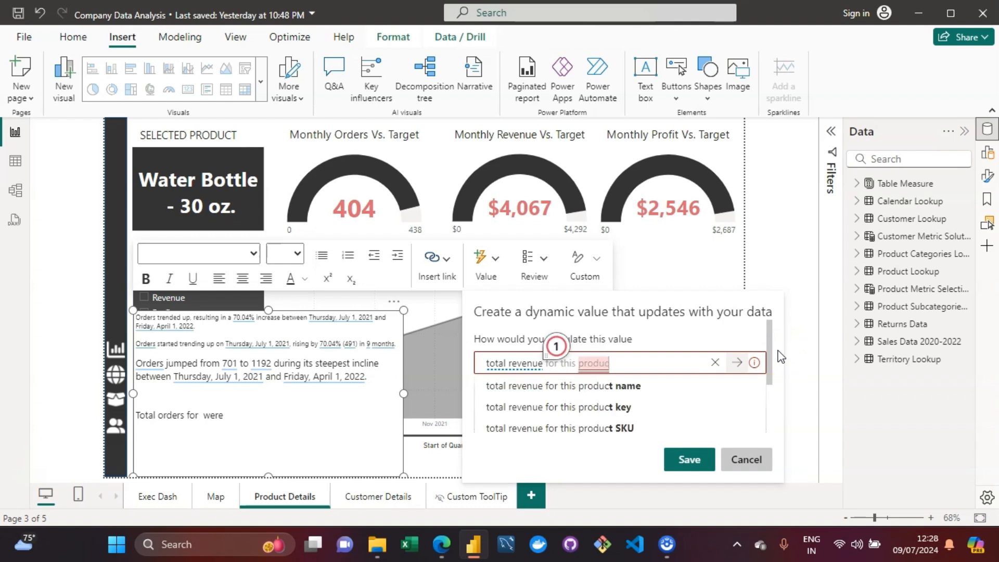
click(592, 394)
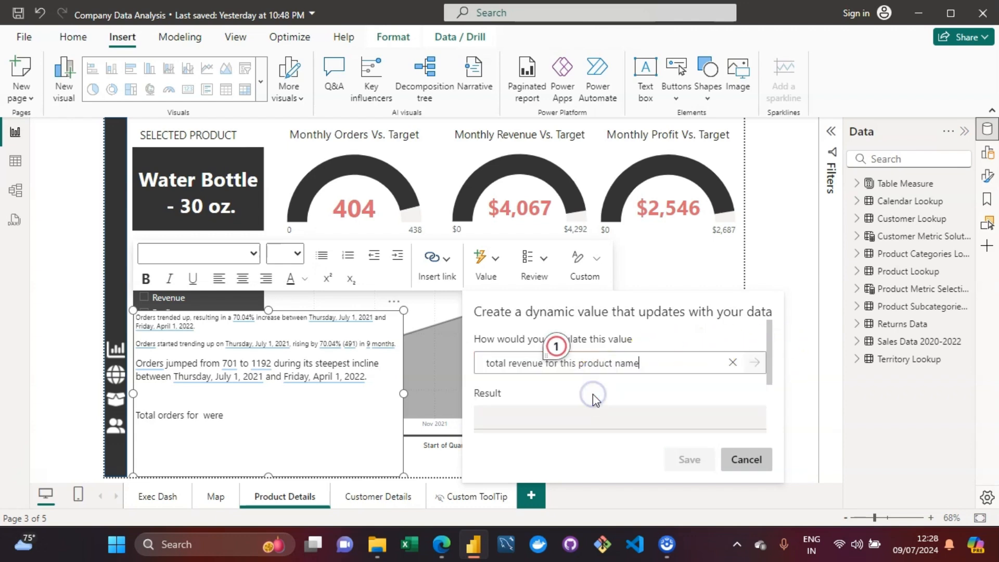
Step: Try appending "are" to the question, then clear it and cancel the dynamic value dialog
click(639, 364)
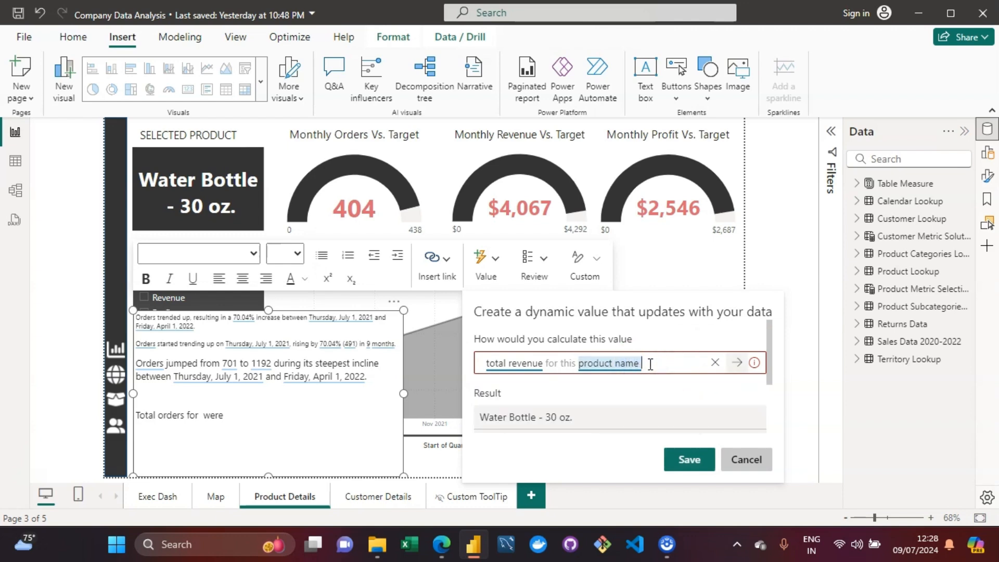
text(were)
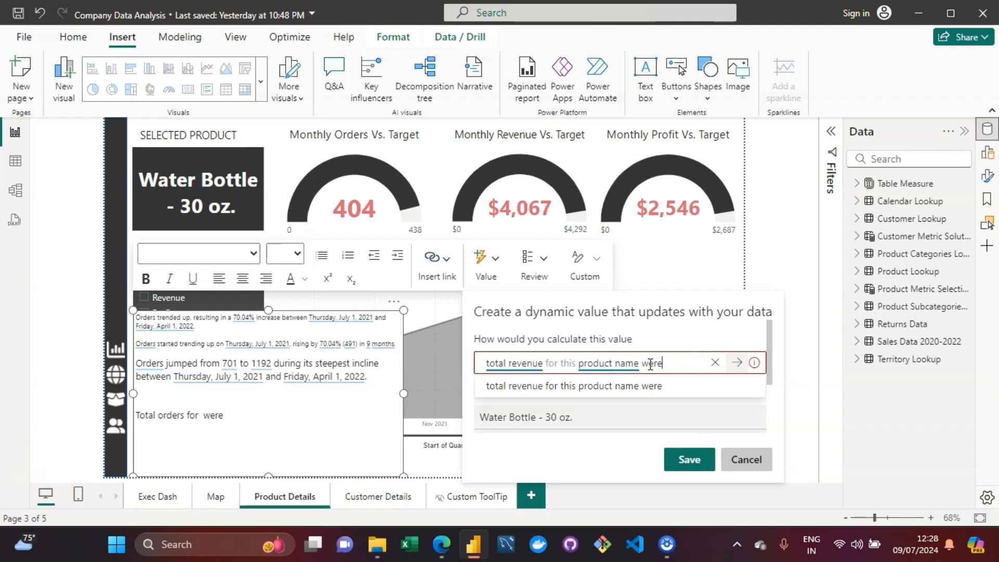
key(BackSpace)
key(BackSpace)
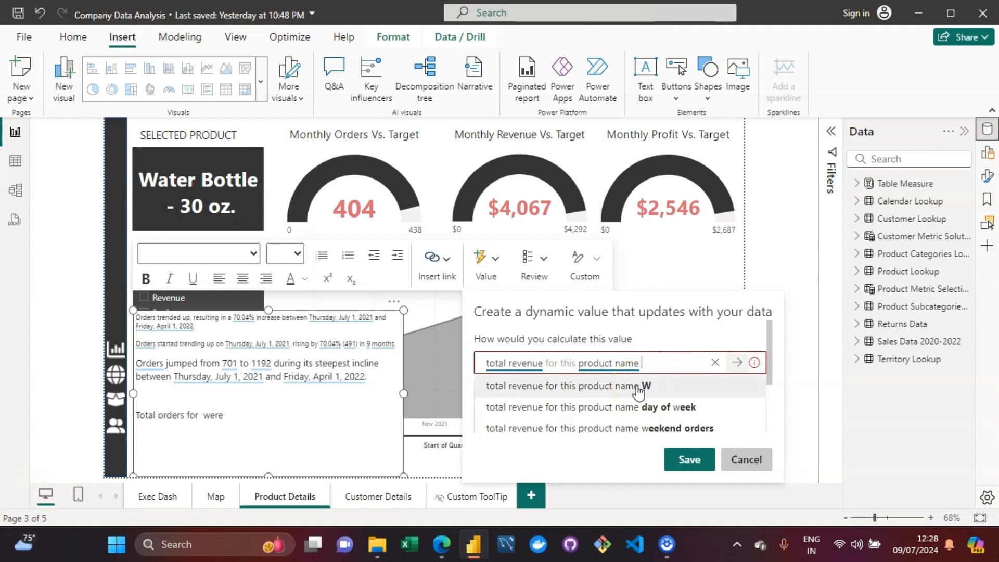
text(a)
text(re)
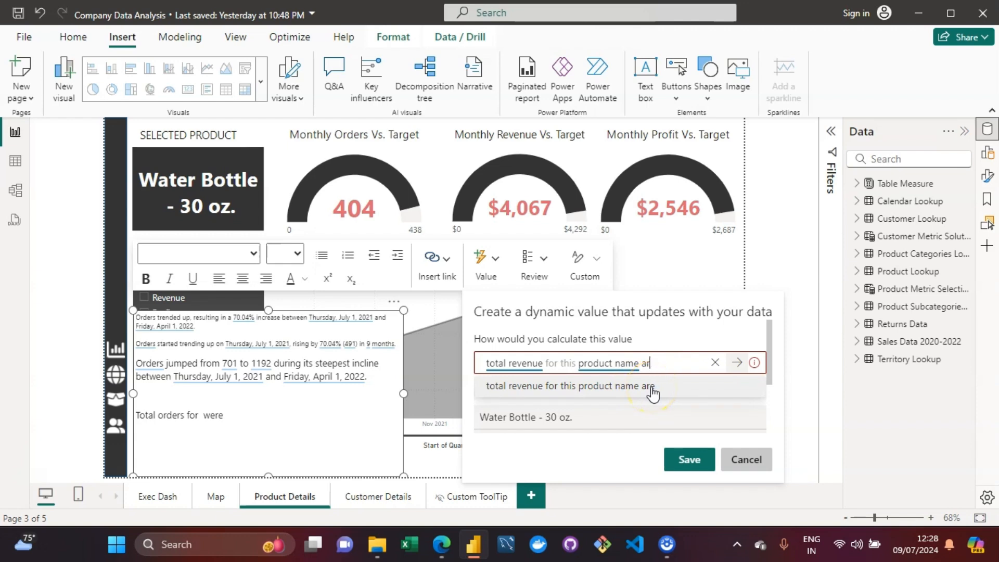
key(BackSpace)
key(BackSpace)
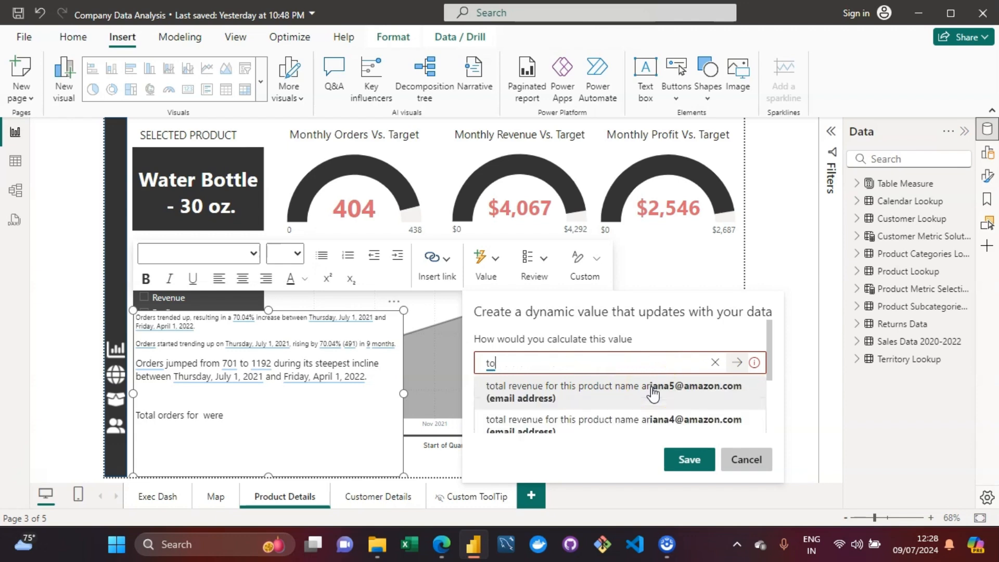
key(BackSpace)
key(BackSpace)
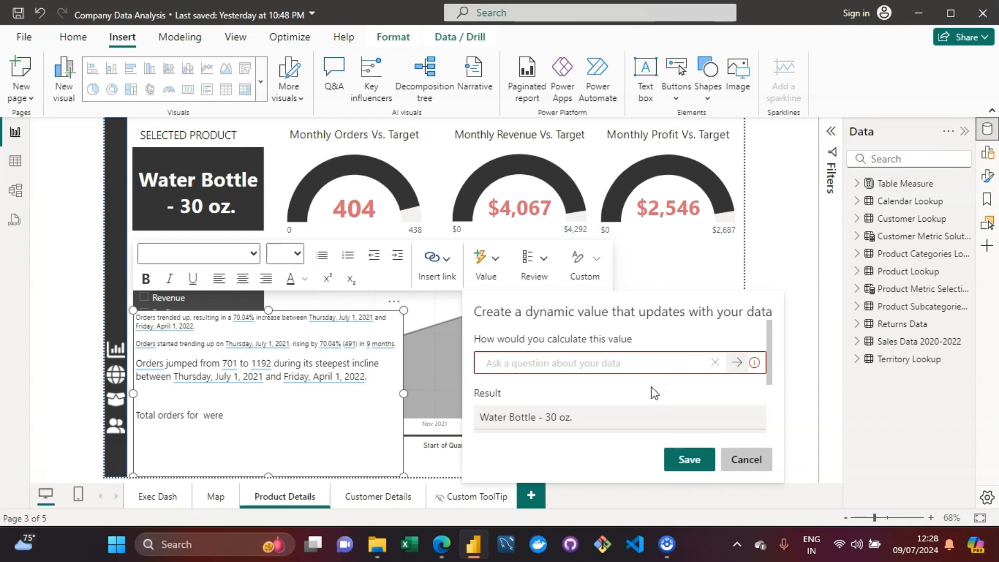
click(231, 435)
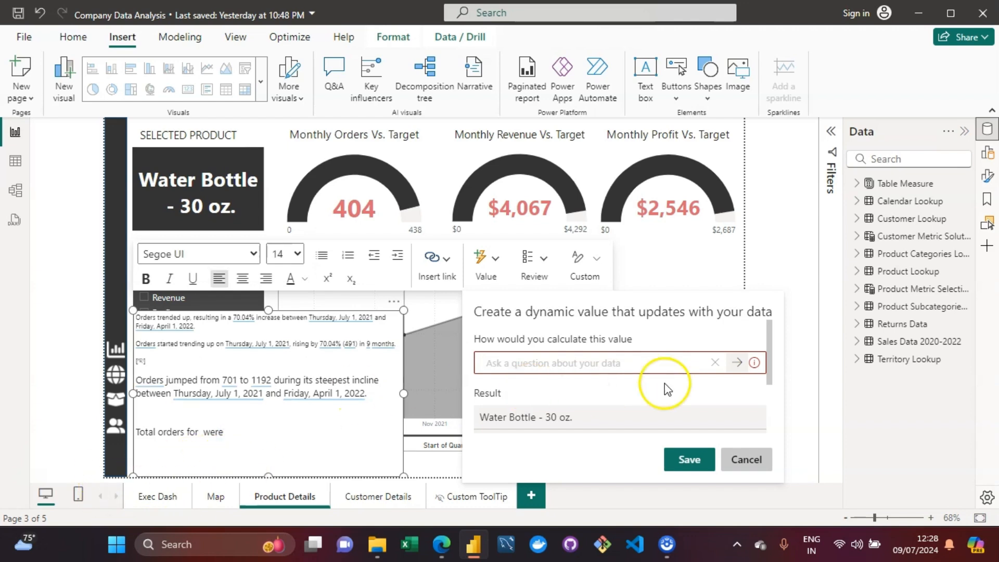
click(764, 467)
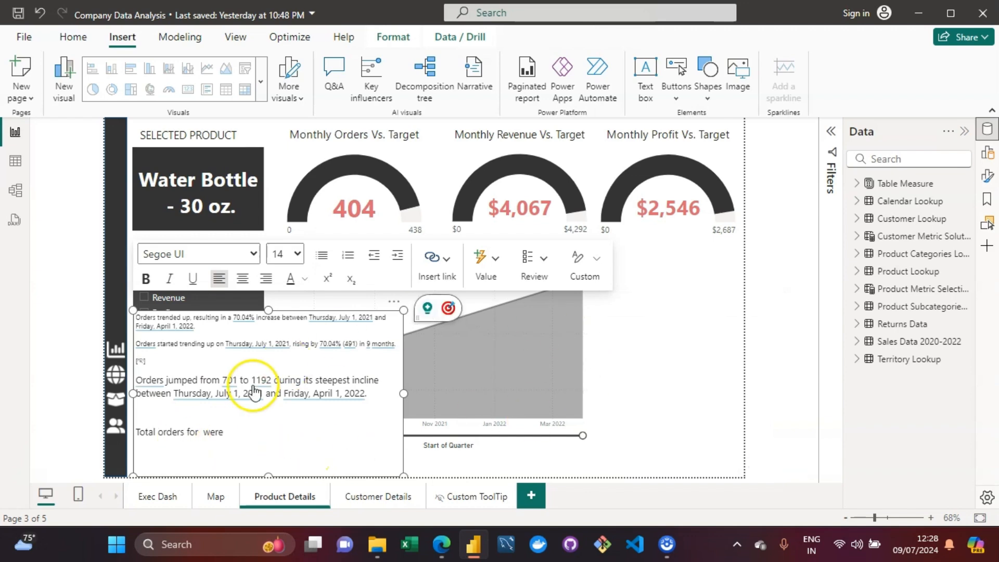
click(653, 309)
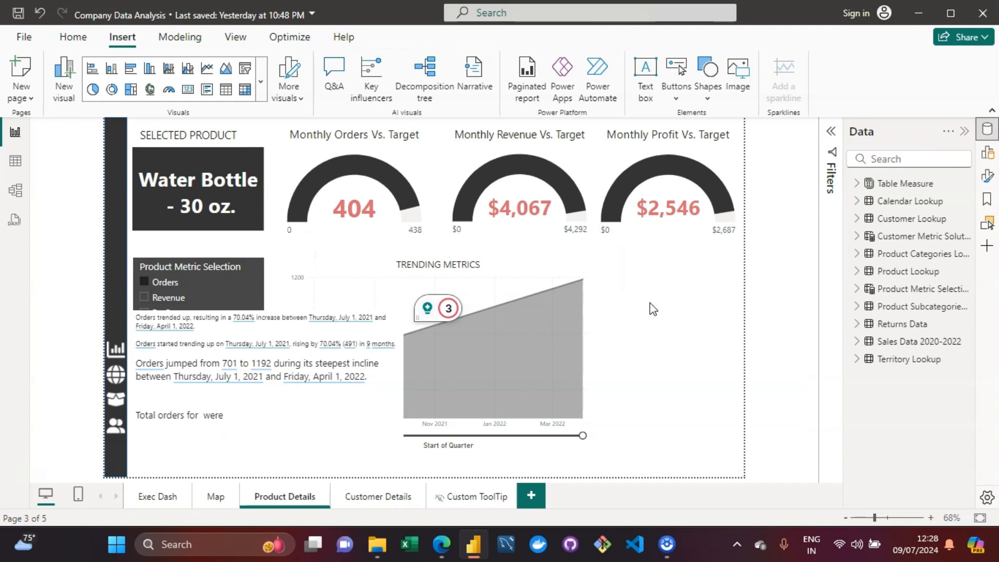
click(296, 432)
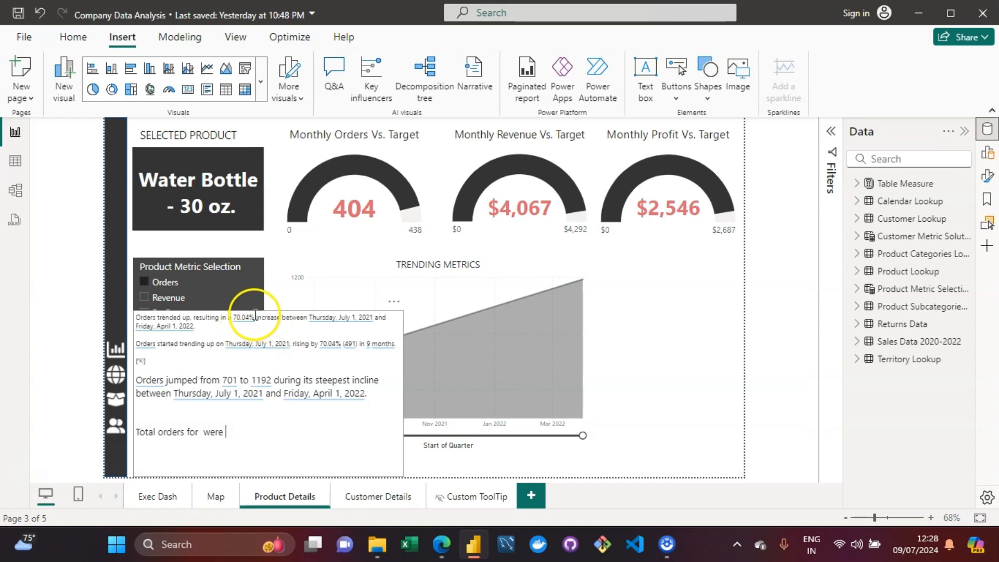
click(309, 453)
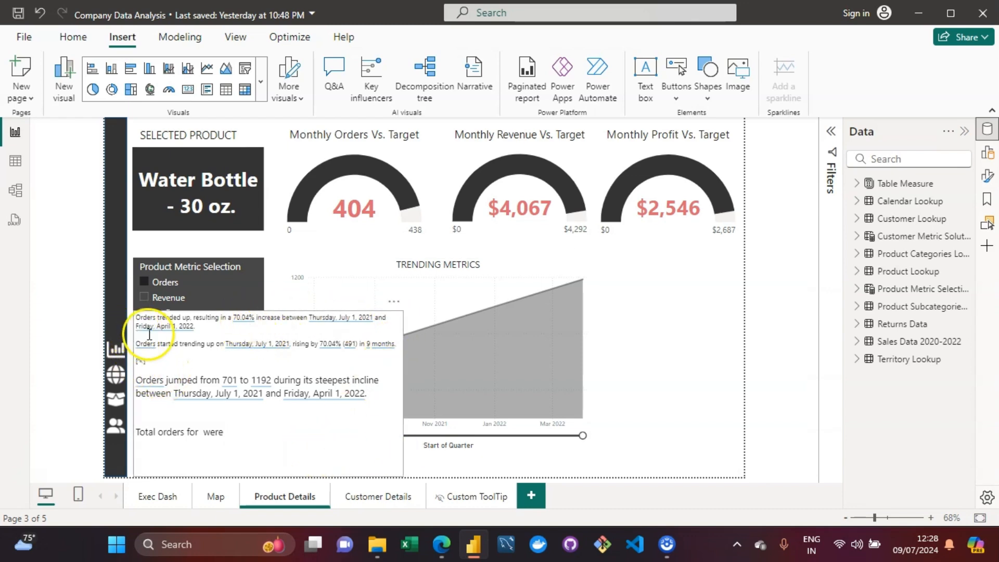
click(620, 341)
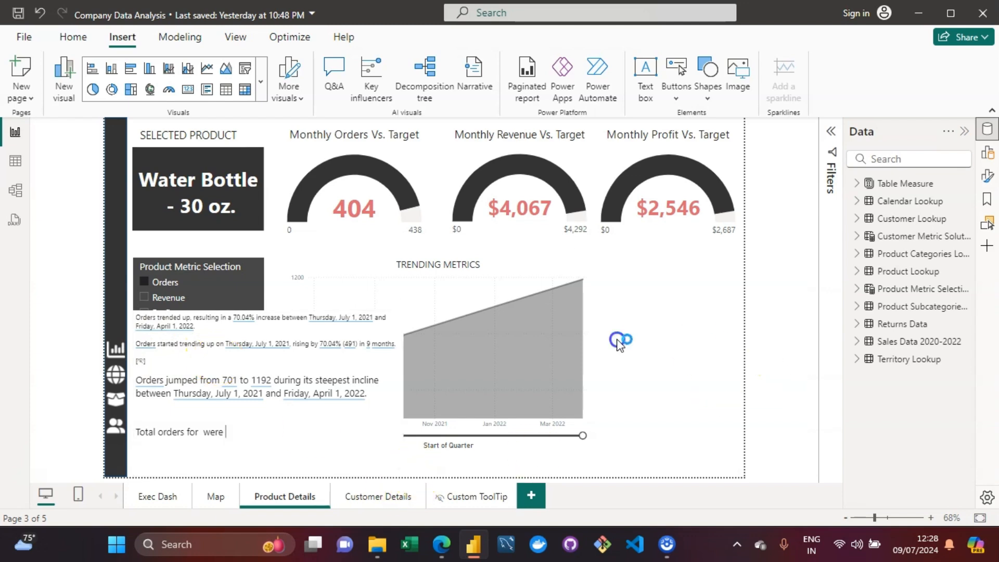
Step: Narrow the narrative box from its left edge and delete the unfinished "Total orders for were" line
click(328, 461)
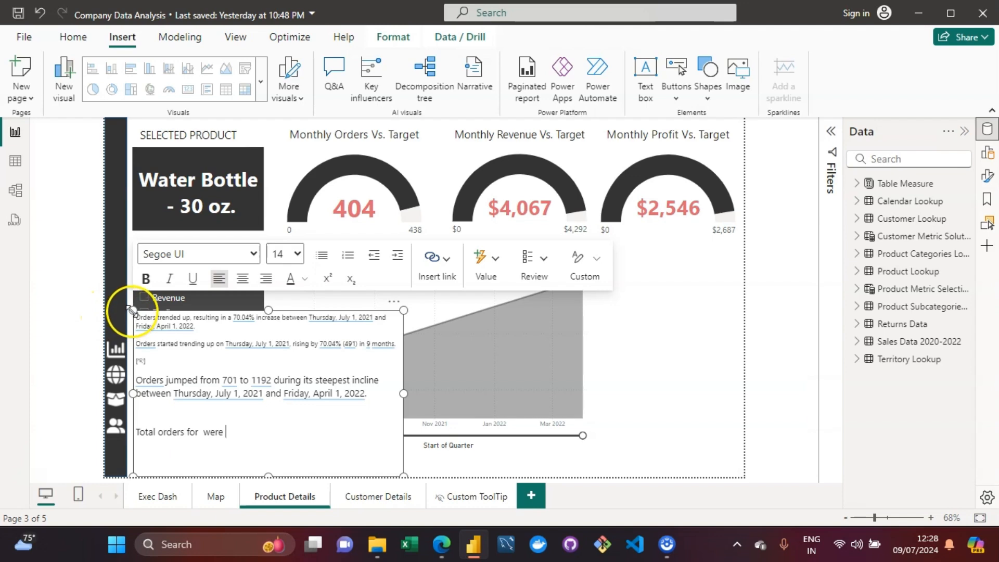
click(148, 312)
drag(148, 316, 198, 317)
drag(292, 460, 238, 449)
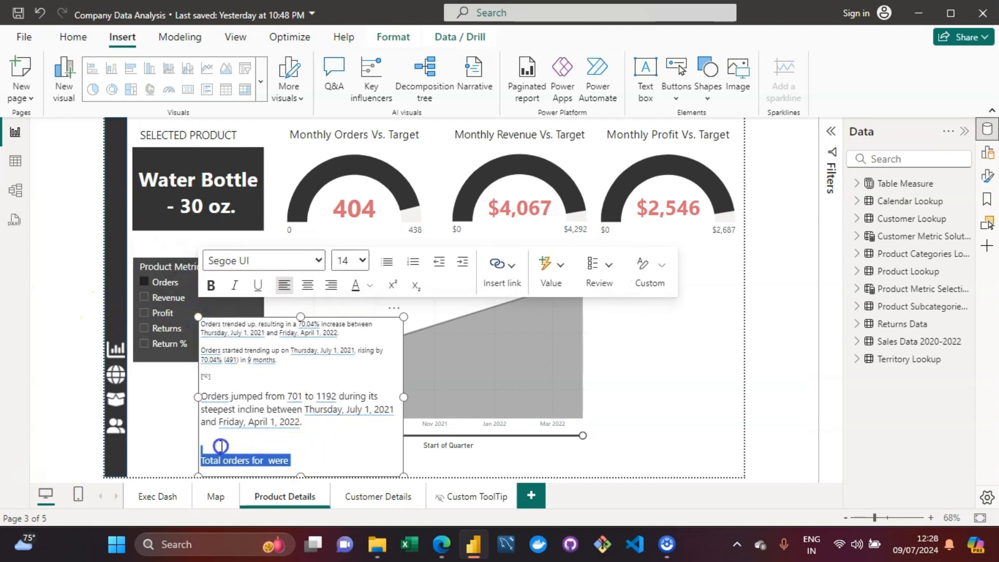
key(BackSpace)
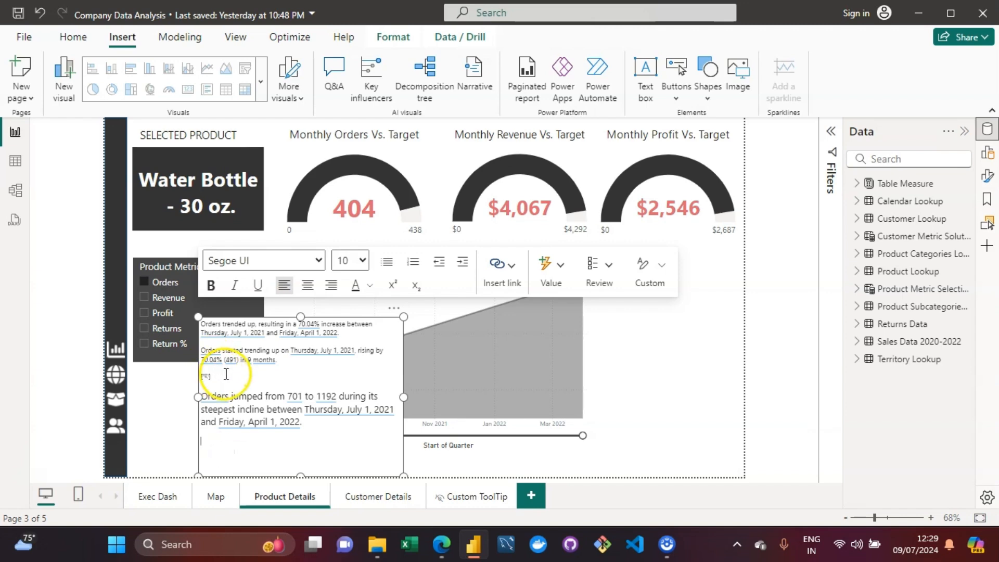
Step: Delete the empty "[%]" placeholder line from the narrative text
drag(225, 373, 193, 381)
key(BackSpace)
key(BackSpace)
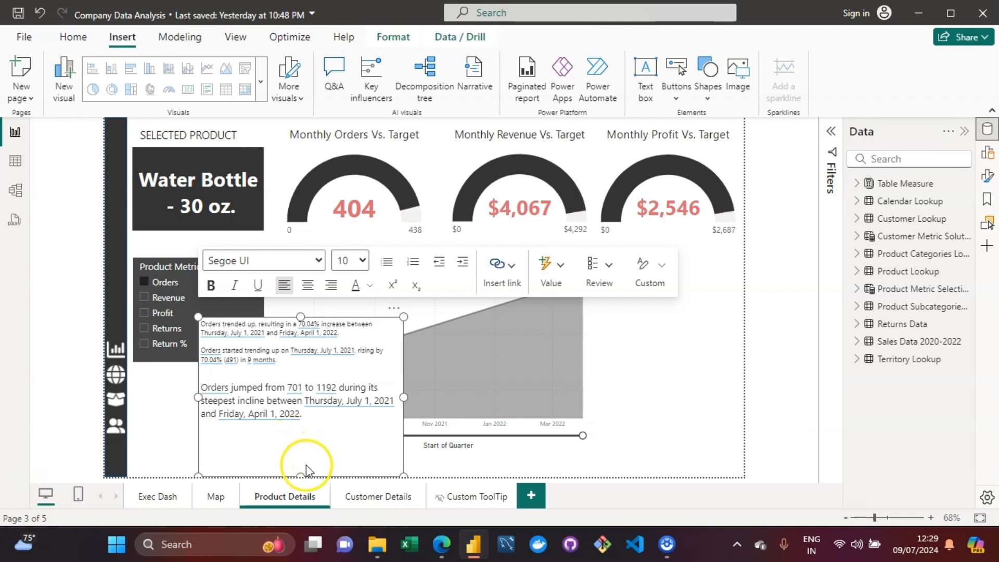
Step: Resize the narrative box and move it beside the trending metrics chart on the right
drag(306, 470, 305, 439)
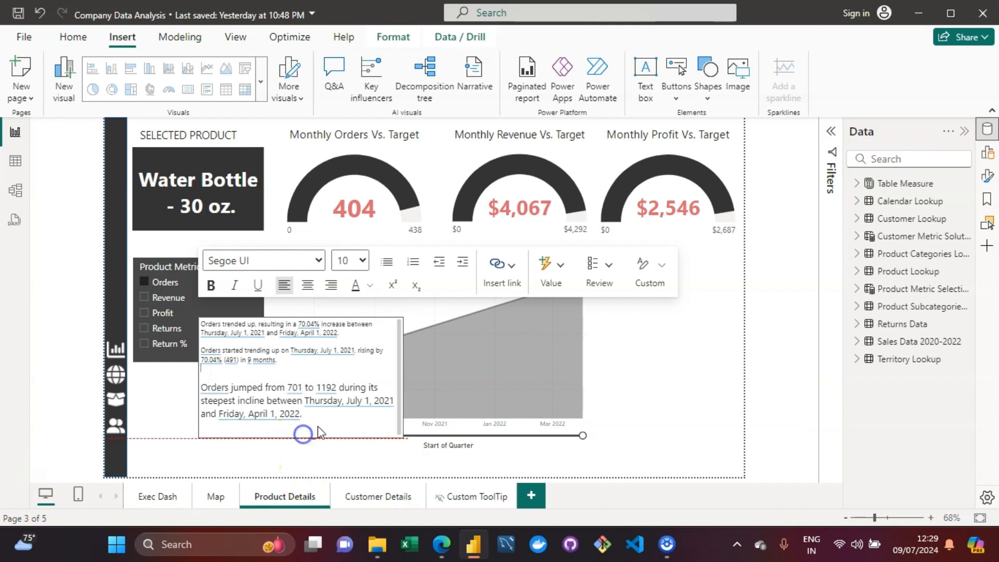
mouse_move(404, 367)
mouse_down()
mouse_move(412, 373)
mouse_move(392, 379)
mouse_up()
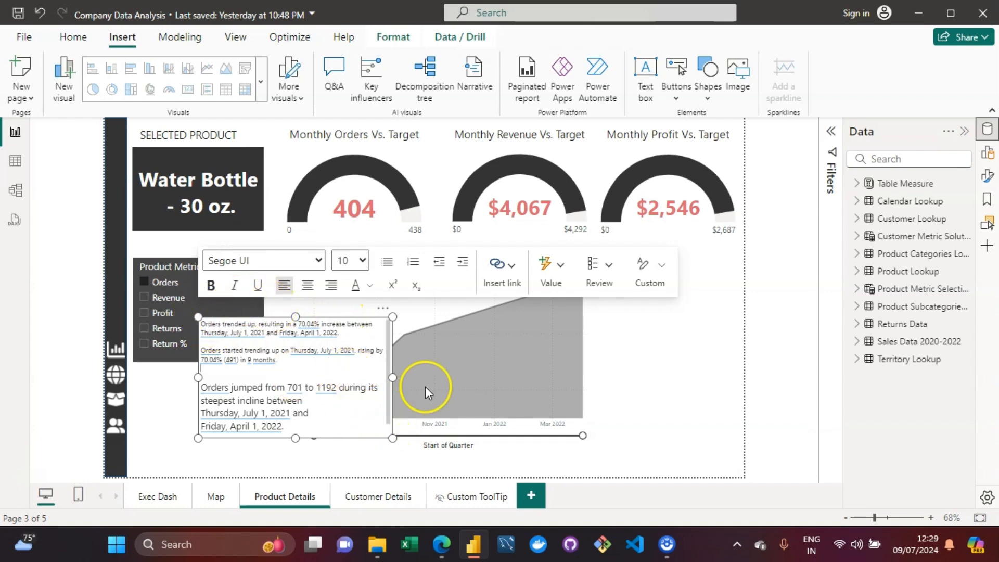
drag(391, 436, 741, 475)
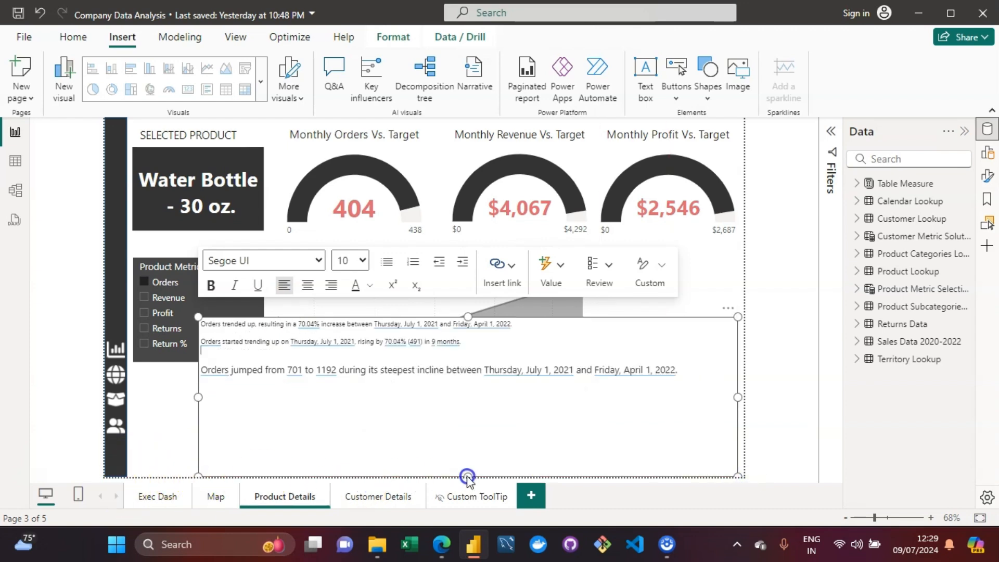
drag(467, 477, 597, 447)
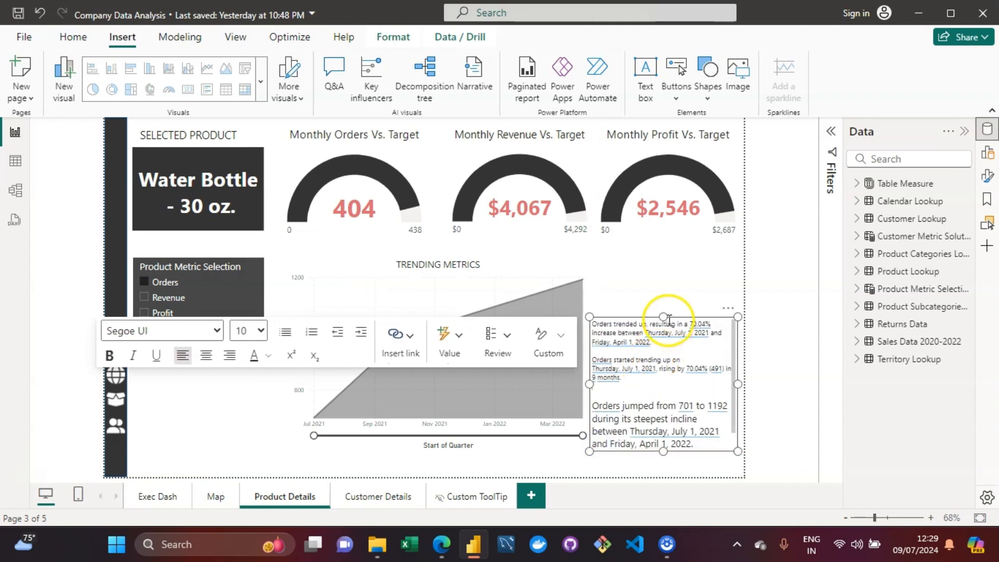
Step: Extend the narrative box upward and set the font size of its first two paragraphs to 14
drag(664, 317, 663, 294)
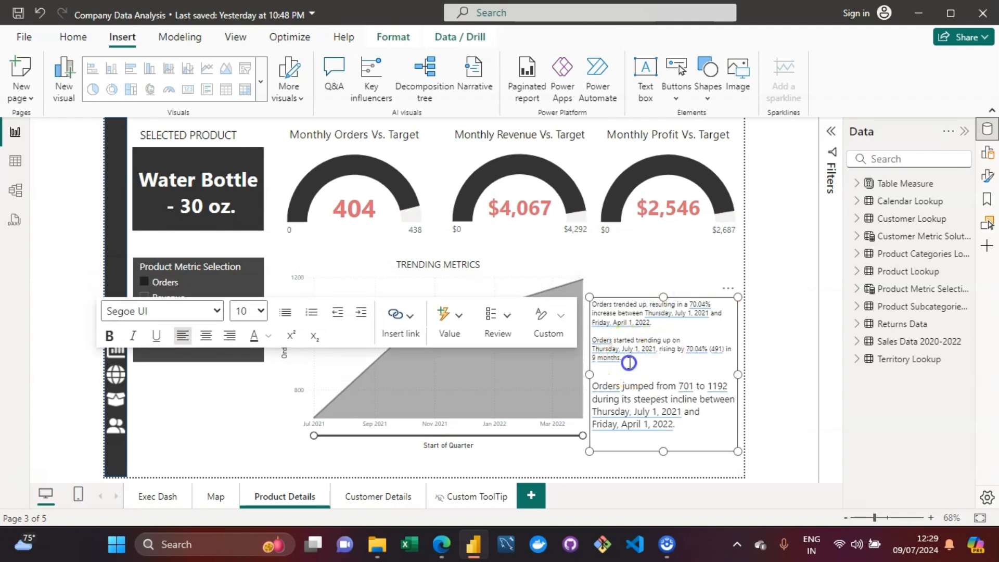
drag(627, 359, 591, 307)
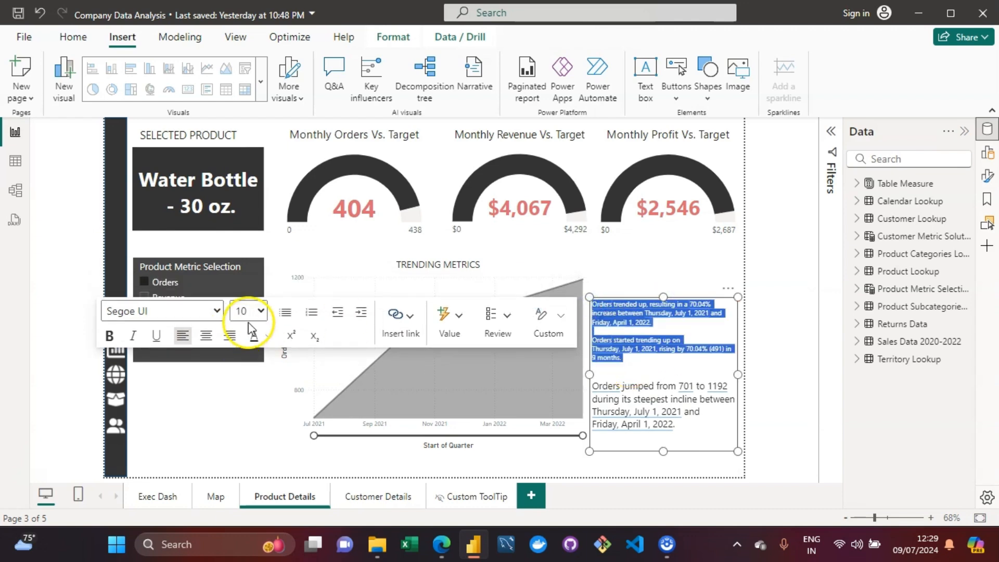
click(262, 311)
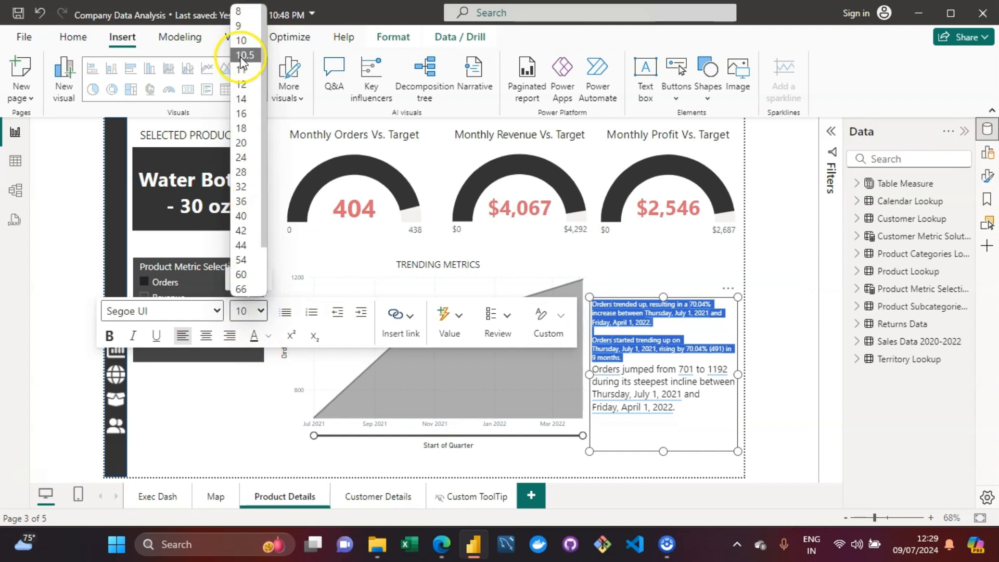
click(244, 99)
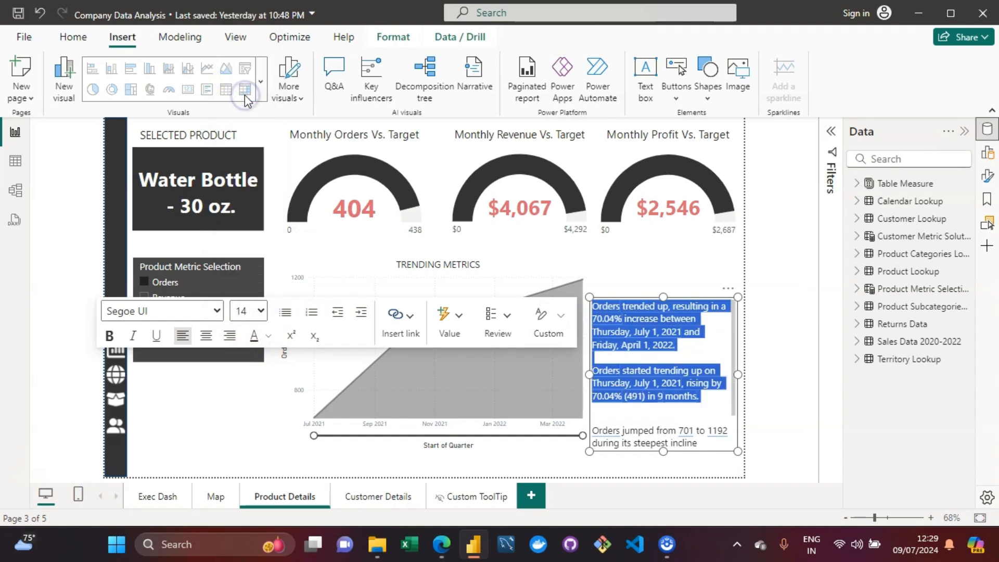
Step: Extend the narrative box's bottom edge down to fit the enlarged text
drag(659, 459, 668, 482)
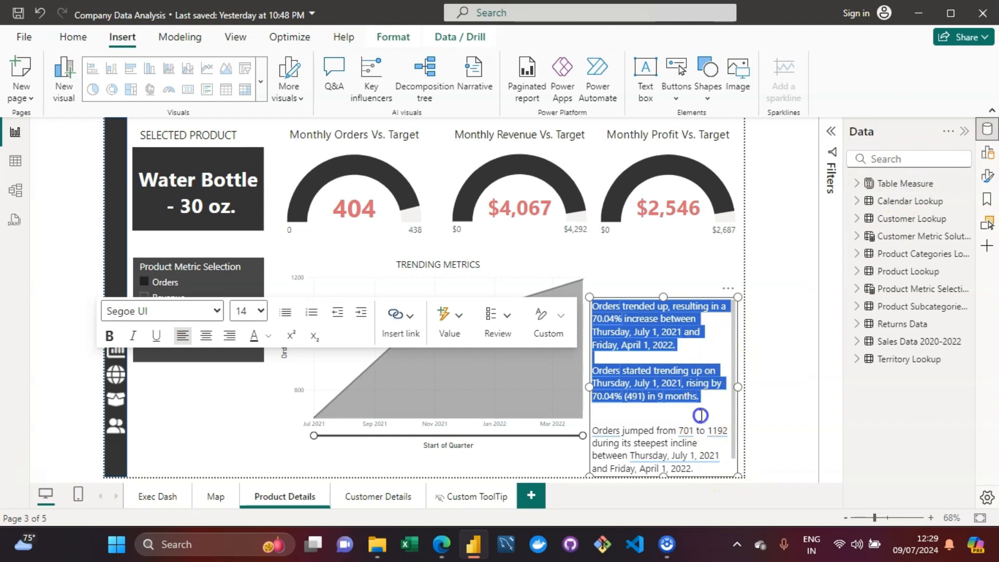
click(702, 416)
double_click(708, 355)
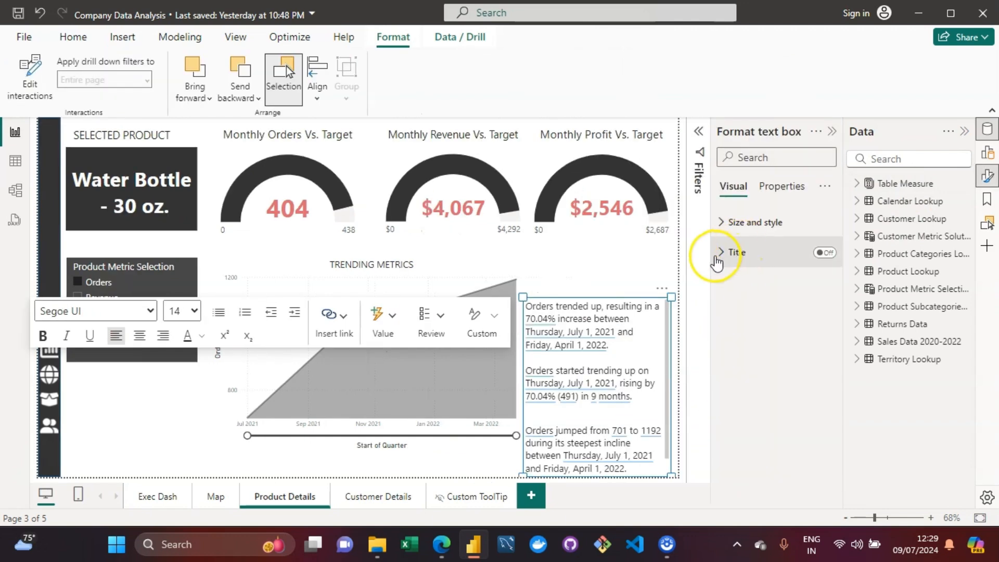
Step: Turn on the narrative box's title and set the title text to Report Summary
click(825, 254)
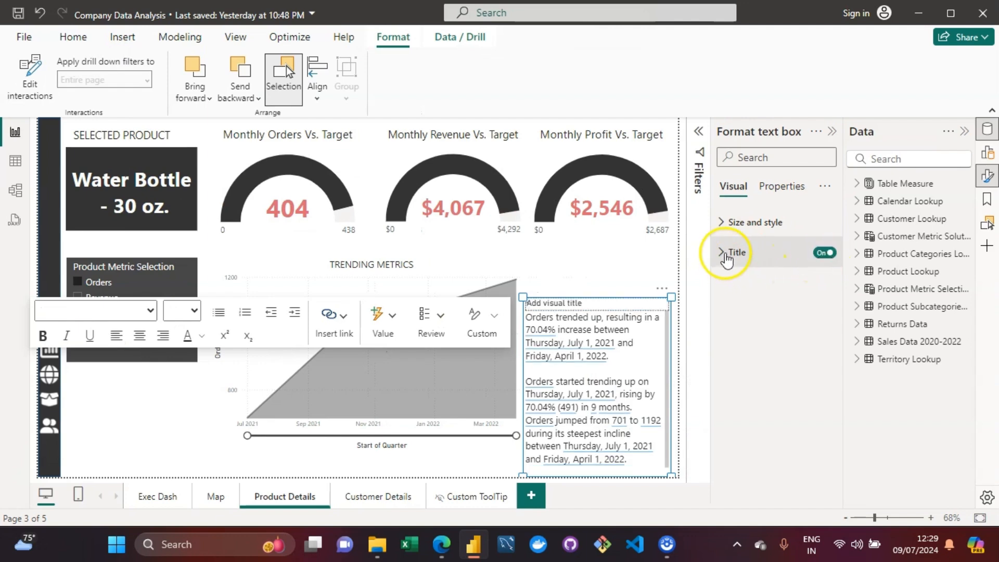
click(721, 252)
click(740, 287)
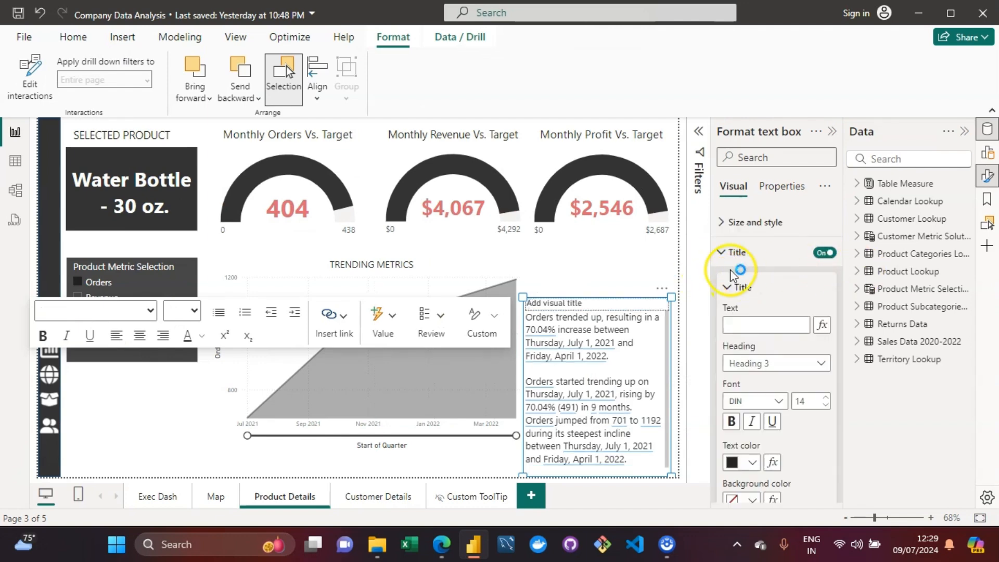
click(751, 326)
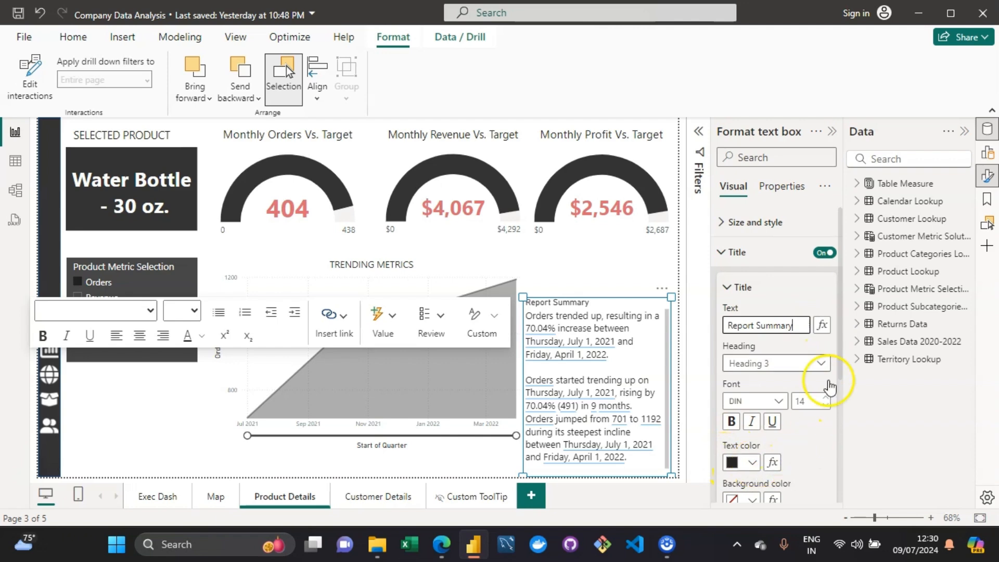
Step: Keep the title heading at Heading 3 and set the title font to Segoe UI Bold
drag(840, 293, 842, 345)
click(821, 269)
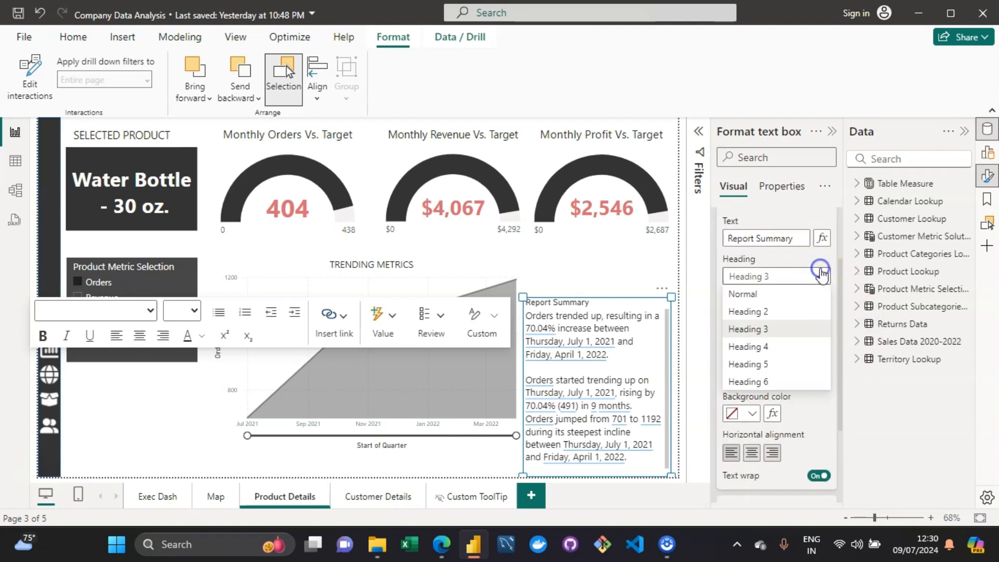
click(775, 318)
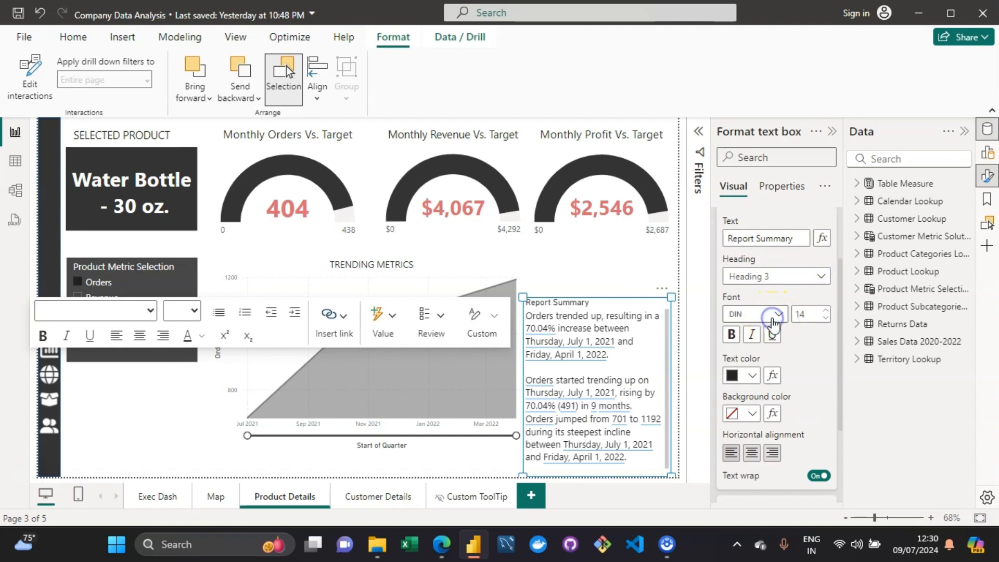
click(776, 314)
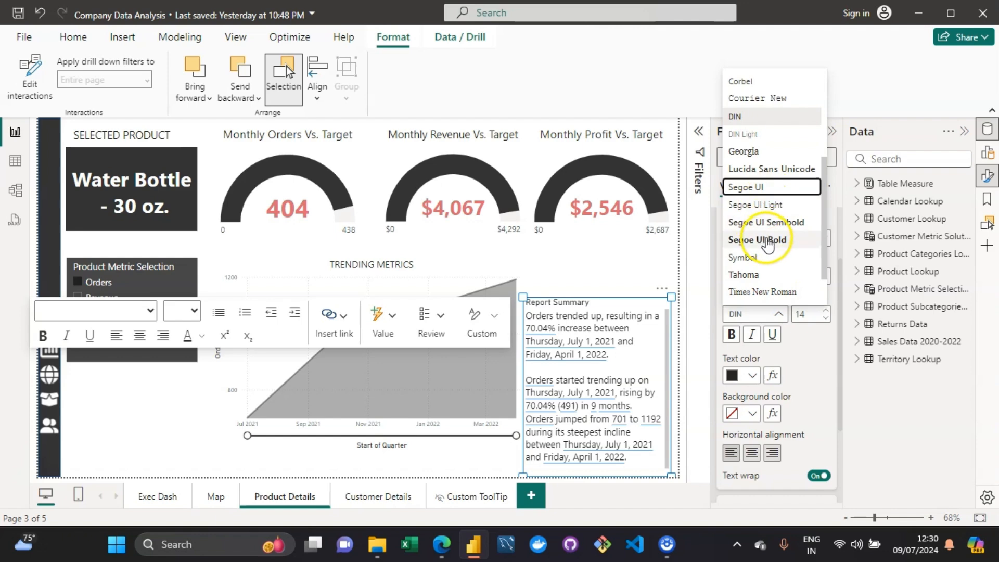
click(768, 239)
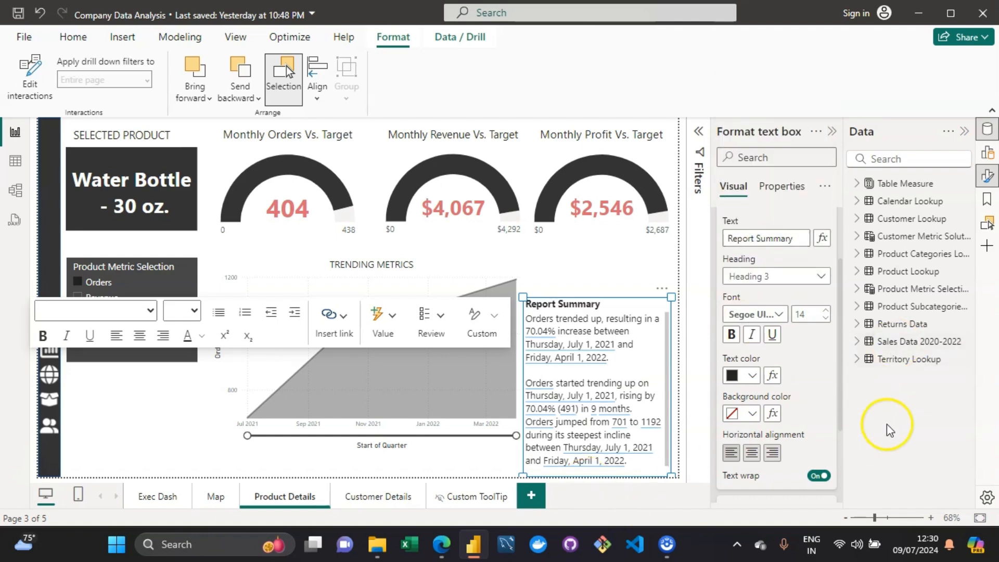
Step: Give the narrative title a black background color and white text color
drag(839, 362, 850, 471)
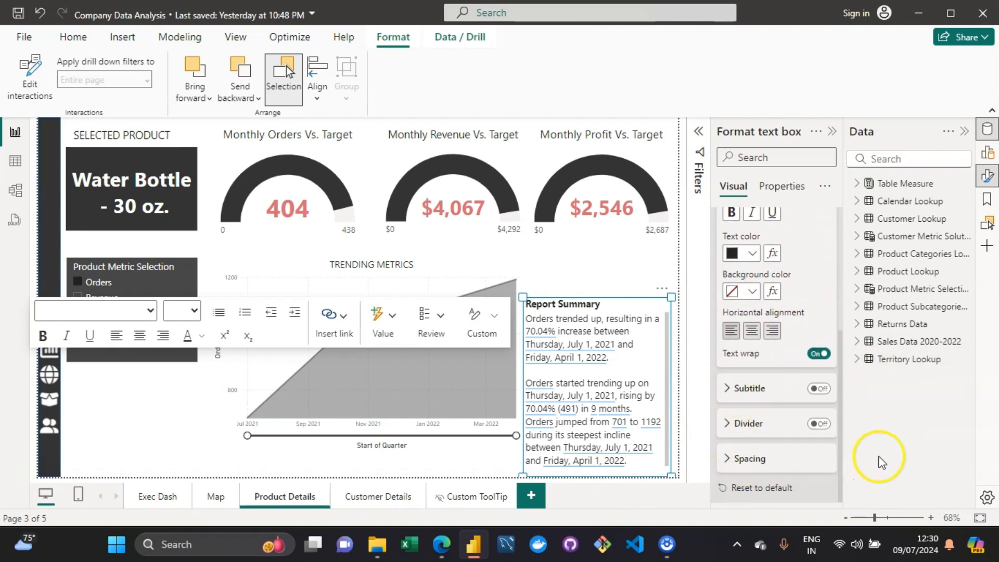
click(750, 294)
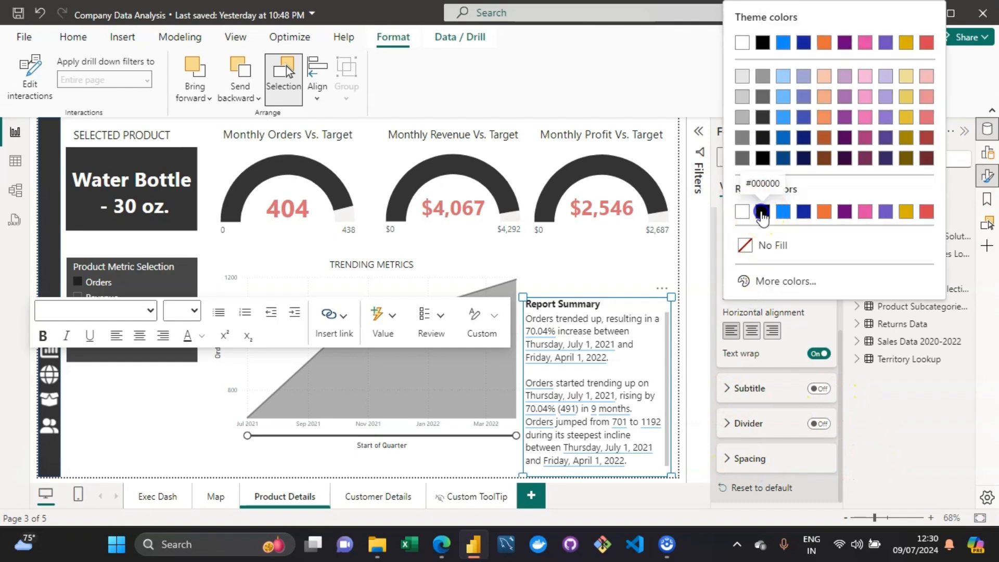
click(763, 212)
click(753, 255)
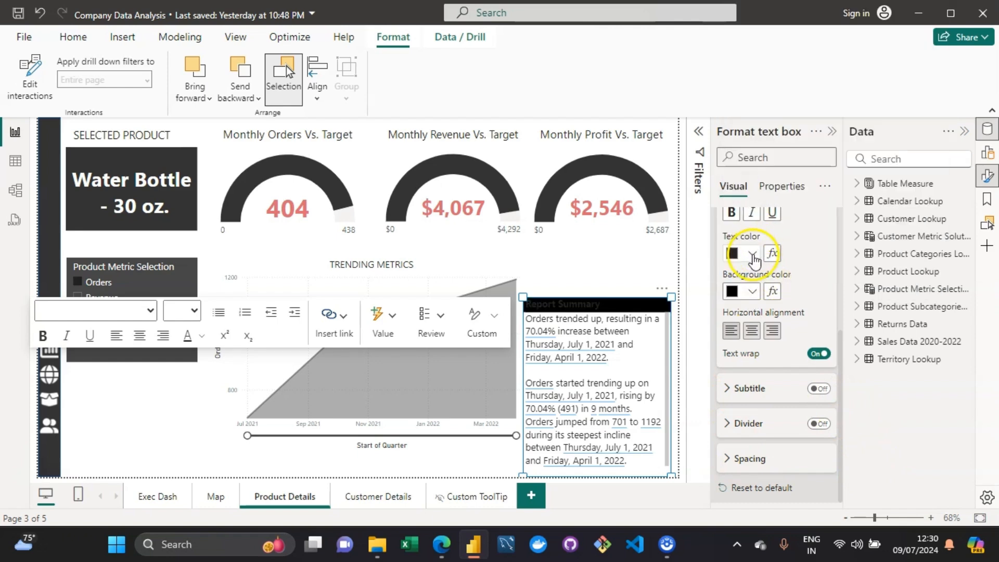
click(745, 304)
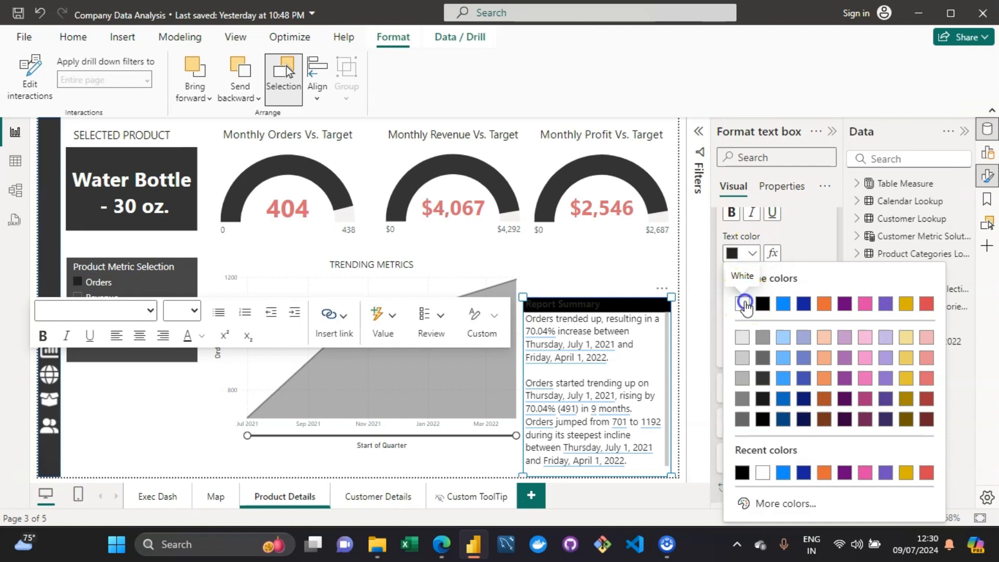
click(752, 331)
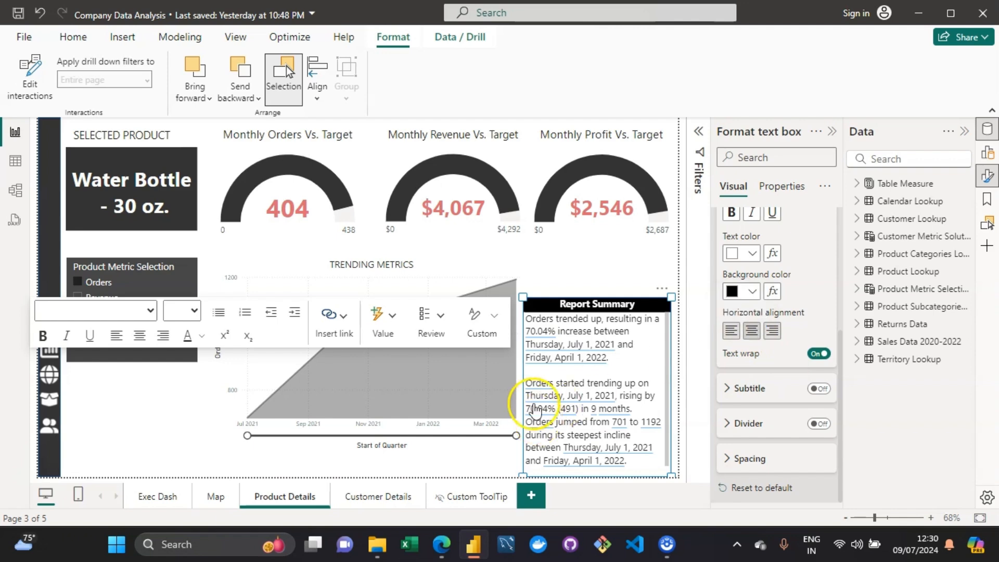
Step: Extend the narrative box's bottom edge slightly further down
mouse_move(523, 297)
mouse_down()
mouse_move(513, 218)
mouse_move(531, 286)
mouse_move(521, 296)
mouse_up()
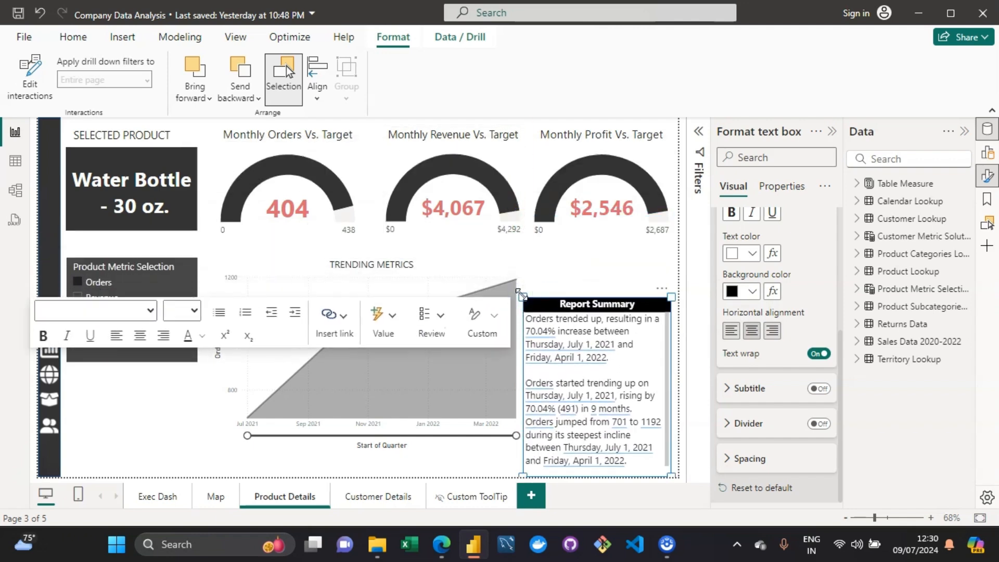
click(541, 310)
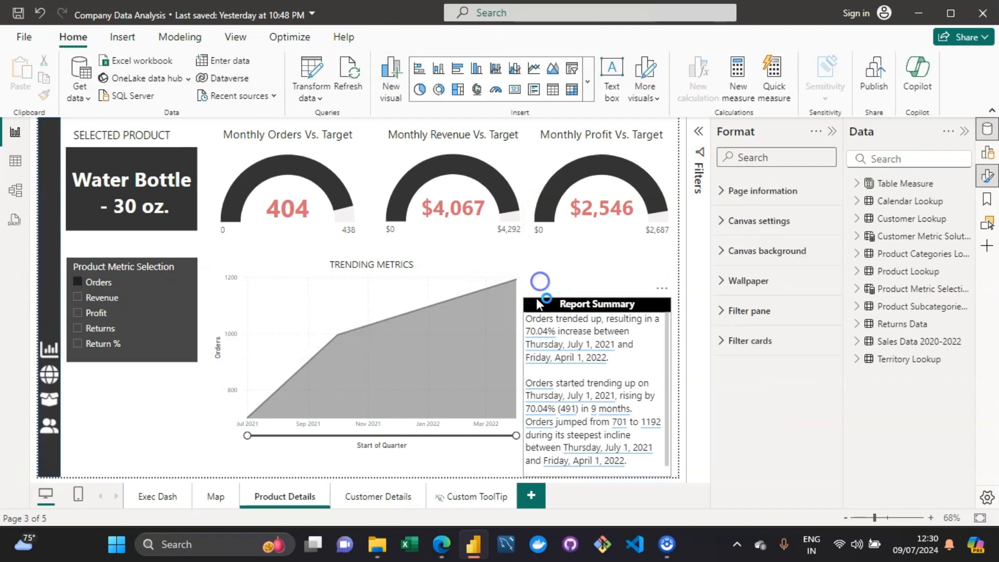
click(560, 304)
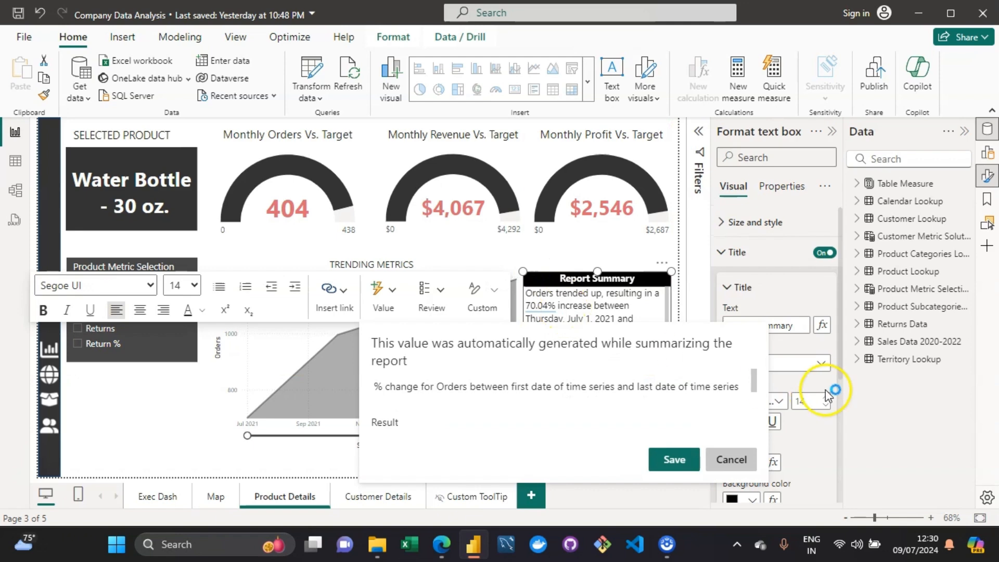
click(742, 460)
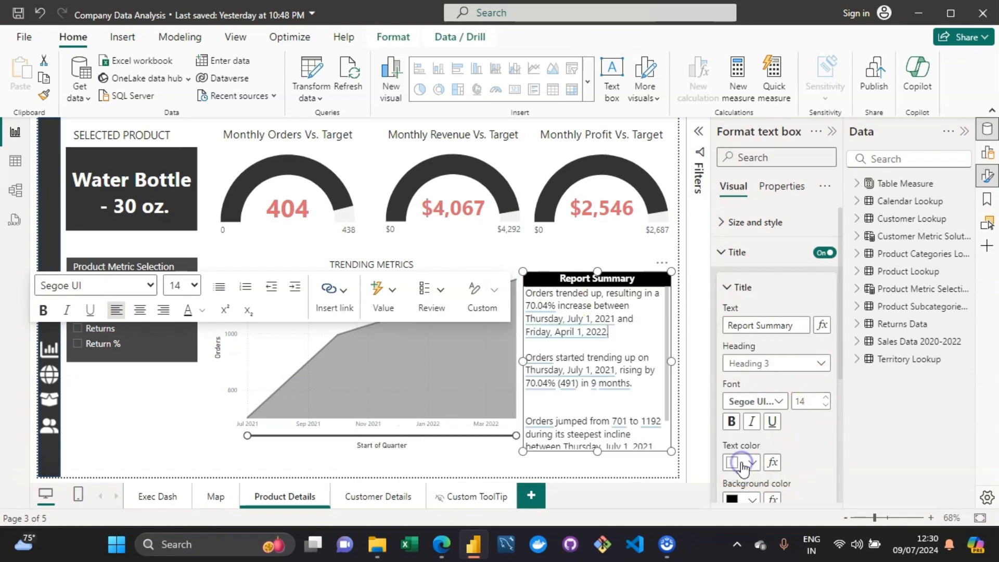
click(598, 483)
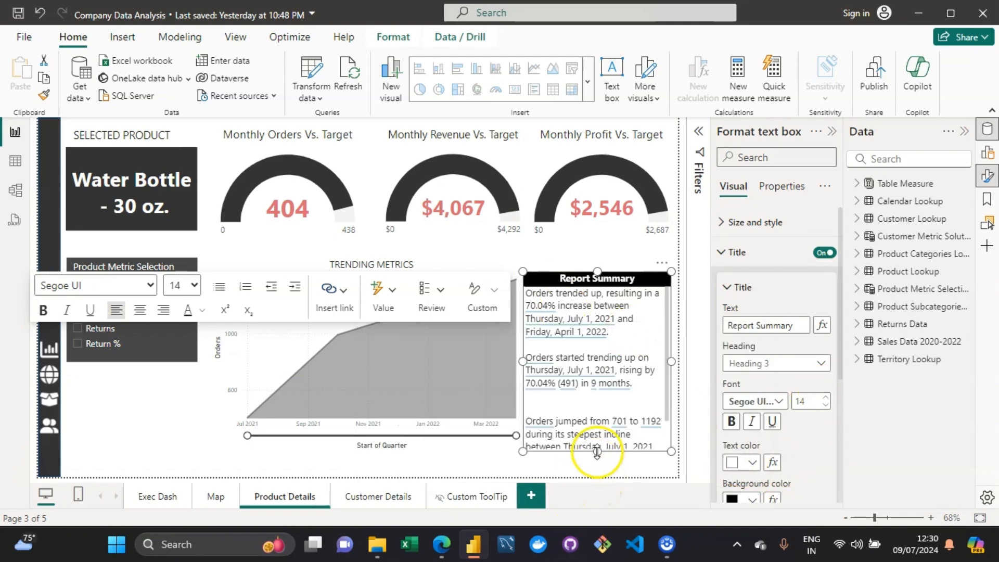
drag(598, 451, 596, 466)
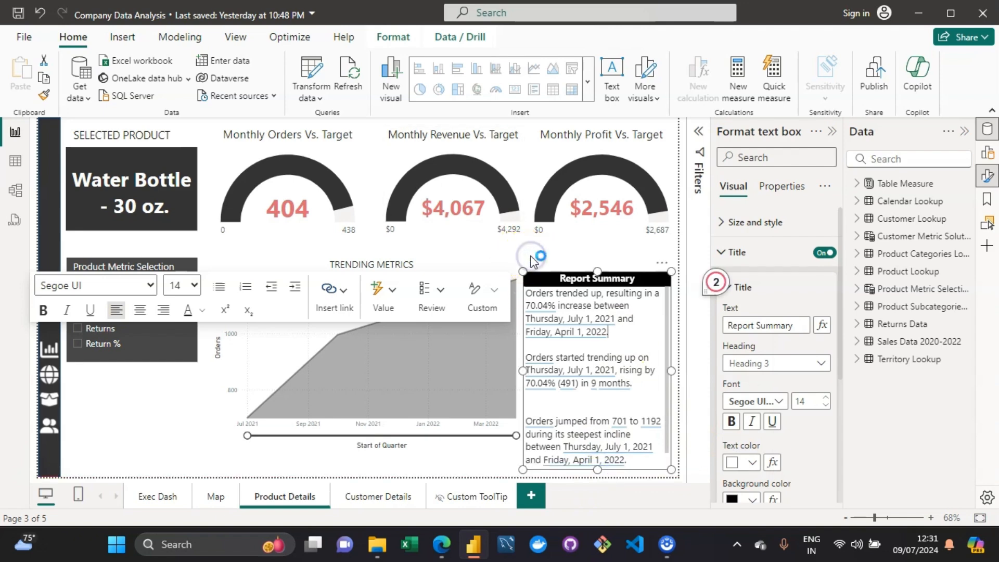
Step: Insert a blank line between the second and third narrative paragraphs
click(531, 258)
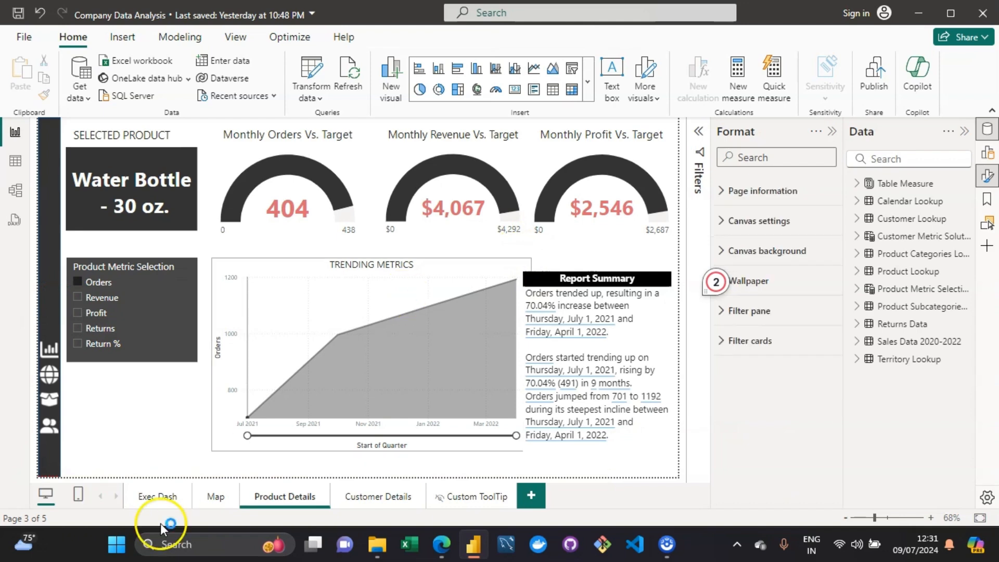
click(633, 384)
key(Return)
key(Return)
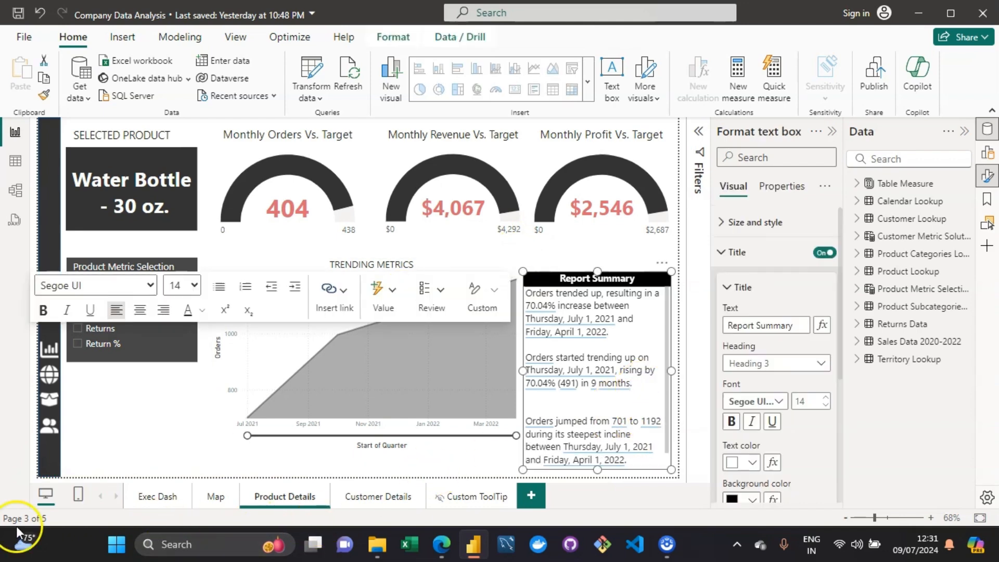
Step: Drill through from the Mountain Tire Tube row in the Exec Dash top products table to Product Details and check the narrative
click(165, 497)
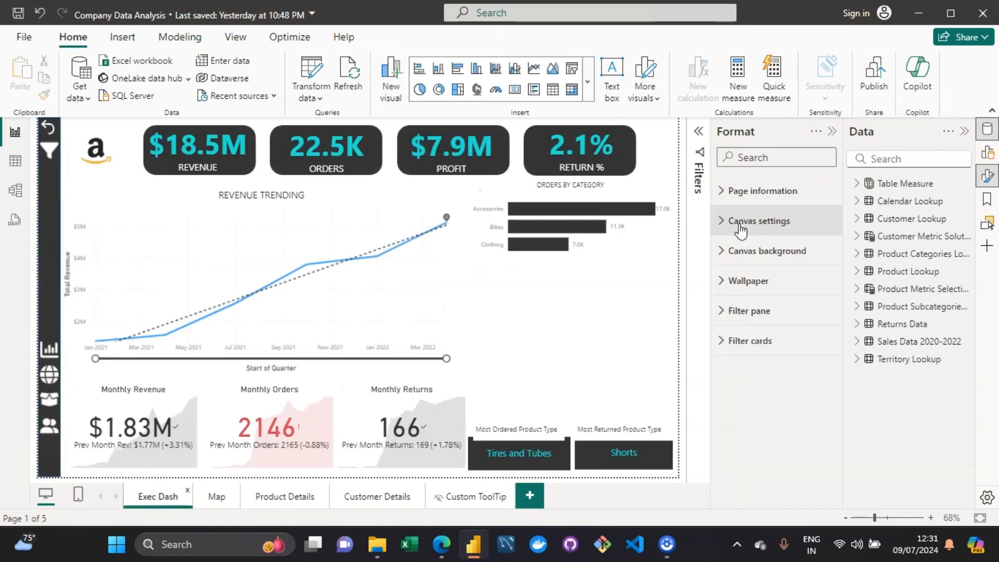
click(447, 304)
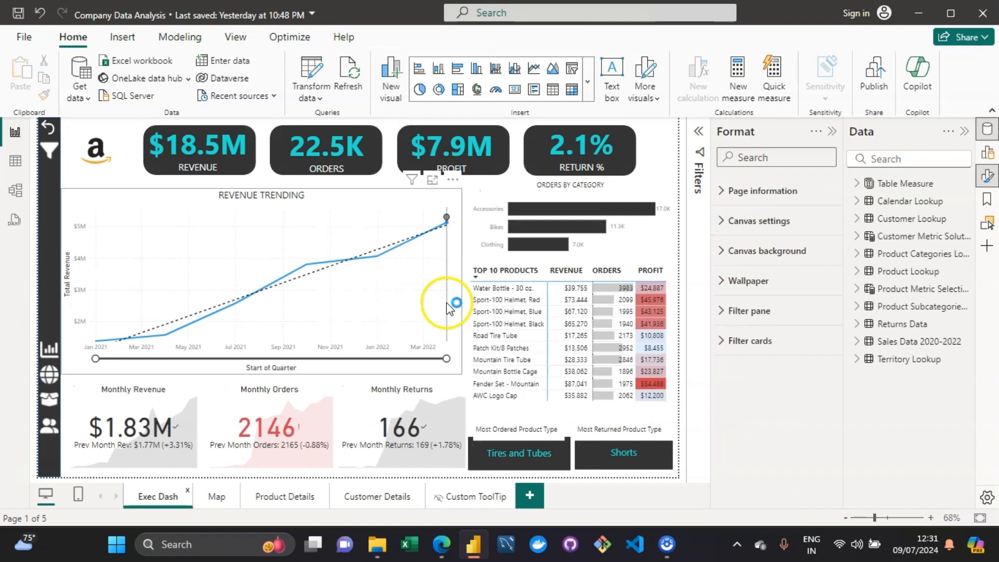
right_click(507, 360)
click(572, 243)
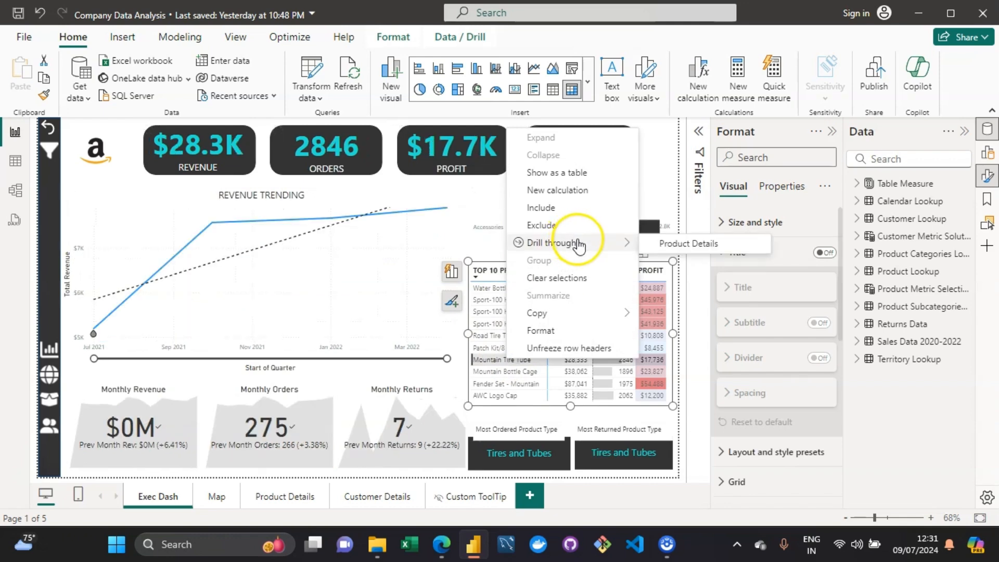
click(653, 244)
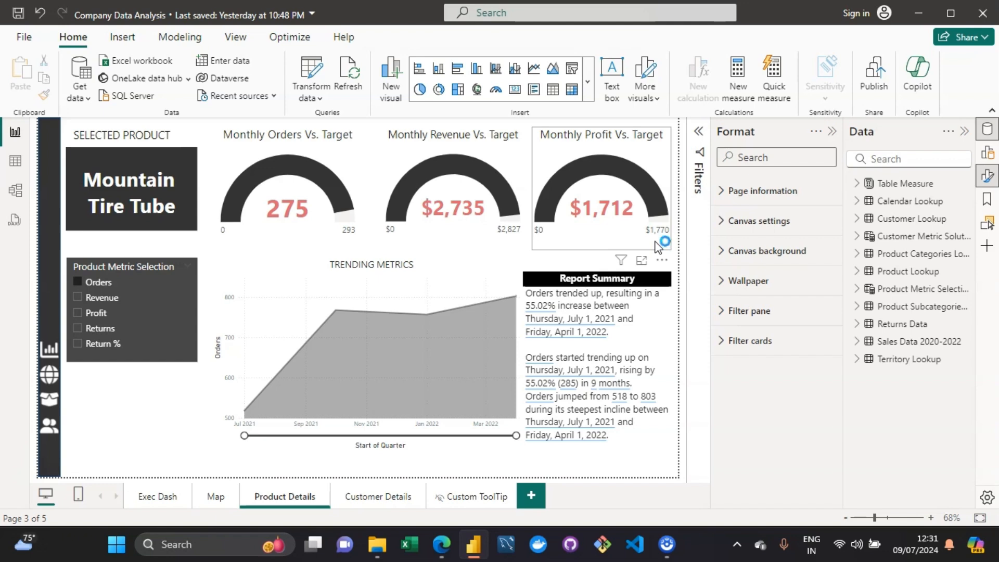
click(654, 381)
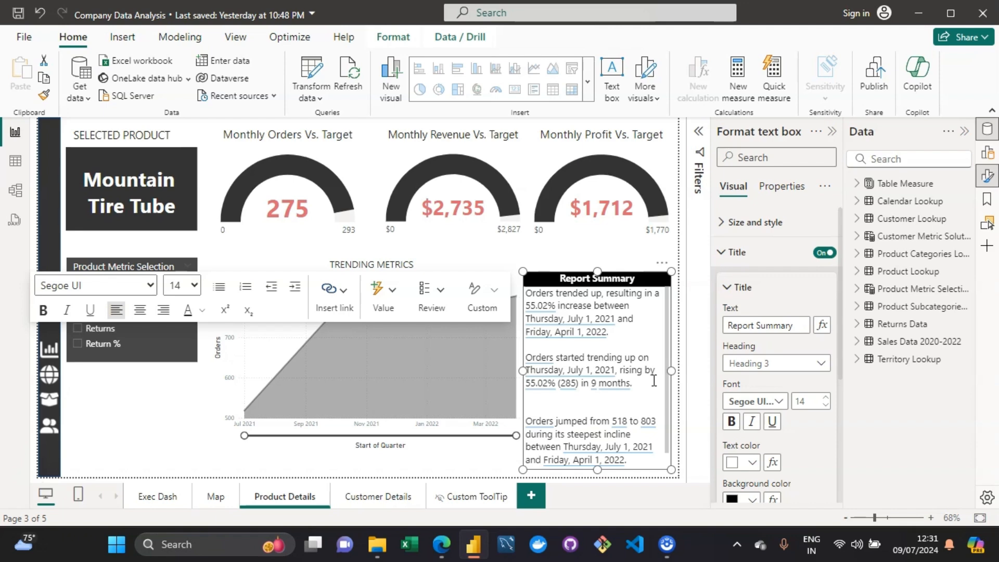
click(527, 247)
click(529, 250)
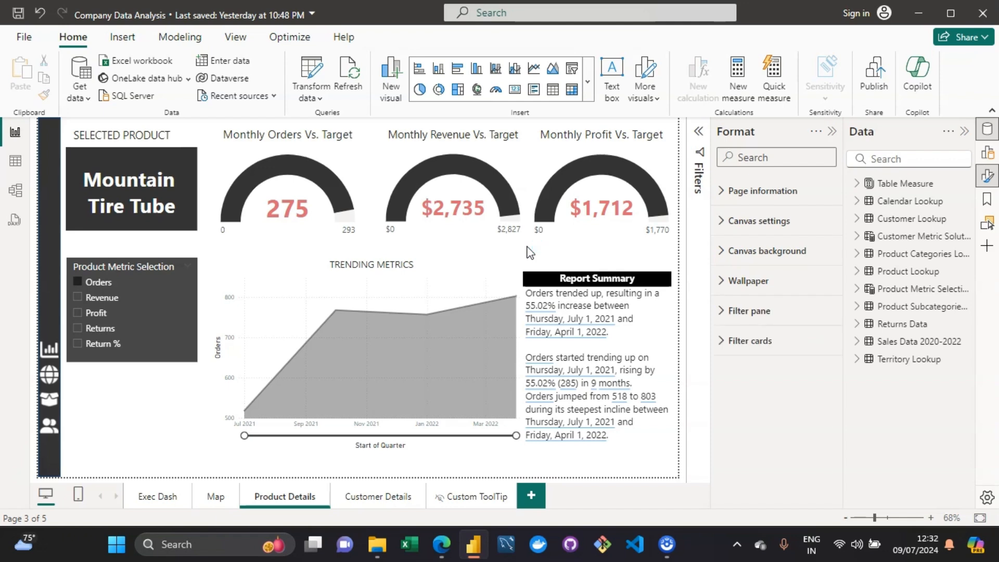
Step: On the Customer Details page, generate a narrative summary of the Orders by Occupation donut chart
click(378, 504)
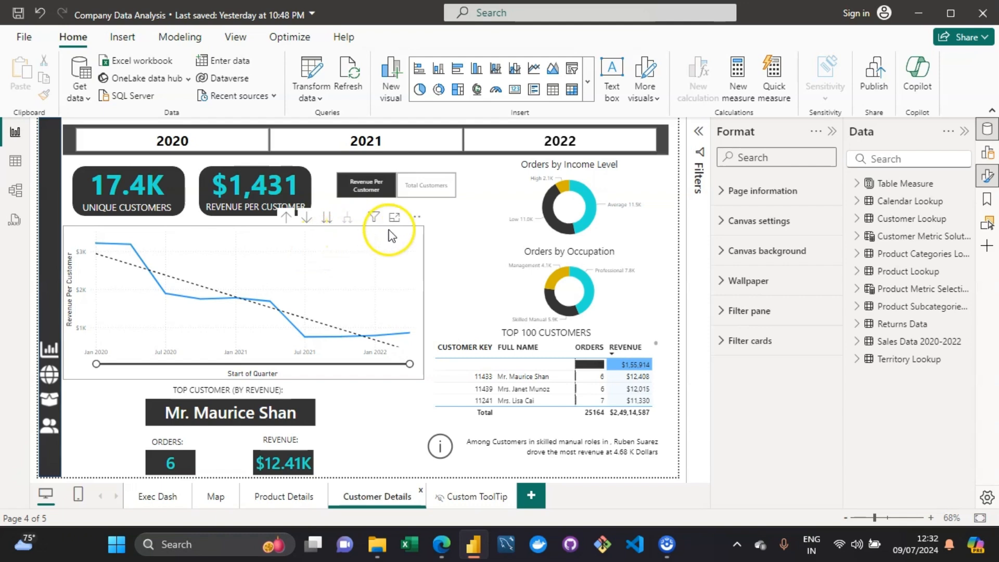
click(502, 275)
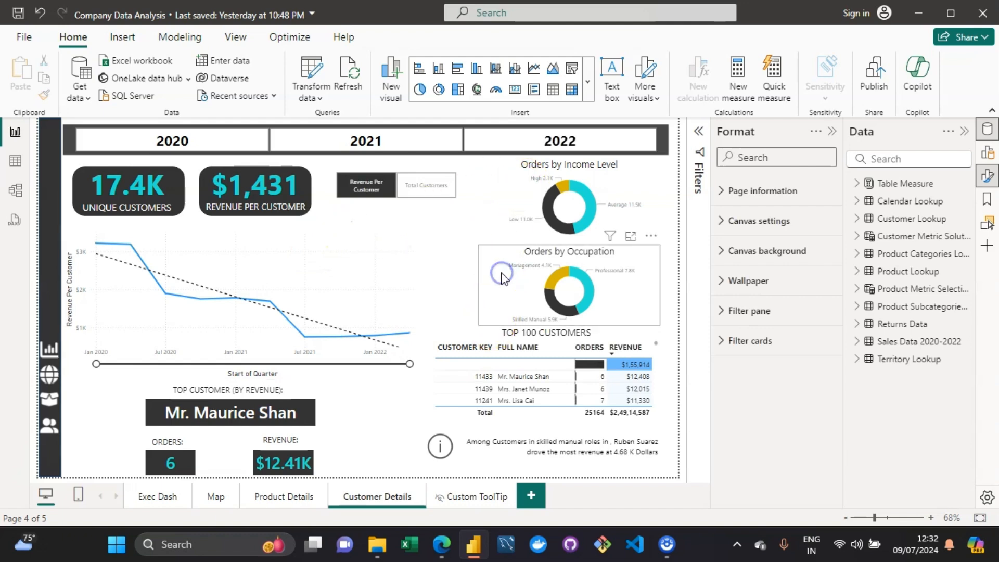
right_click(502, 274)
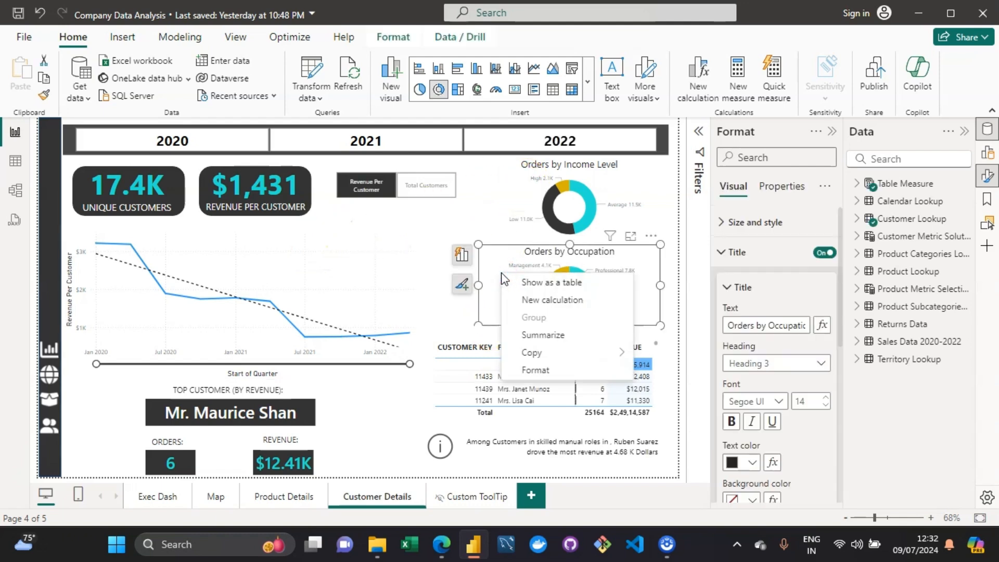
click(555, 333)
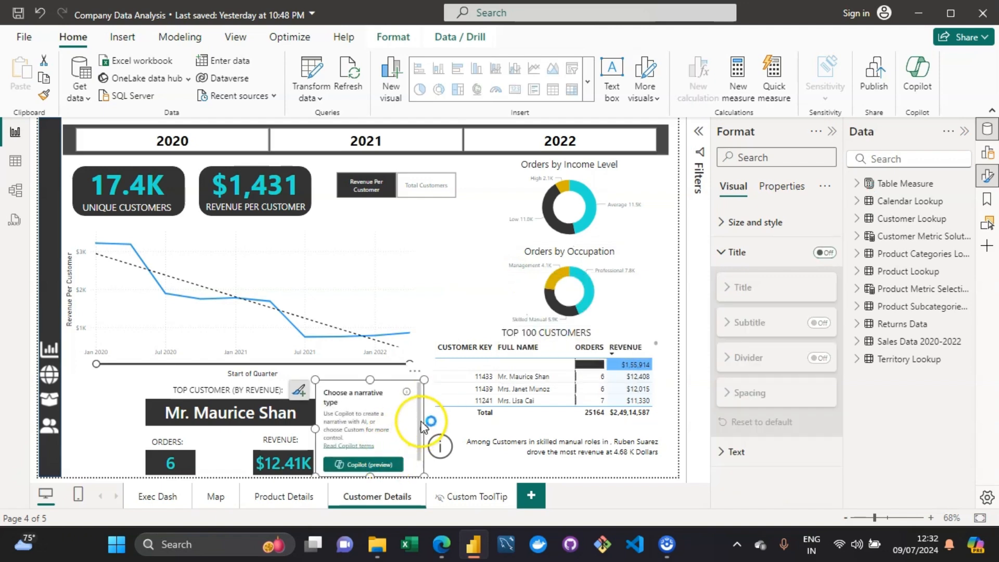
drag(423, 427, 420, 440)
click(373, 469)
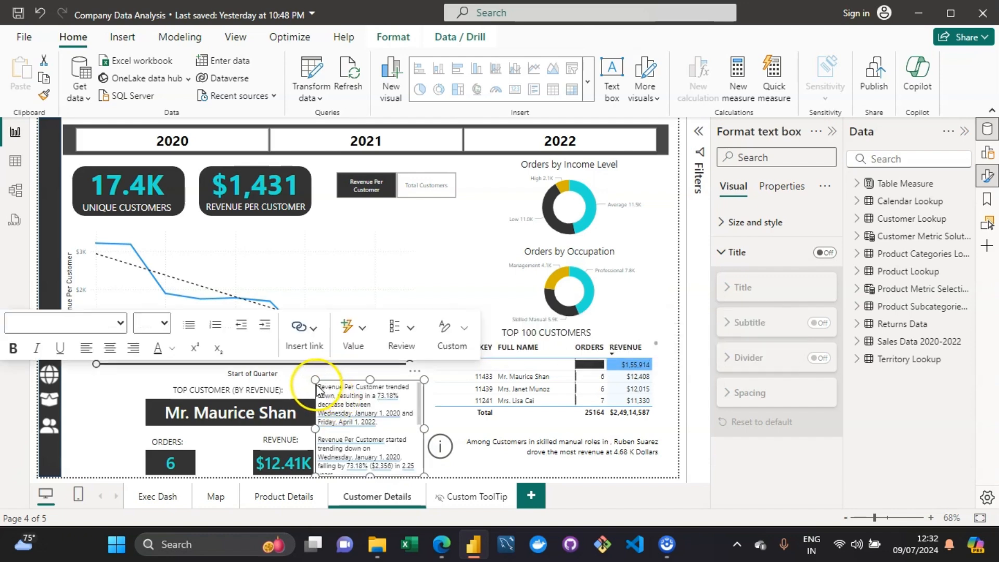
Step: Move the generated narrative box up over the line chart, clear all its text, and remove the visual
drag(317, 385, 178, 318)
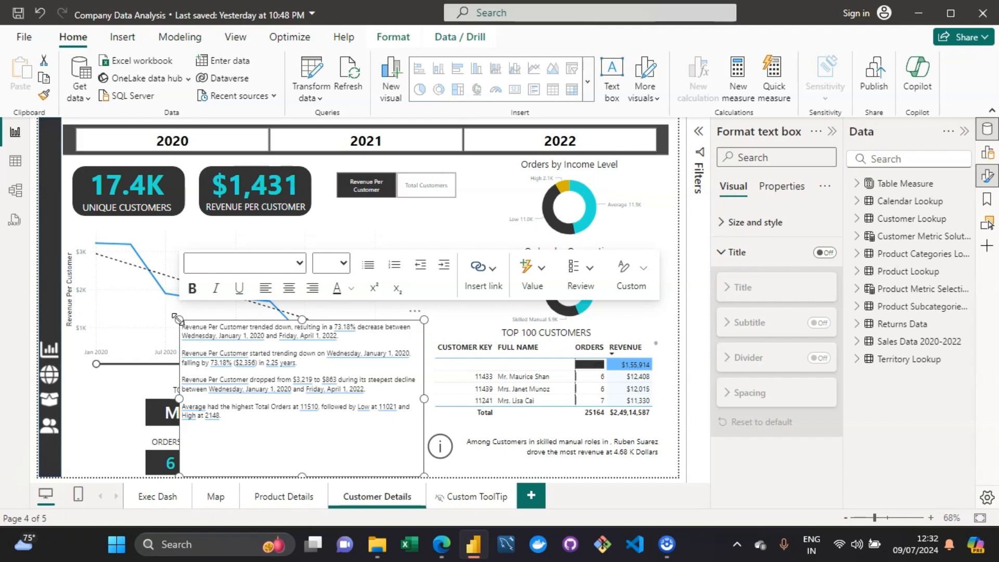
click(309, 439)
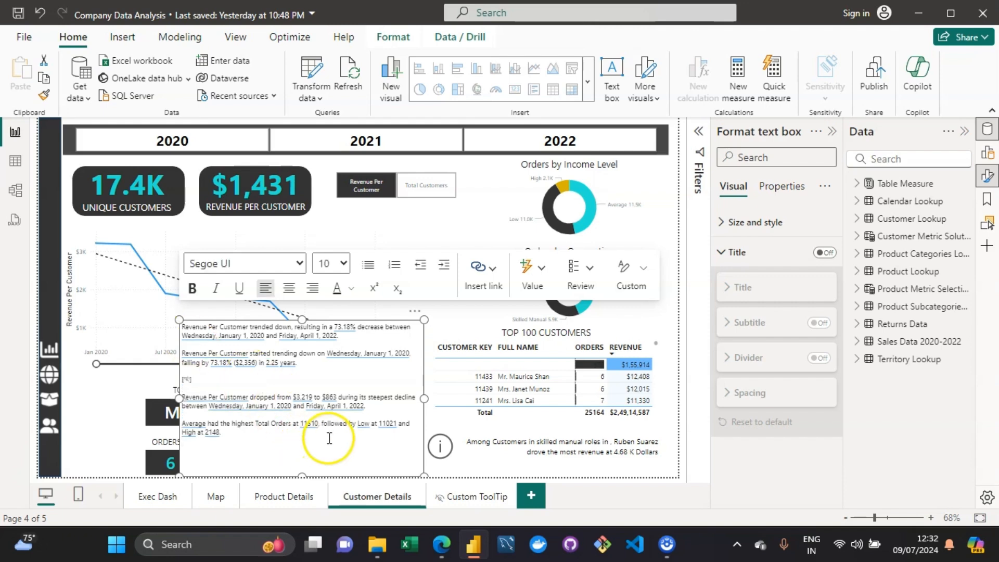
key(ctrl+a)
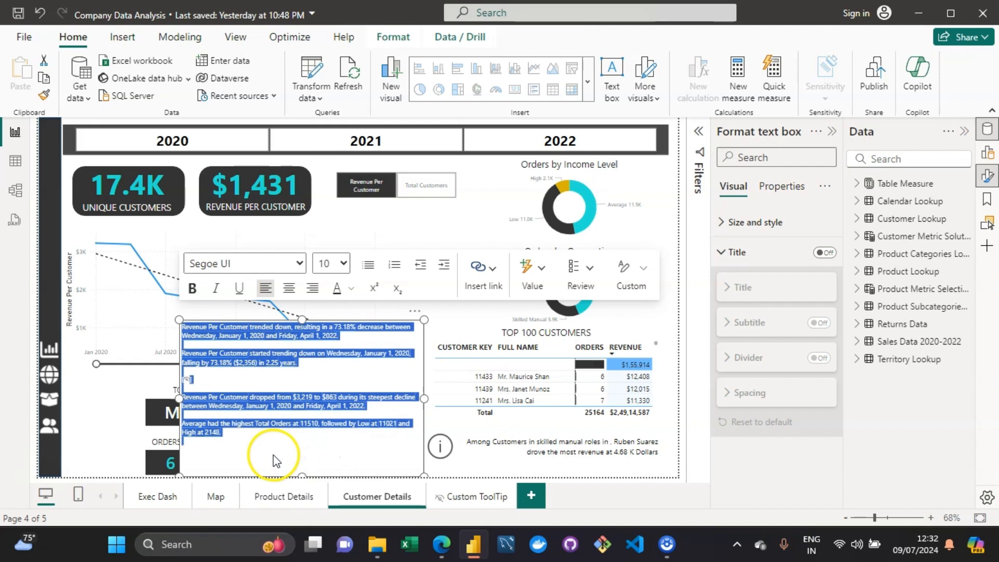
key(Delete)
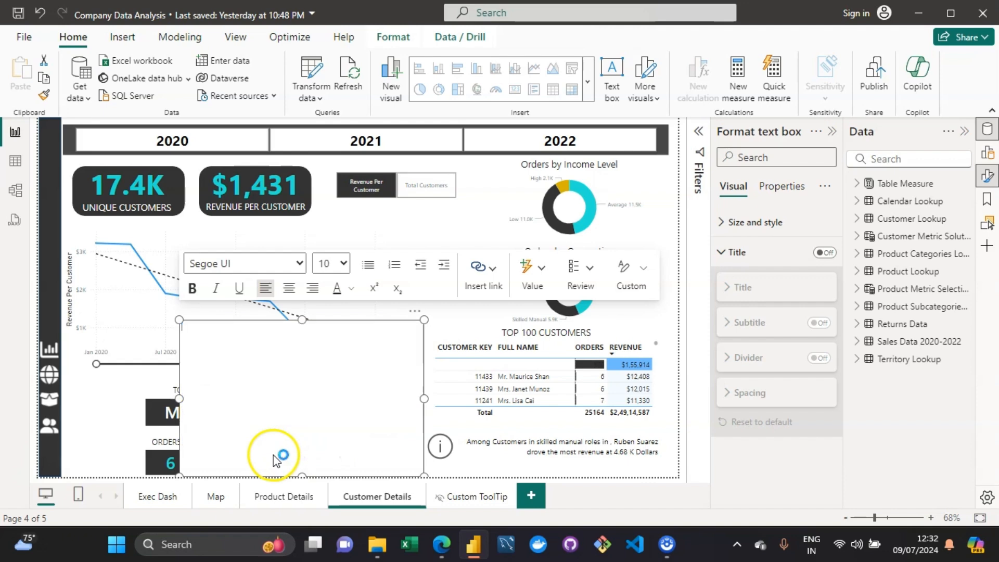
click(417, 312)
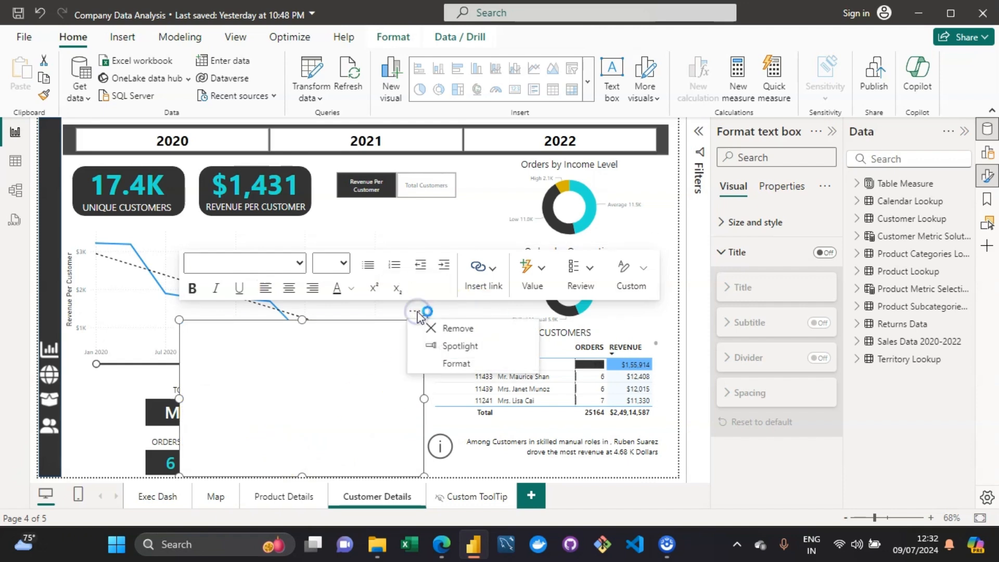
click(446, 328)
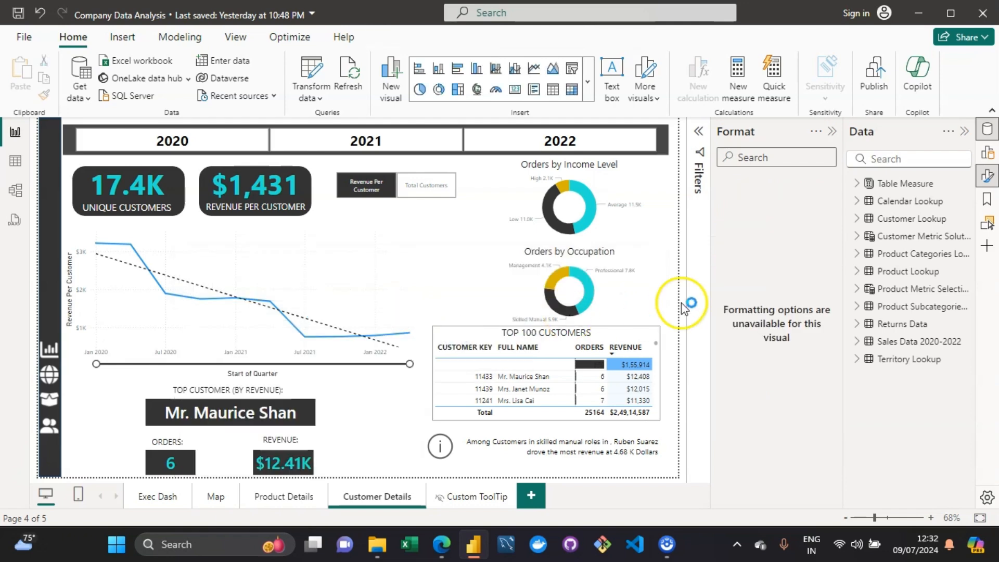
Step: Turn on the Smart narrative header icon for the Orders by Occupation chart in its properties
click(638, 295)
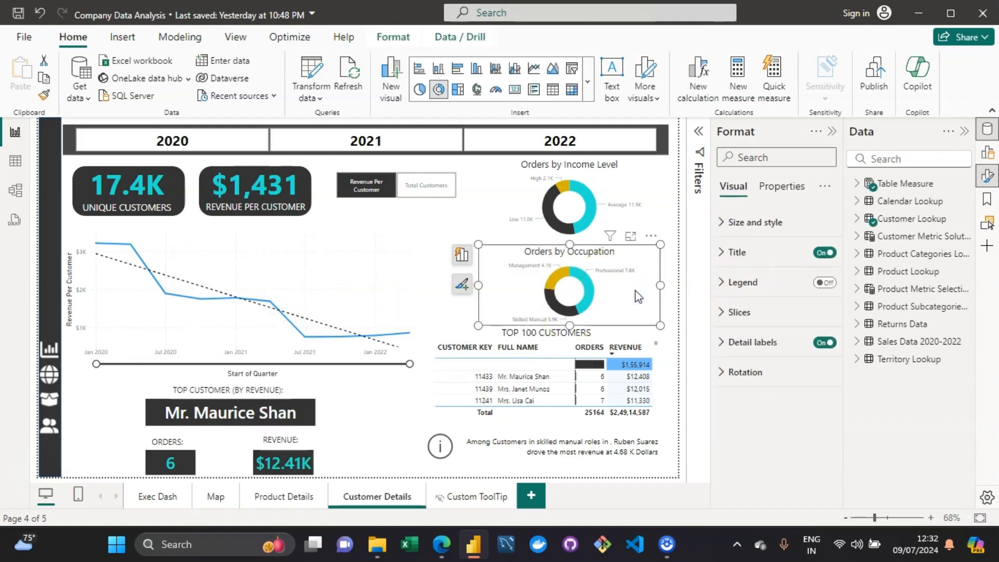
click(777, 192)
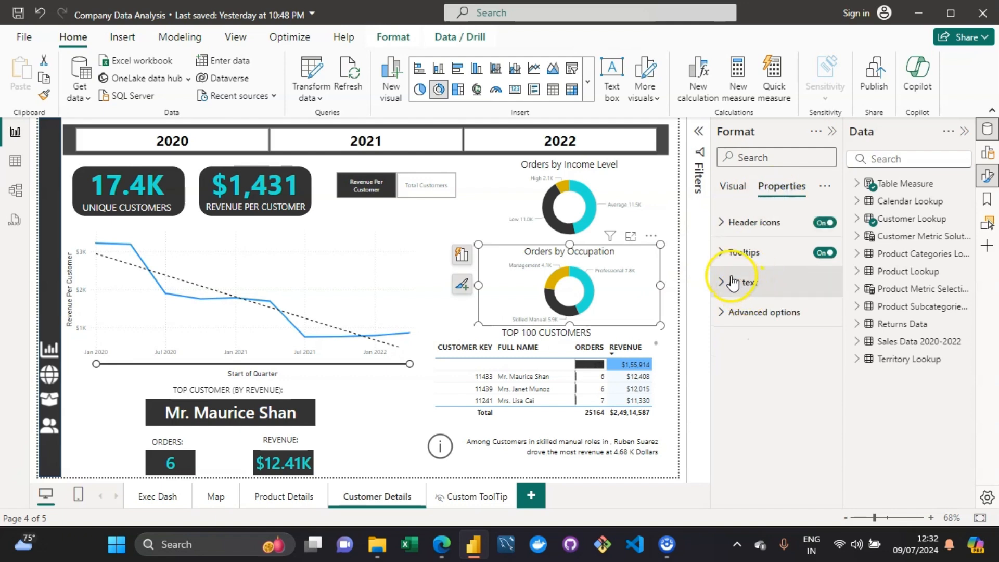
click(722, 227)
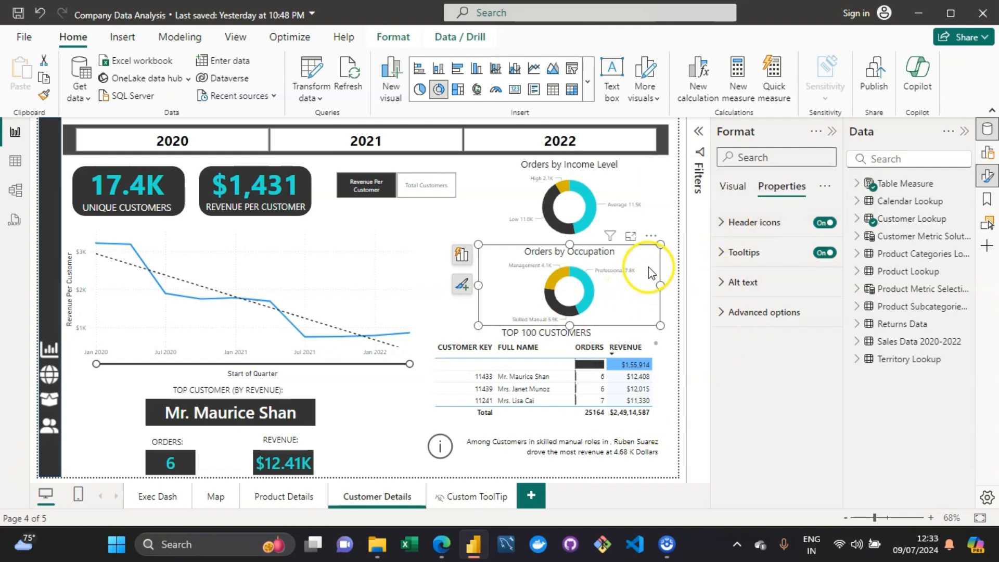
click(721, 313)
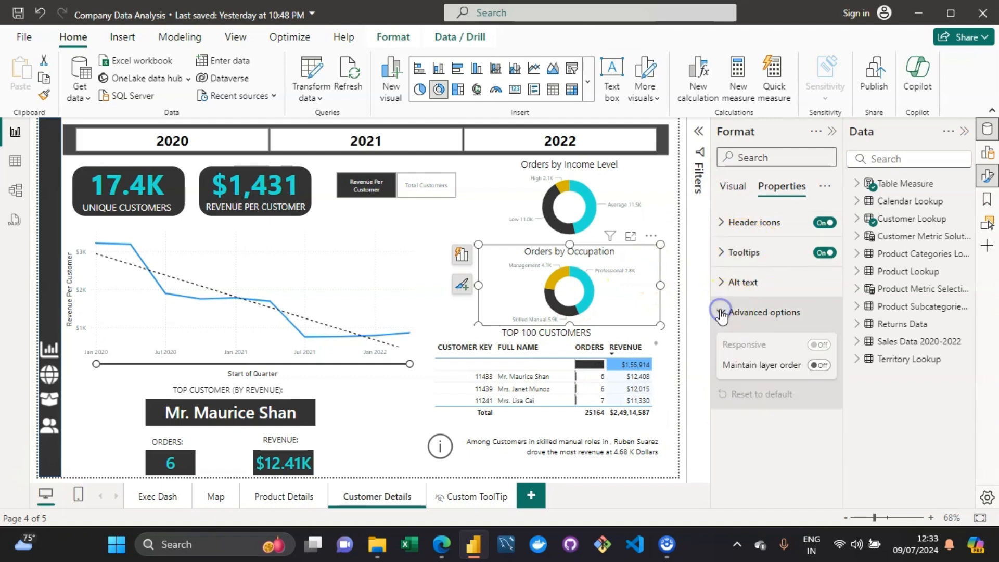
click(722, 282)
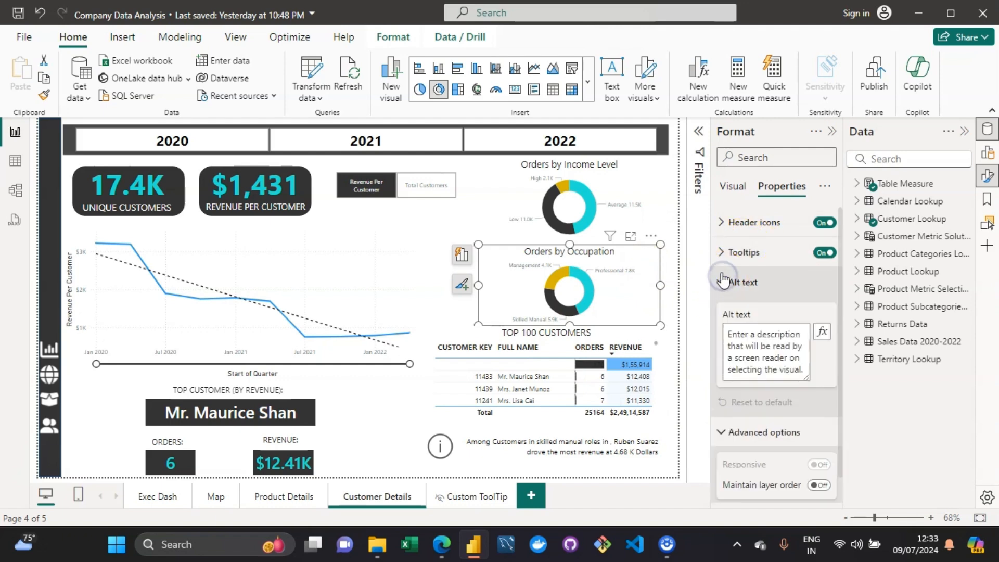
click(720, 259)
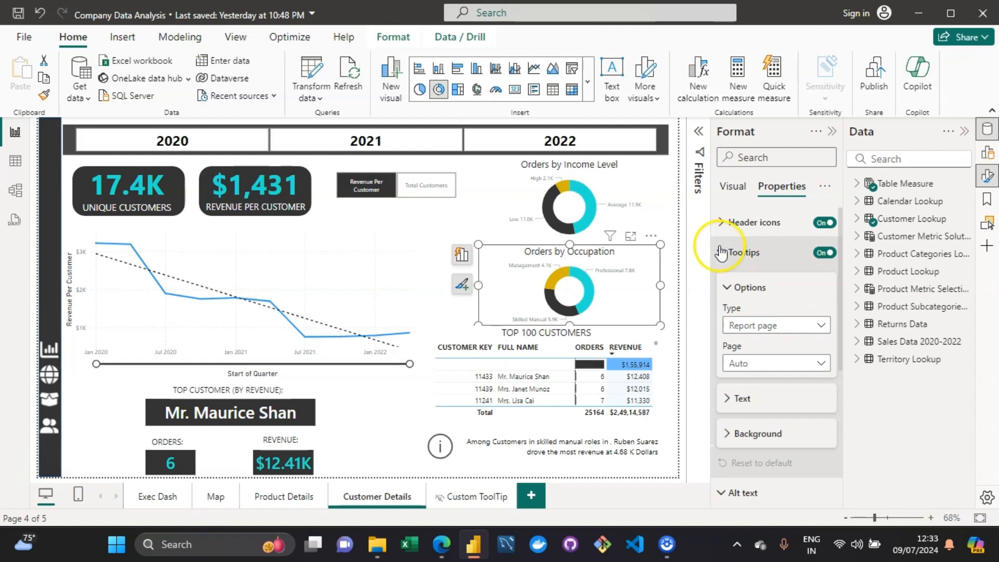
click(740, 191)
click(770, 189)
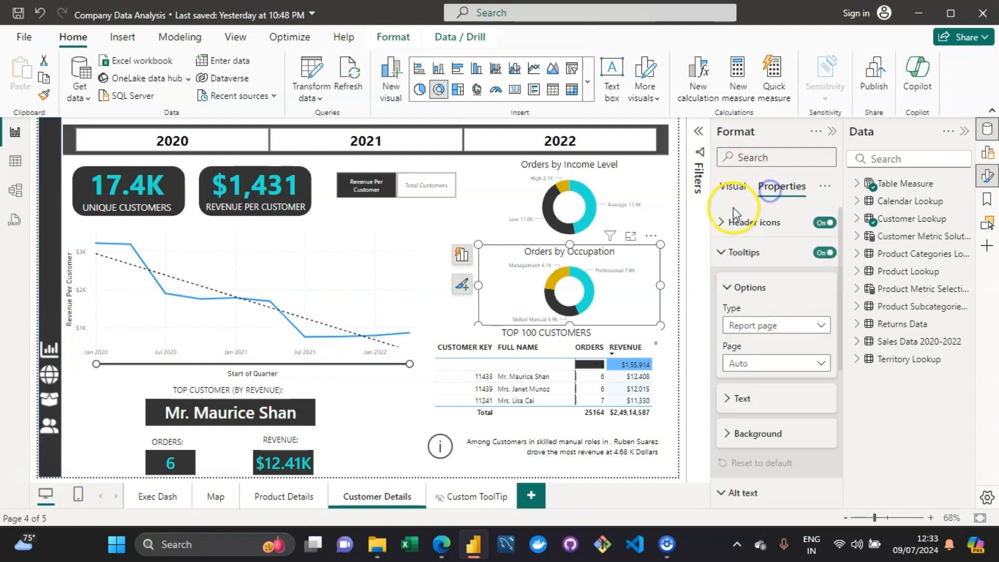
click(731, 211)
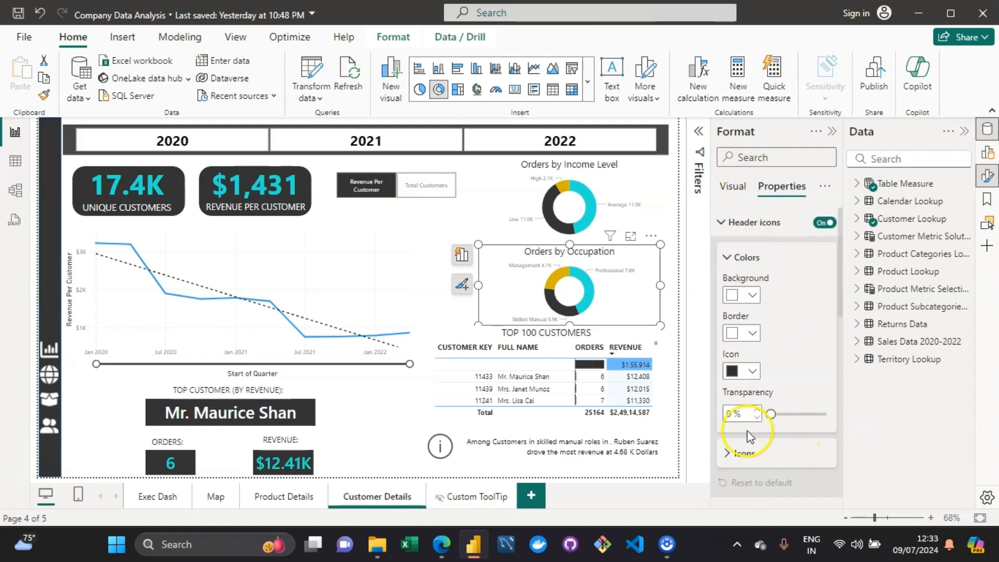
click(733, 454)
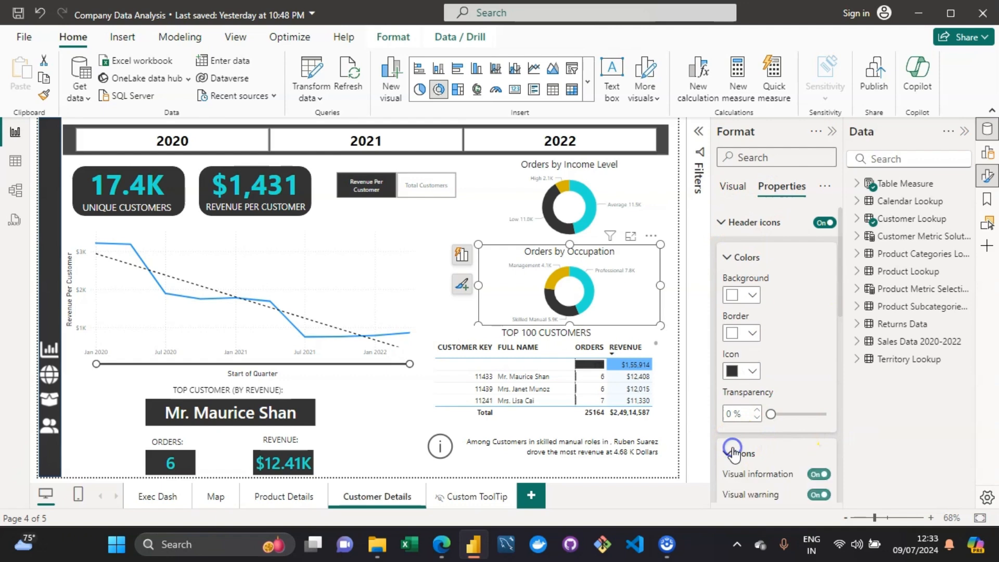
click(838, 389)
click(839, 387)
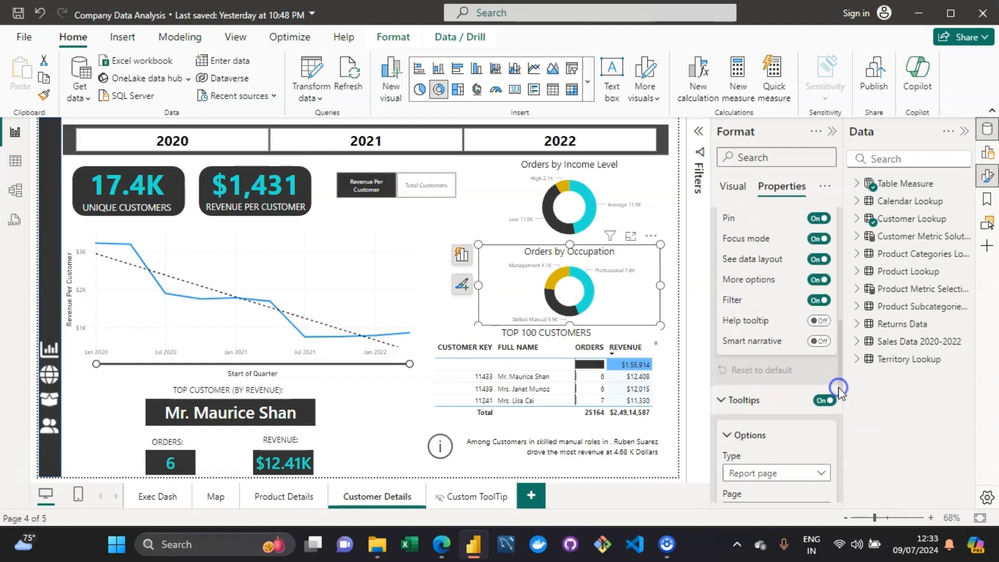
click(820, 342)
Step: Try opening the smart narrative from the Orders by Occupation chart's header icon
click(591, 237)
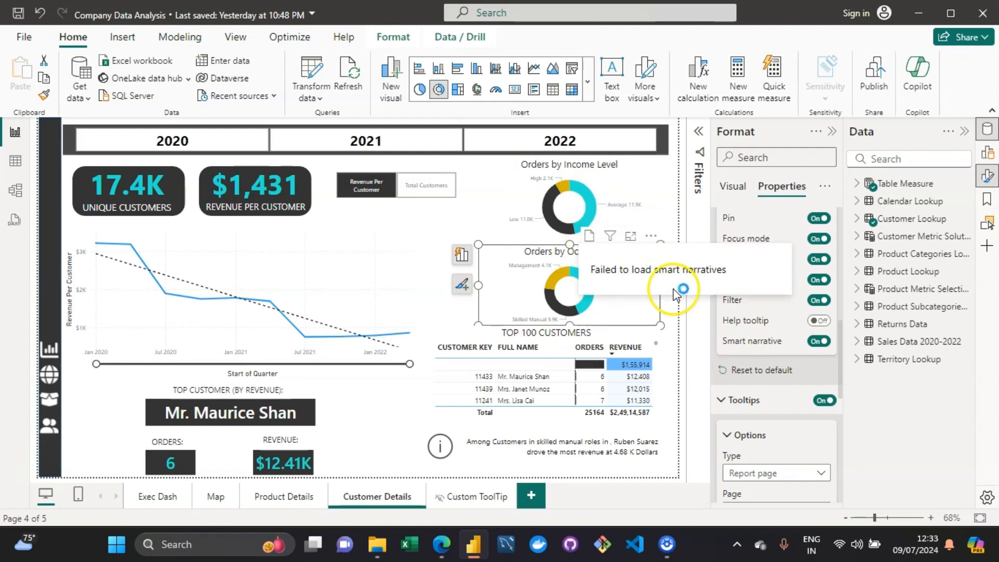
click(590, 236)
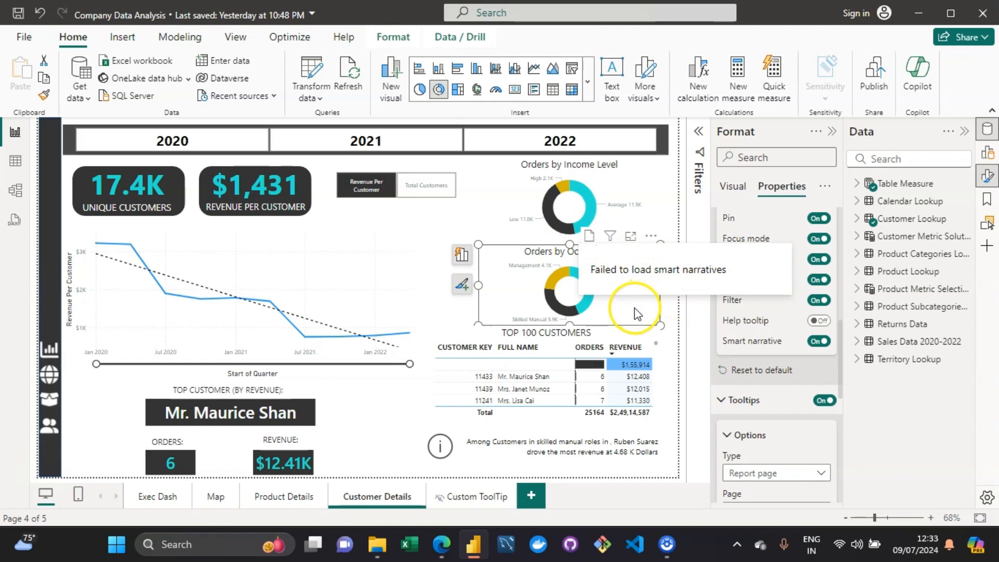
click(590, 238)
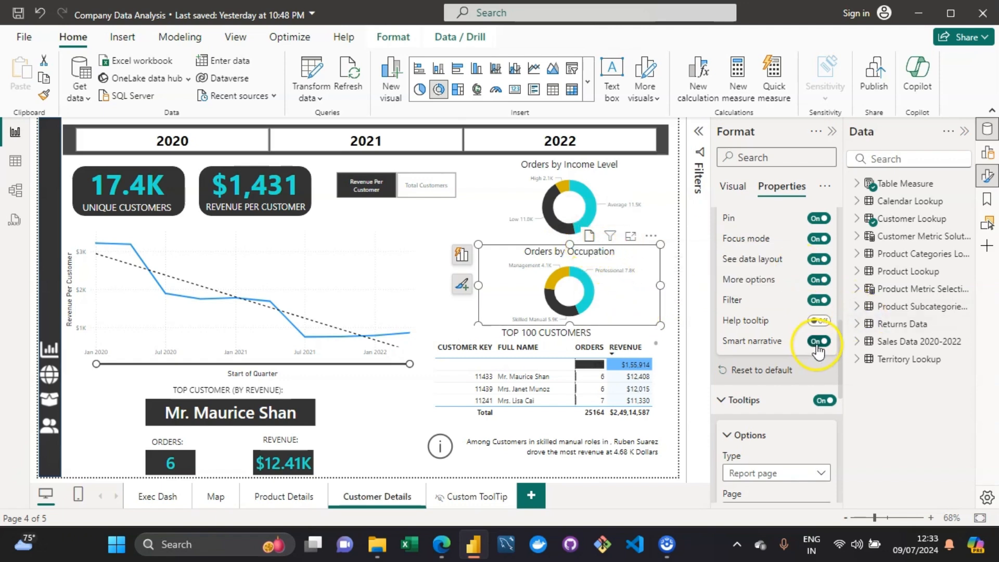
click(588, 238)
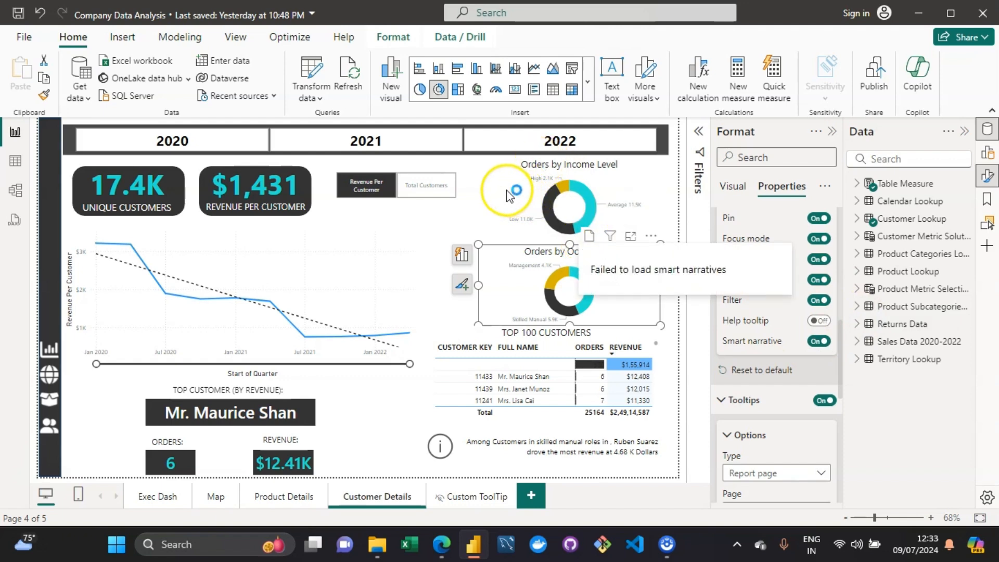
click(473, 195)
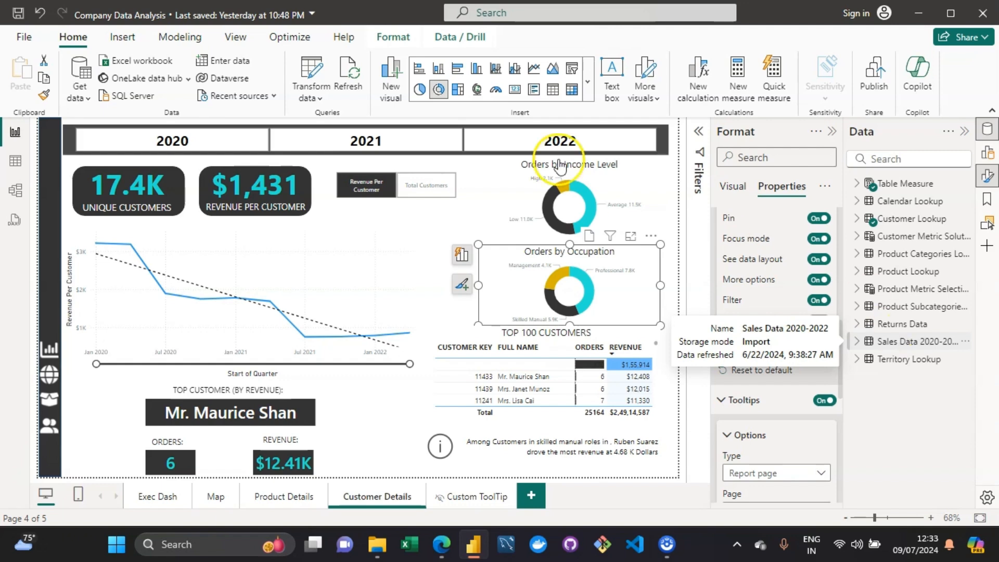
Step: Insert a Narrative visual from the AI visuals on the Customer Details page
click(136, 39)
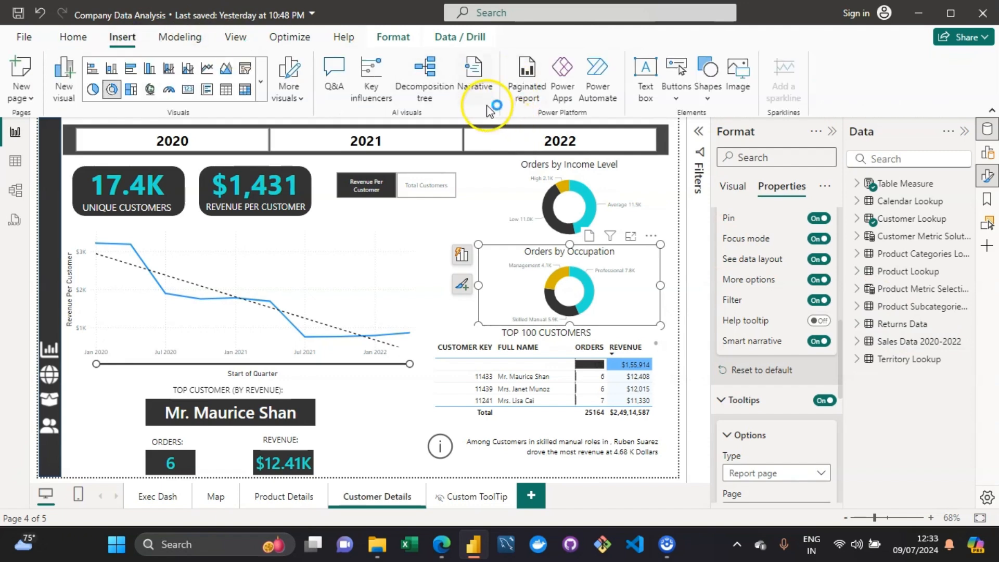
click(489, 109)
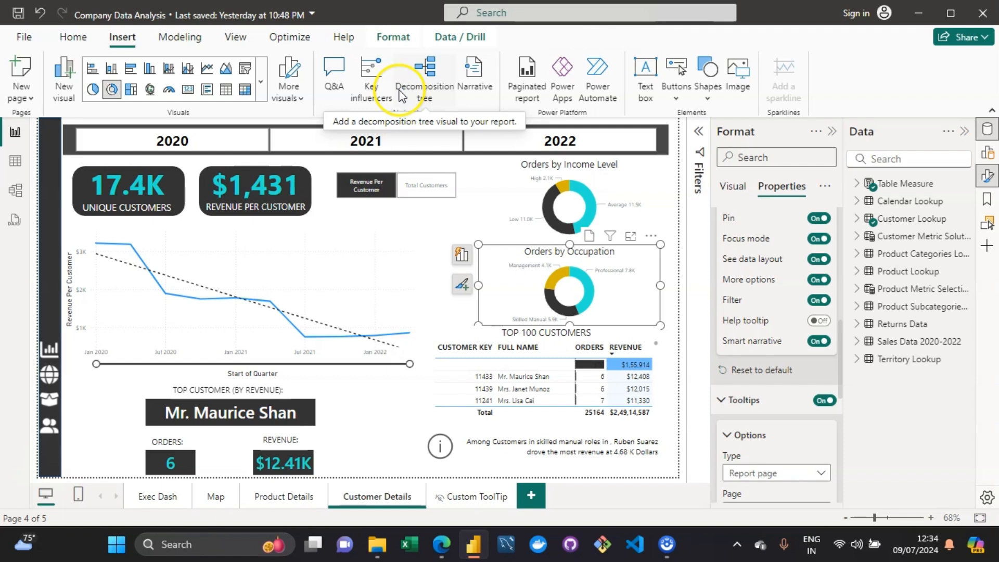
click(401, 96)
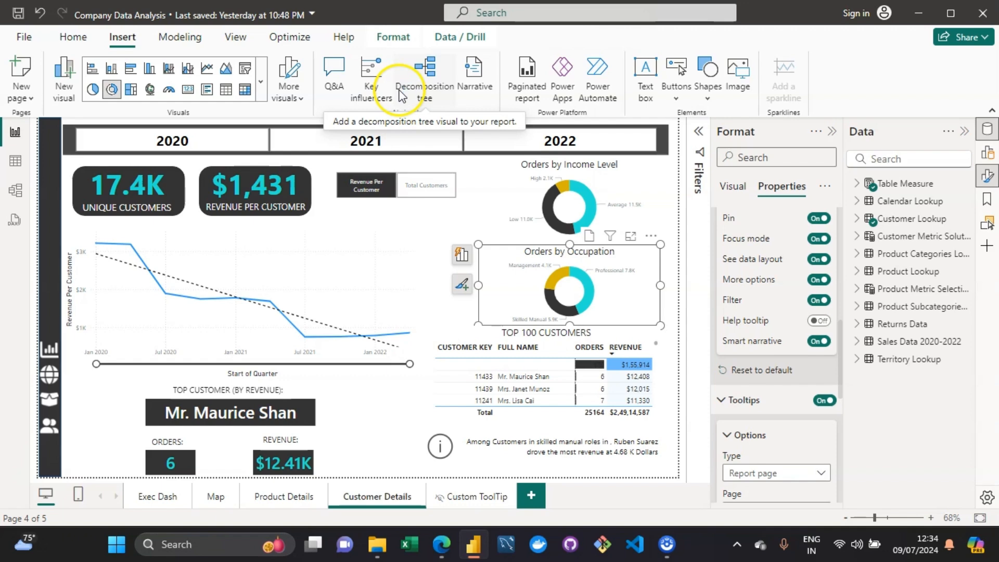